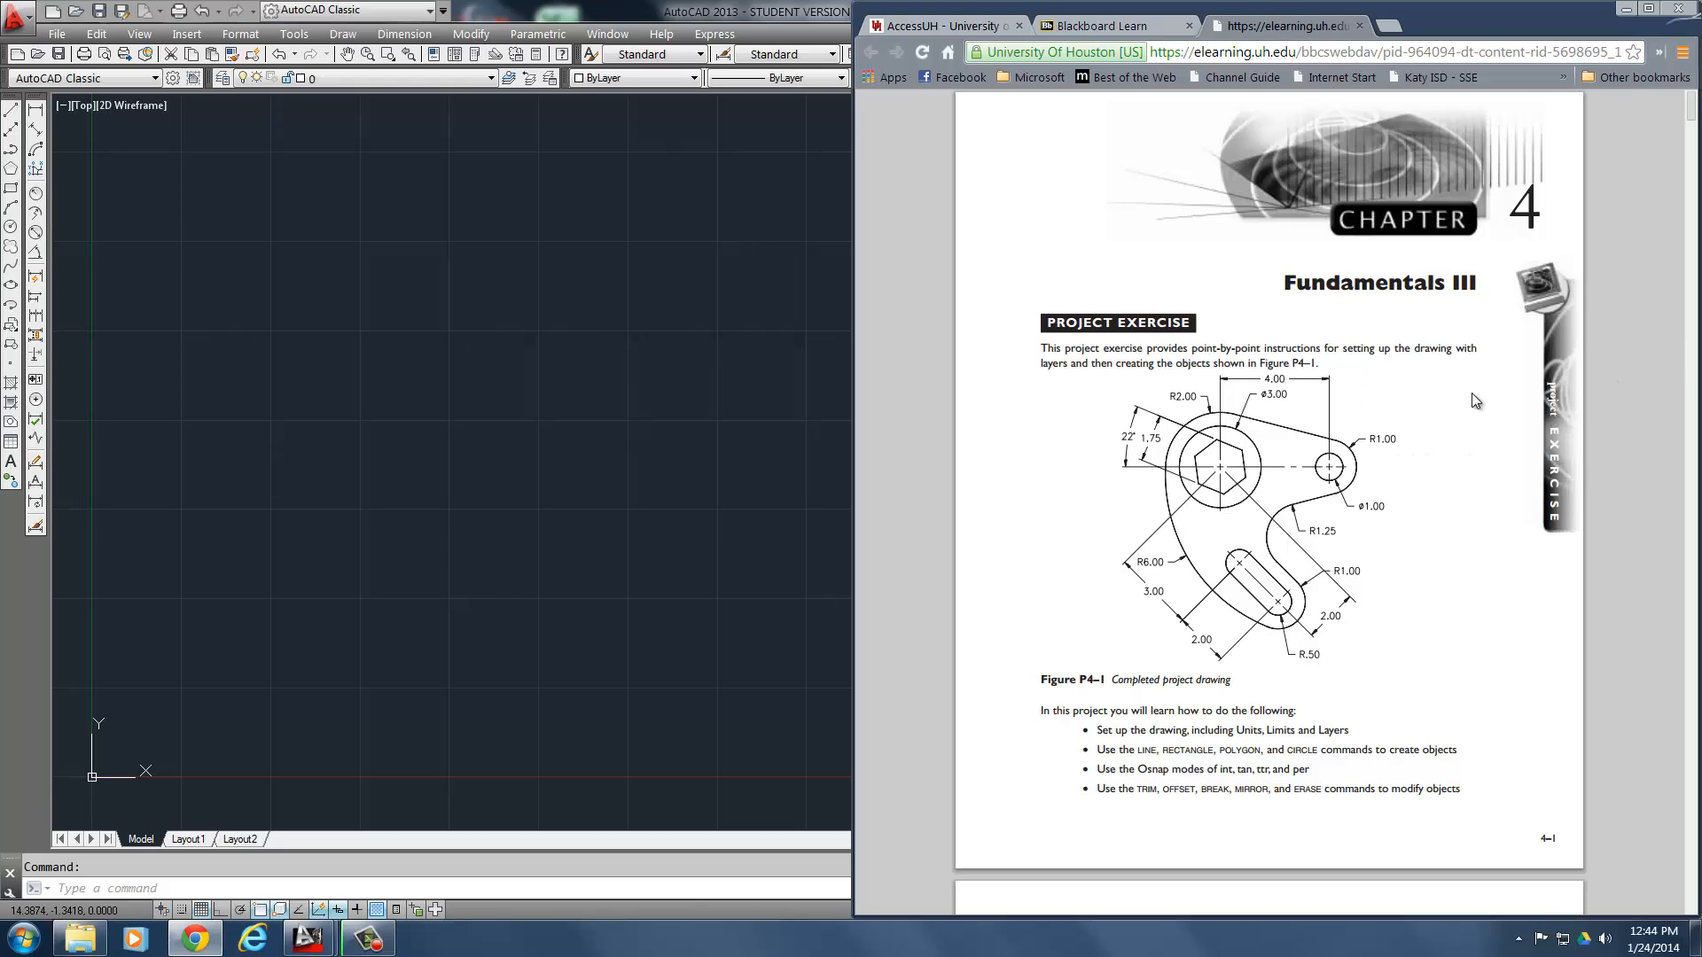
- Read the project exercise's instructions from the setup steps through Step 6 and its centerline coordinates
scroll(1471, 397, down, 6)
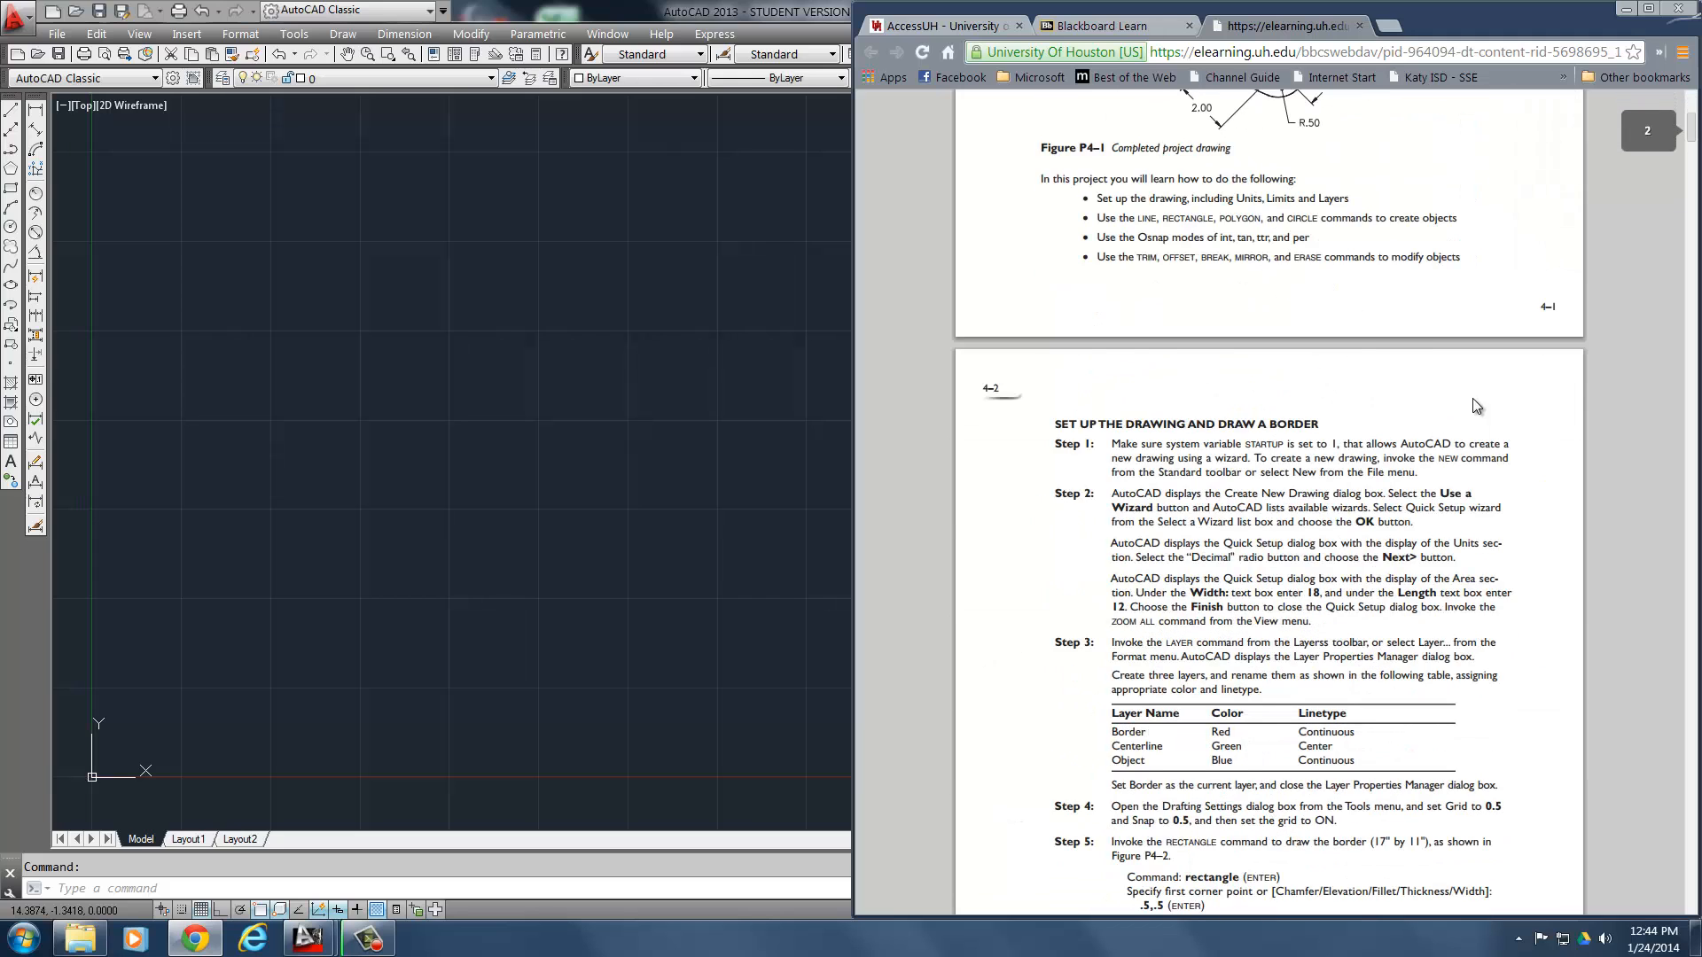
scroll(1471, 397, down, 1)
scroll(1306, 487, down, 1)
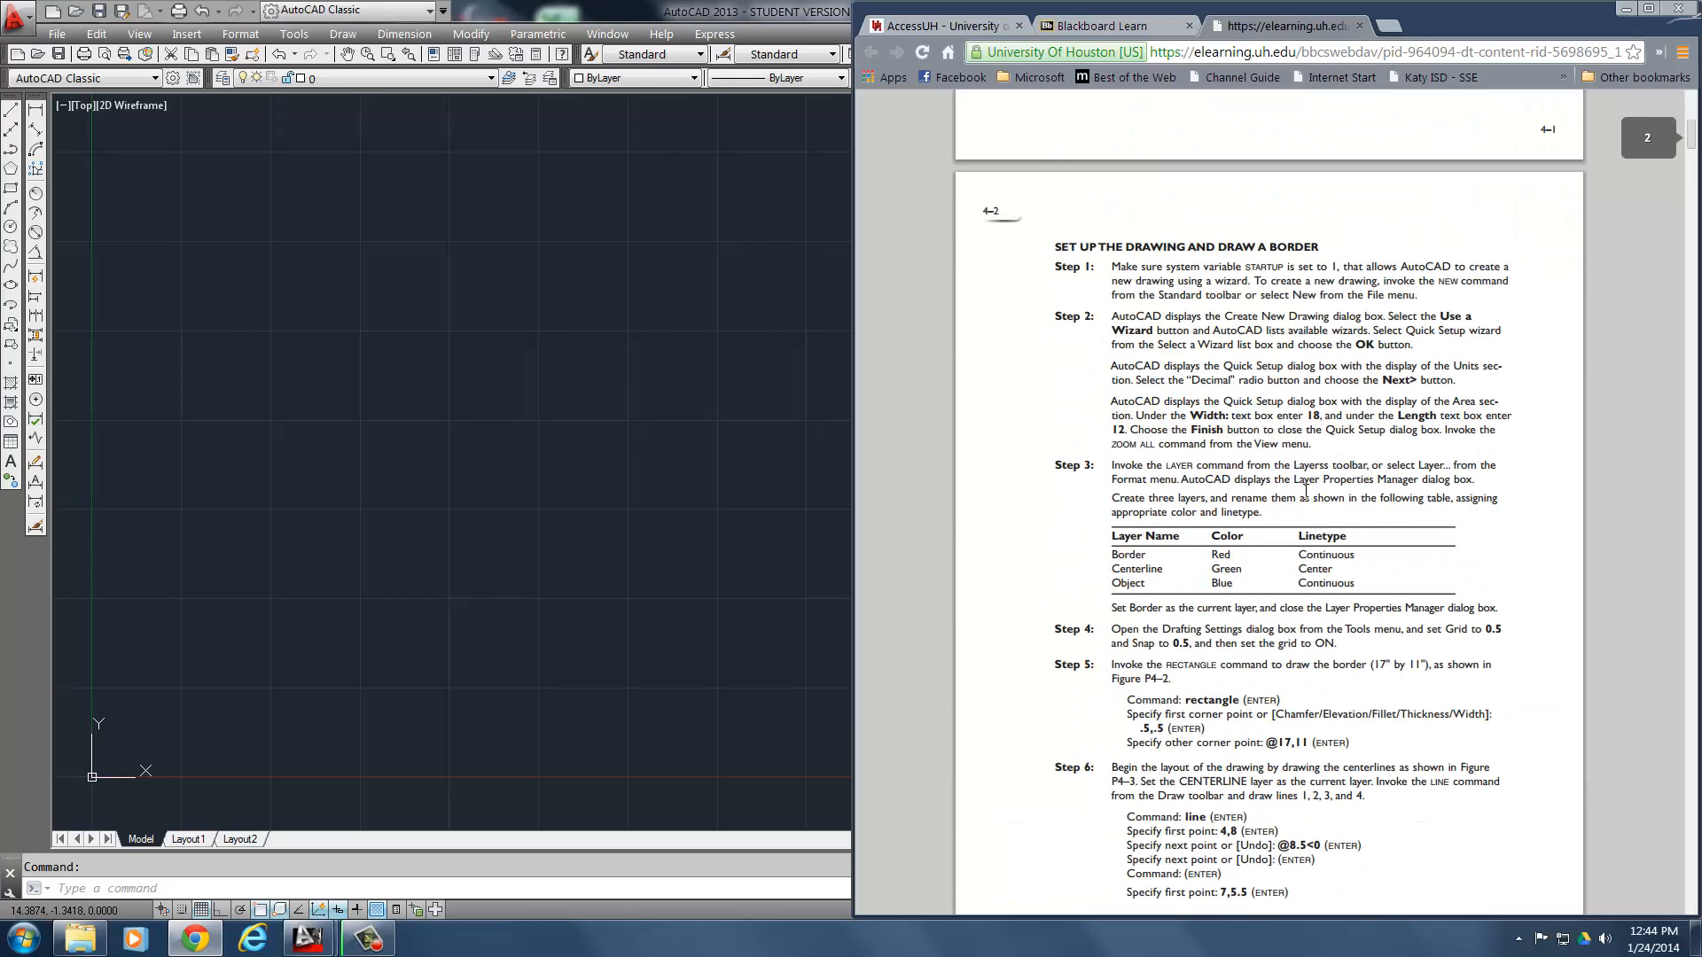
scroll(1305, 488, down, 2)
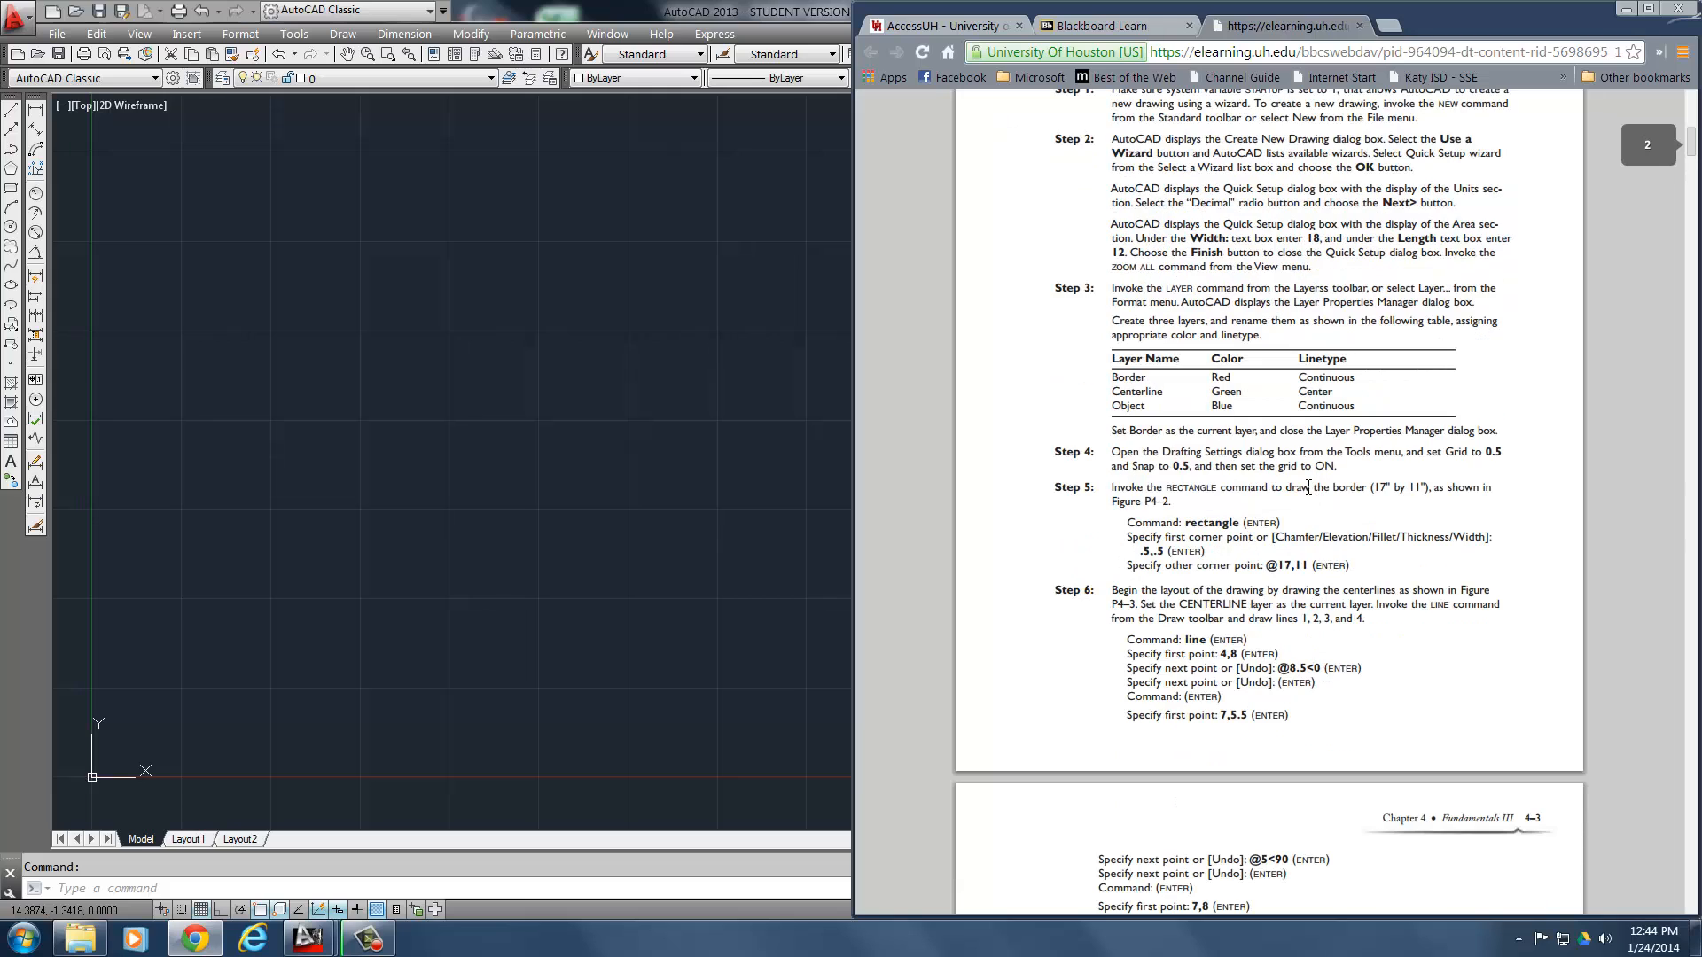
scroll(1309, 482, down, 1)
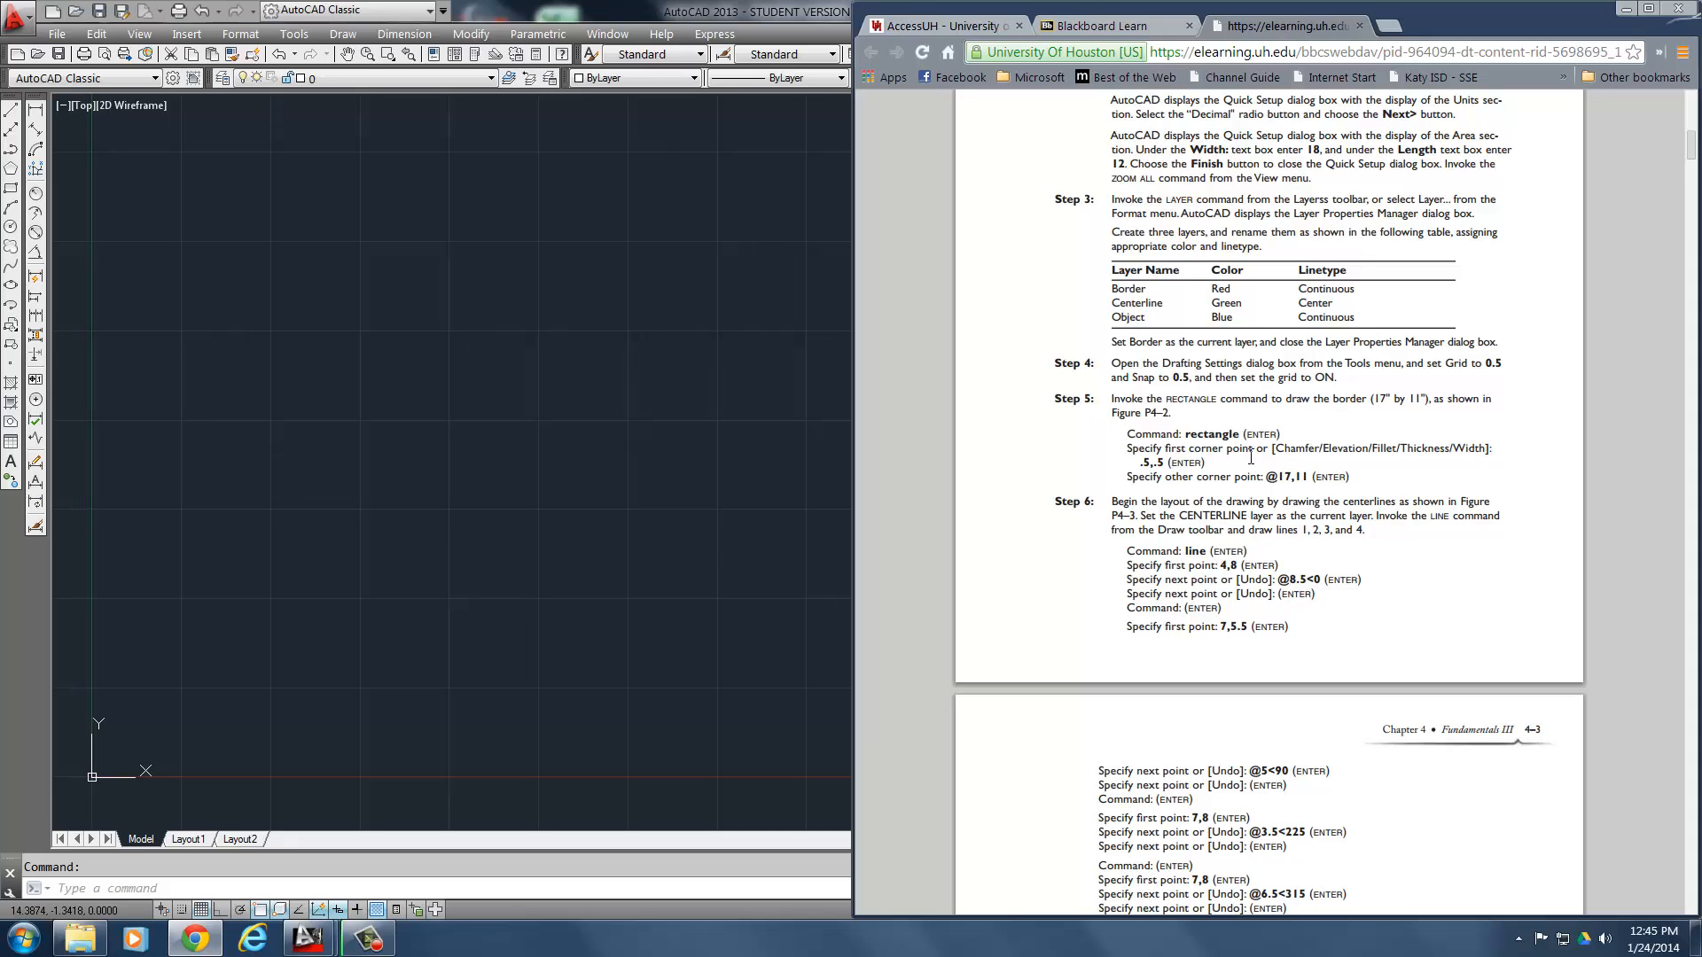
scroll(1313, 538, down, 1)
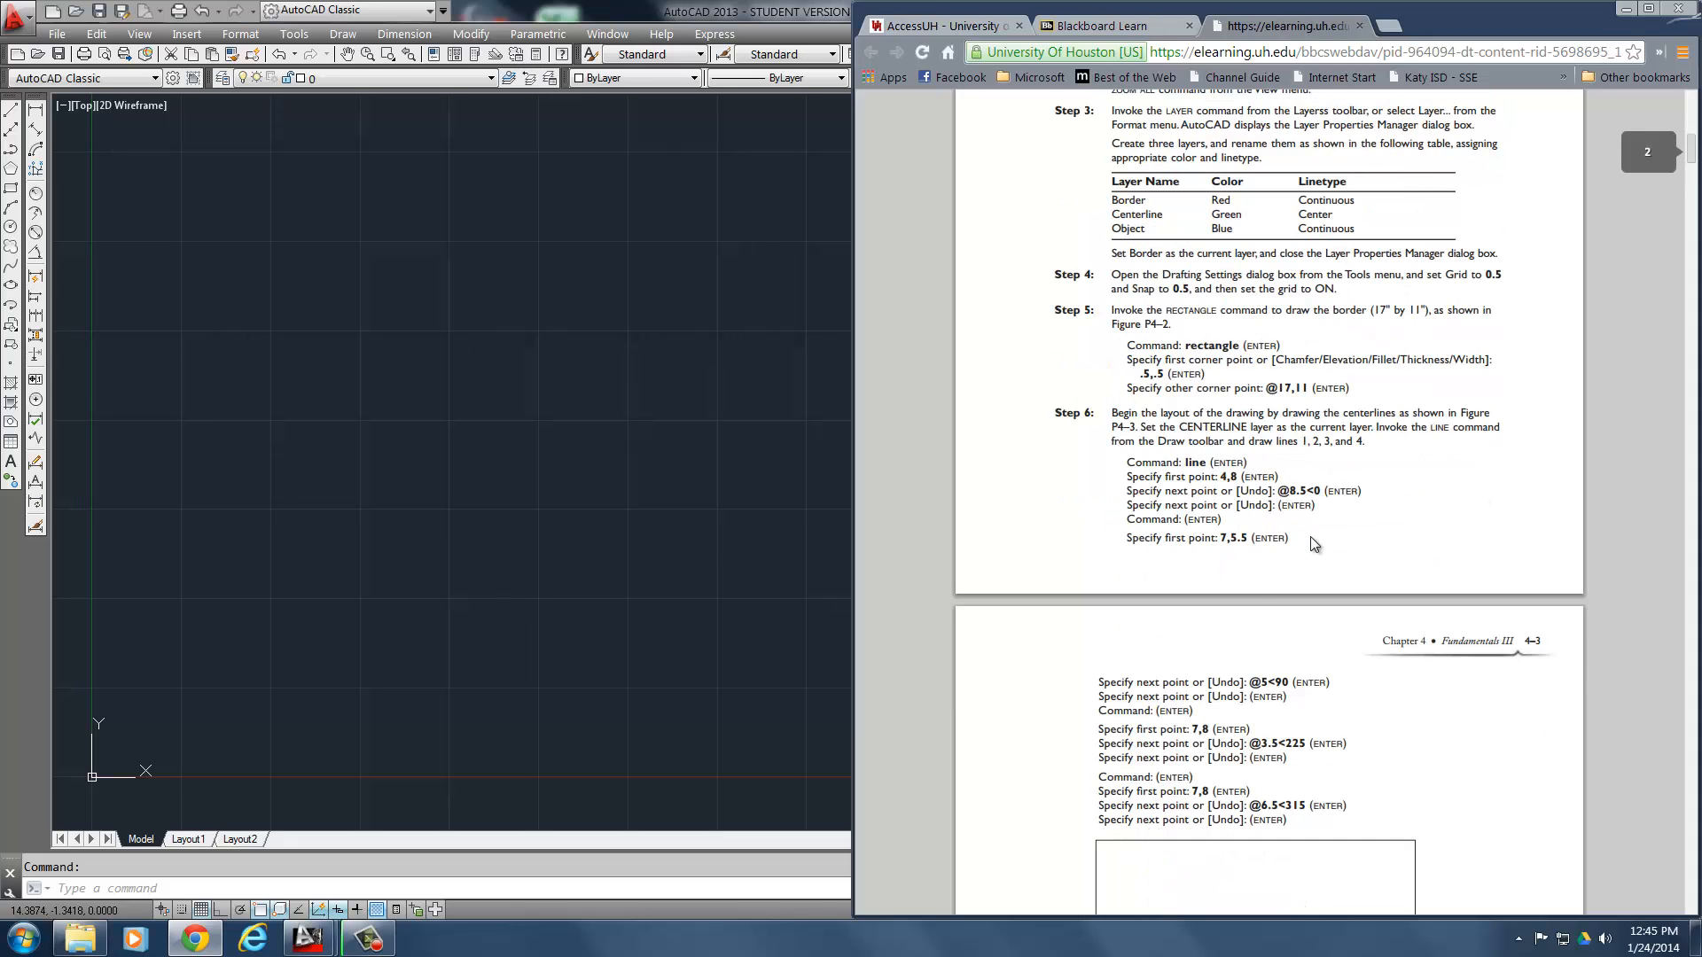
scroll(1311, 542, down, 1)
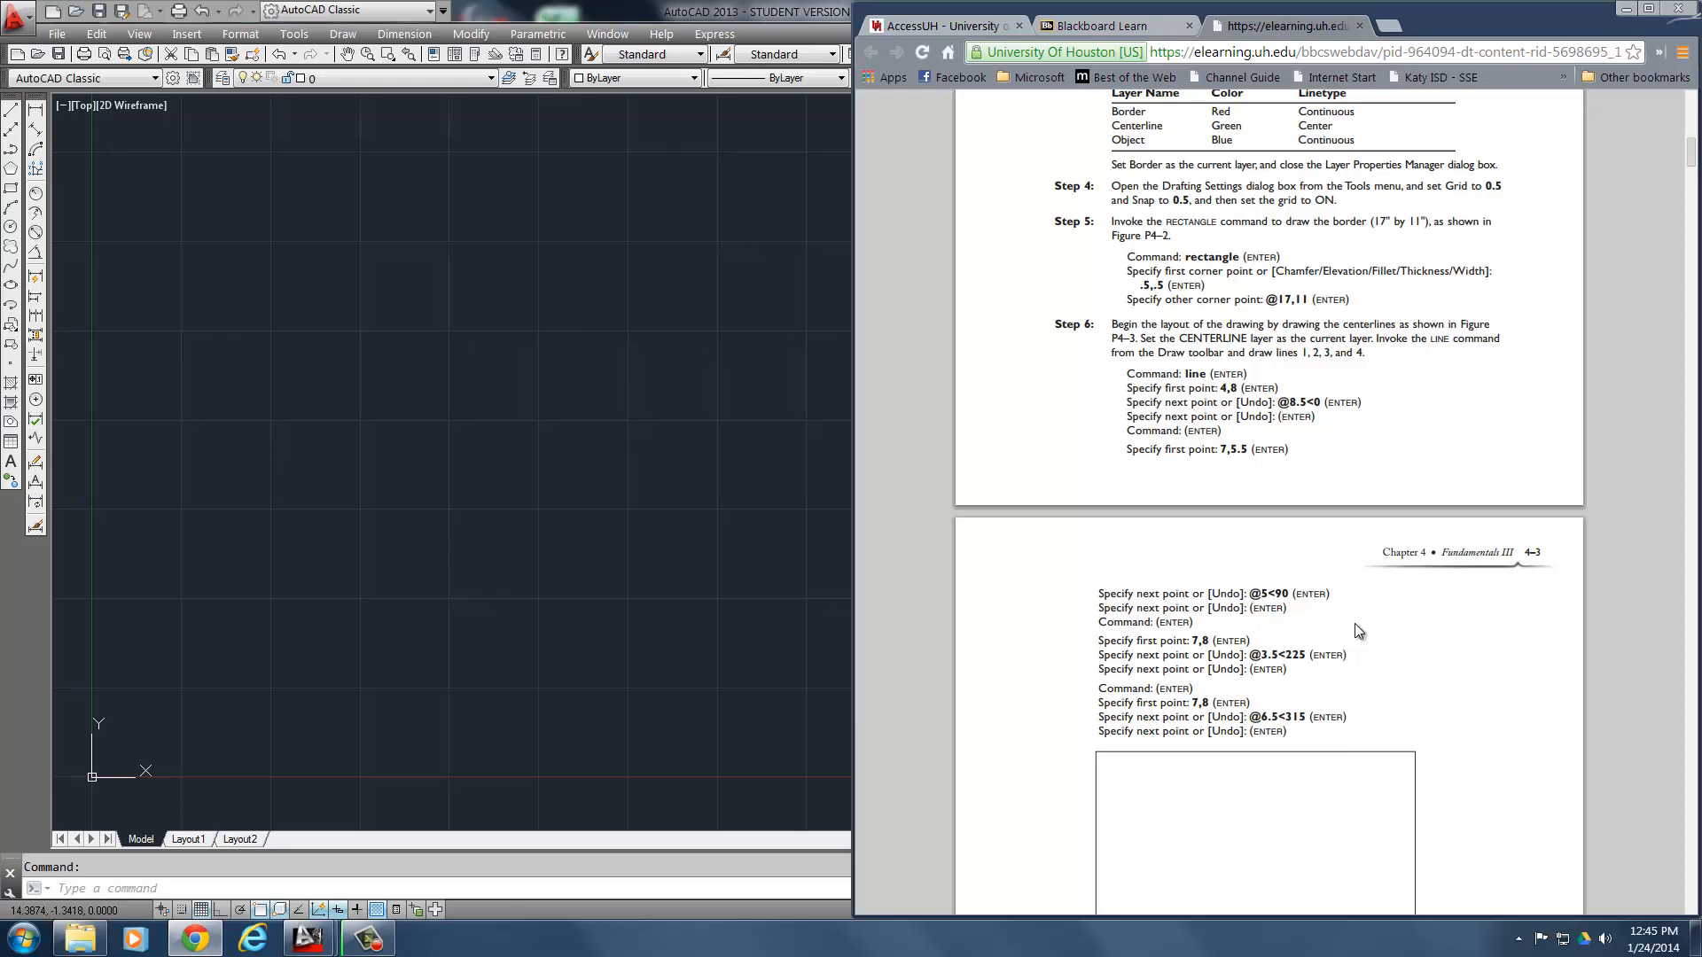
scroll(1363, 616, down, 1)
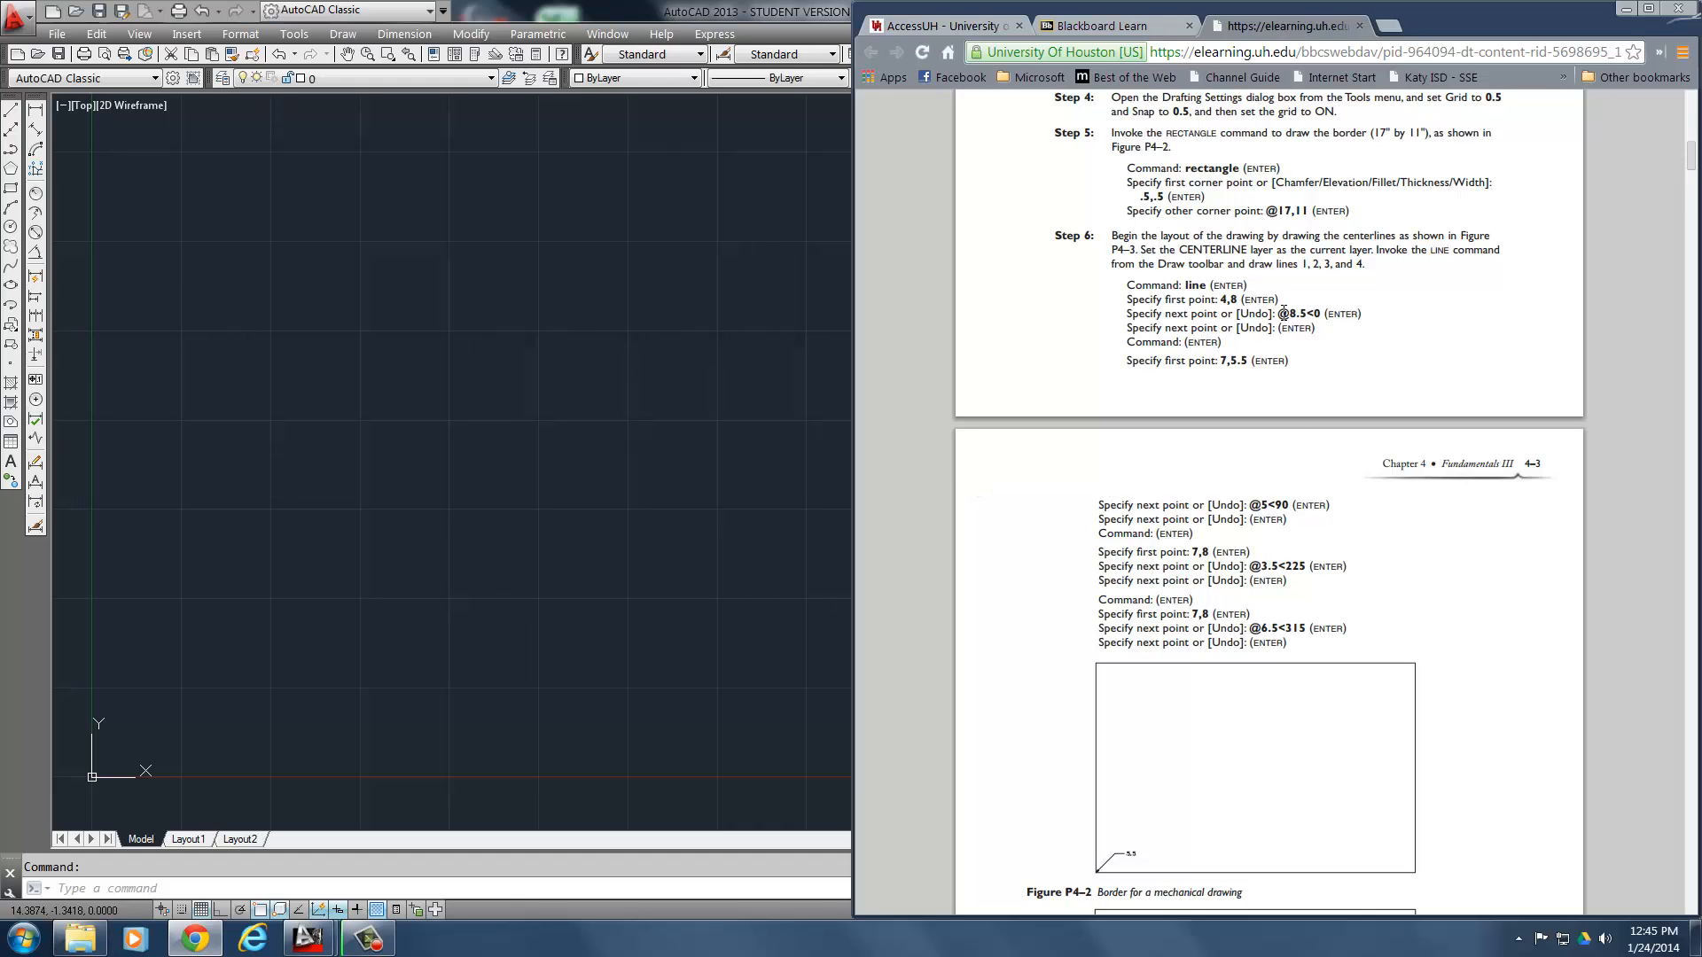
drag(1277, 314, 1378, 317)
click(1271, 212)
drag(1271, 211, 1350, 213)
drag(1279, 314, 1360, 321)
click(1300, 315)
drag(1279, 313, 1320, 313)
drag(1266, 212, 1313, 213)
click(1310, 318)
drag(1291, 313, 1323, 313)
click(1322, 317)
drag(1291, 312, 1313, 314)
click(1315, 320)
drag(1317, 319, 1323, 317)
mouse_move(1221, 302)
mouse_down()
mouse_move(1236, 301)
mouse_move(1207, 288)
mouse_up()
click(1233, 302)
click(1208, 286)
drag(1241, 301, 1219, 304)
drag(1226, 310, 1229, 310)
- Switch to AutoCAD and start a line at point 4,8 with Ortho mode turned on
click(333, 559)
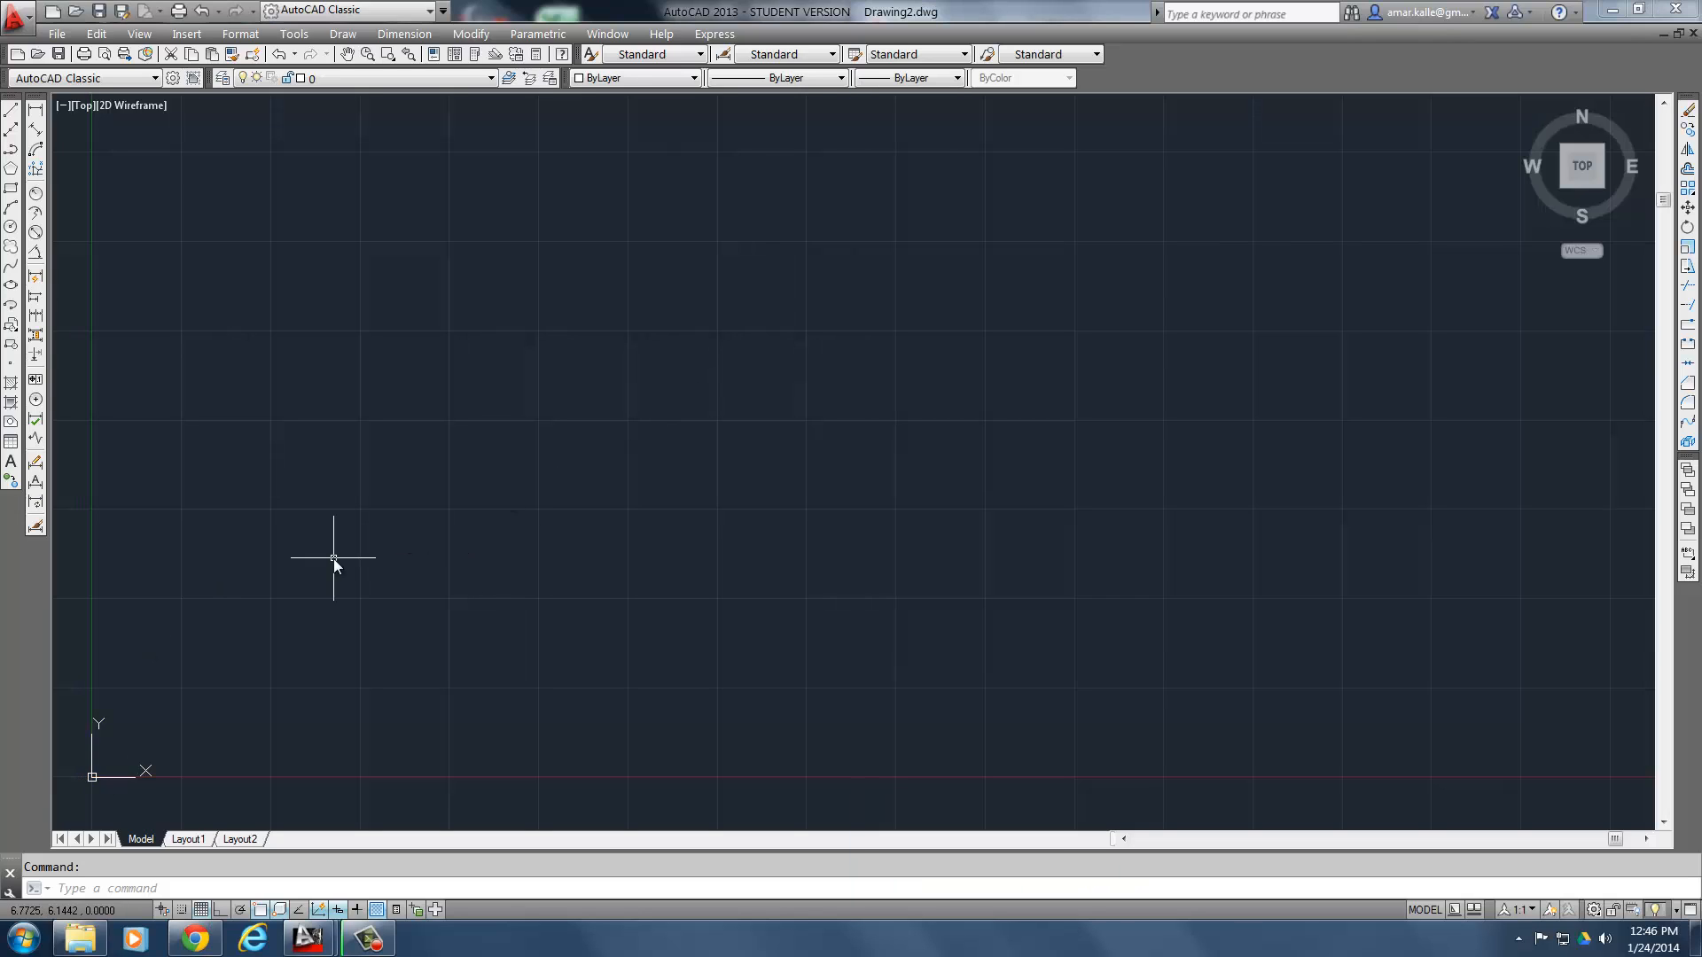
click(370, 514)
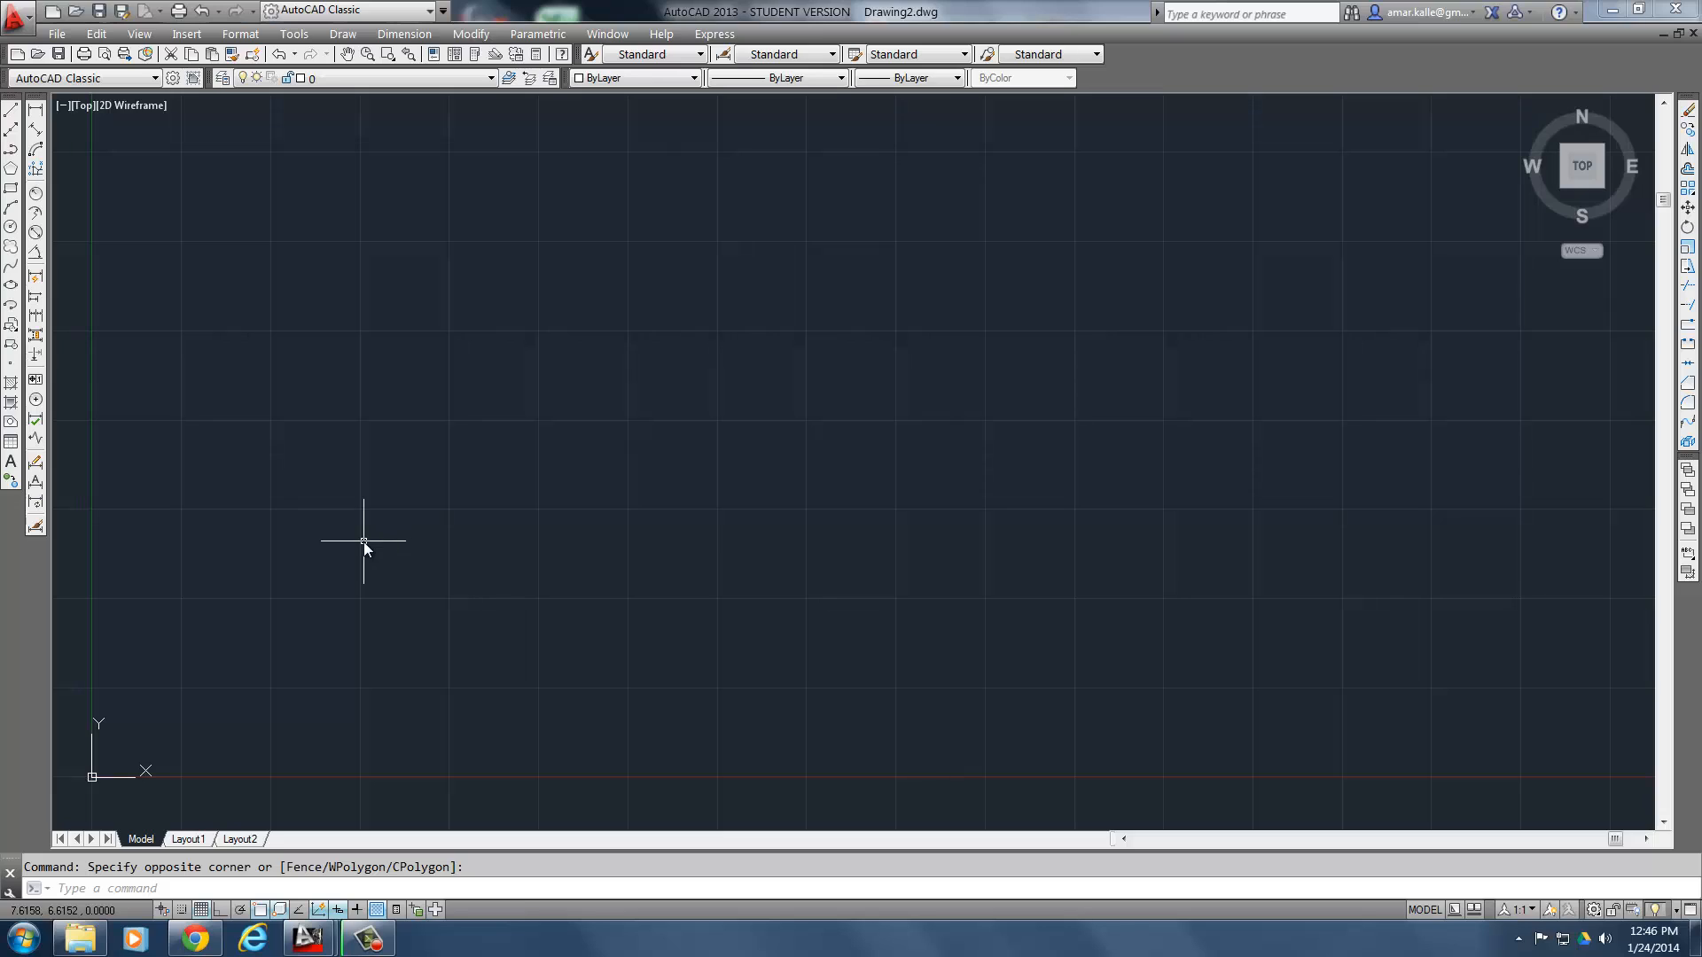
text(l)
key(Return)
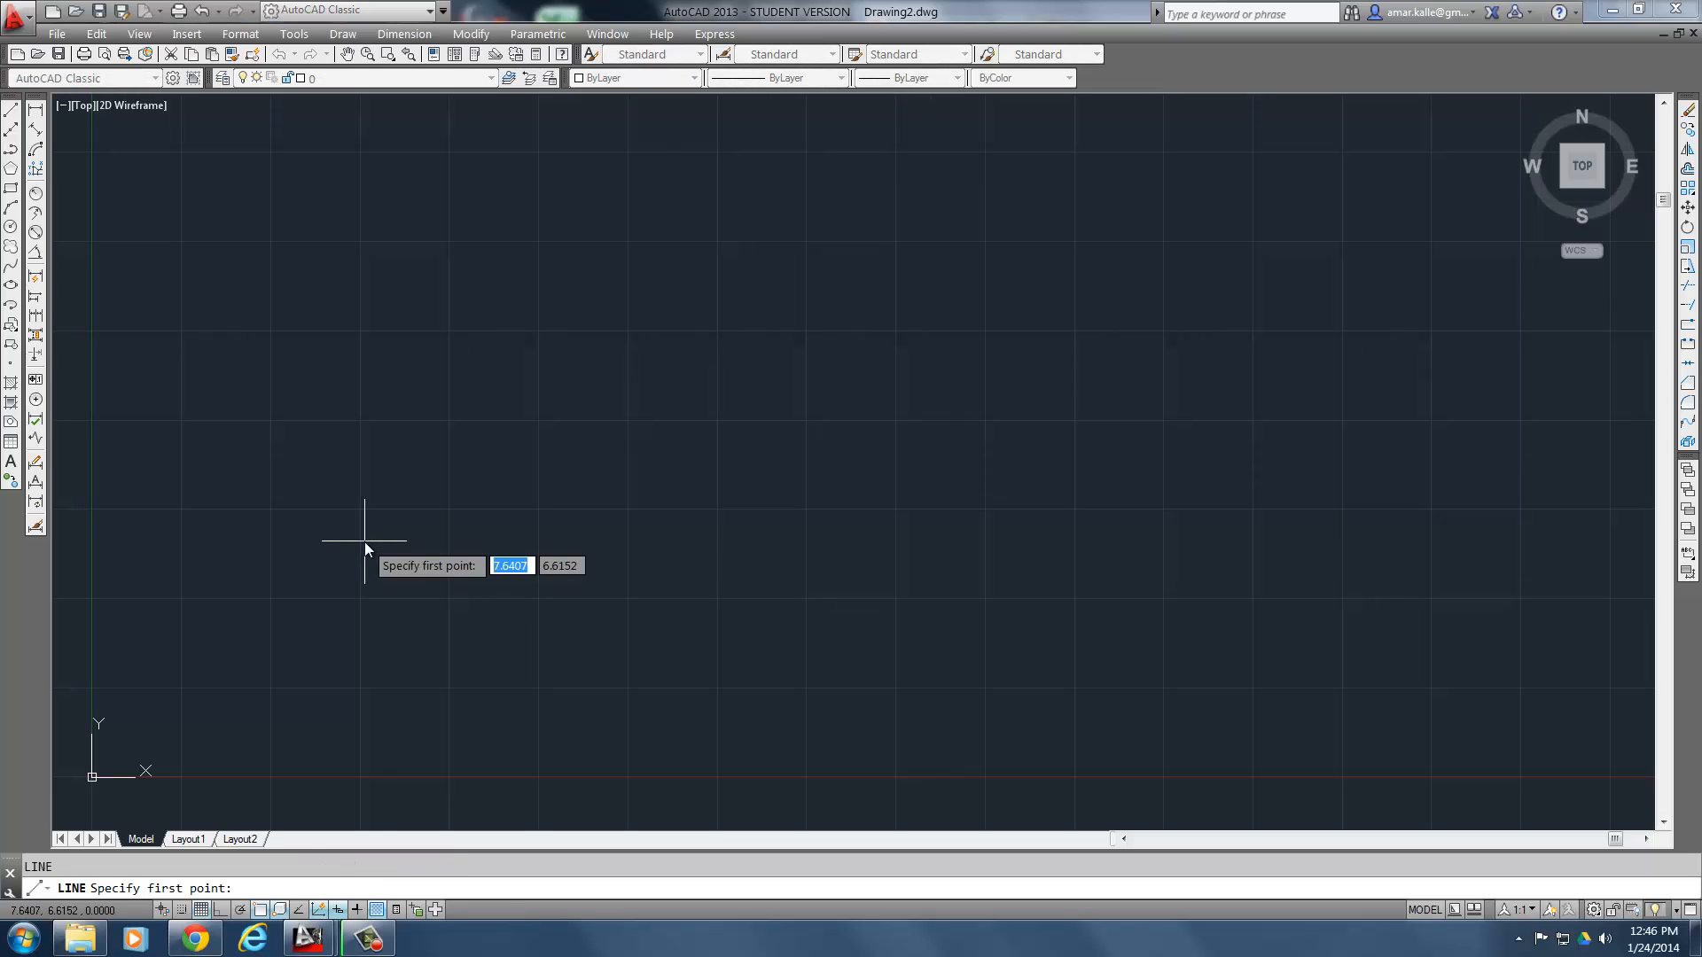
text(4)
key(Tab)
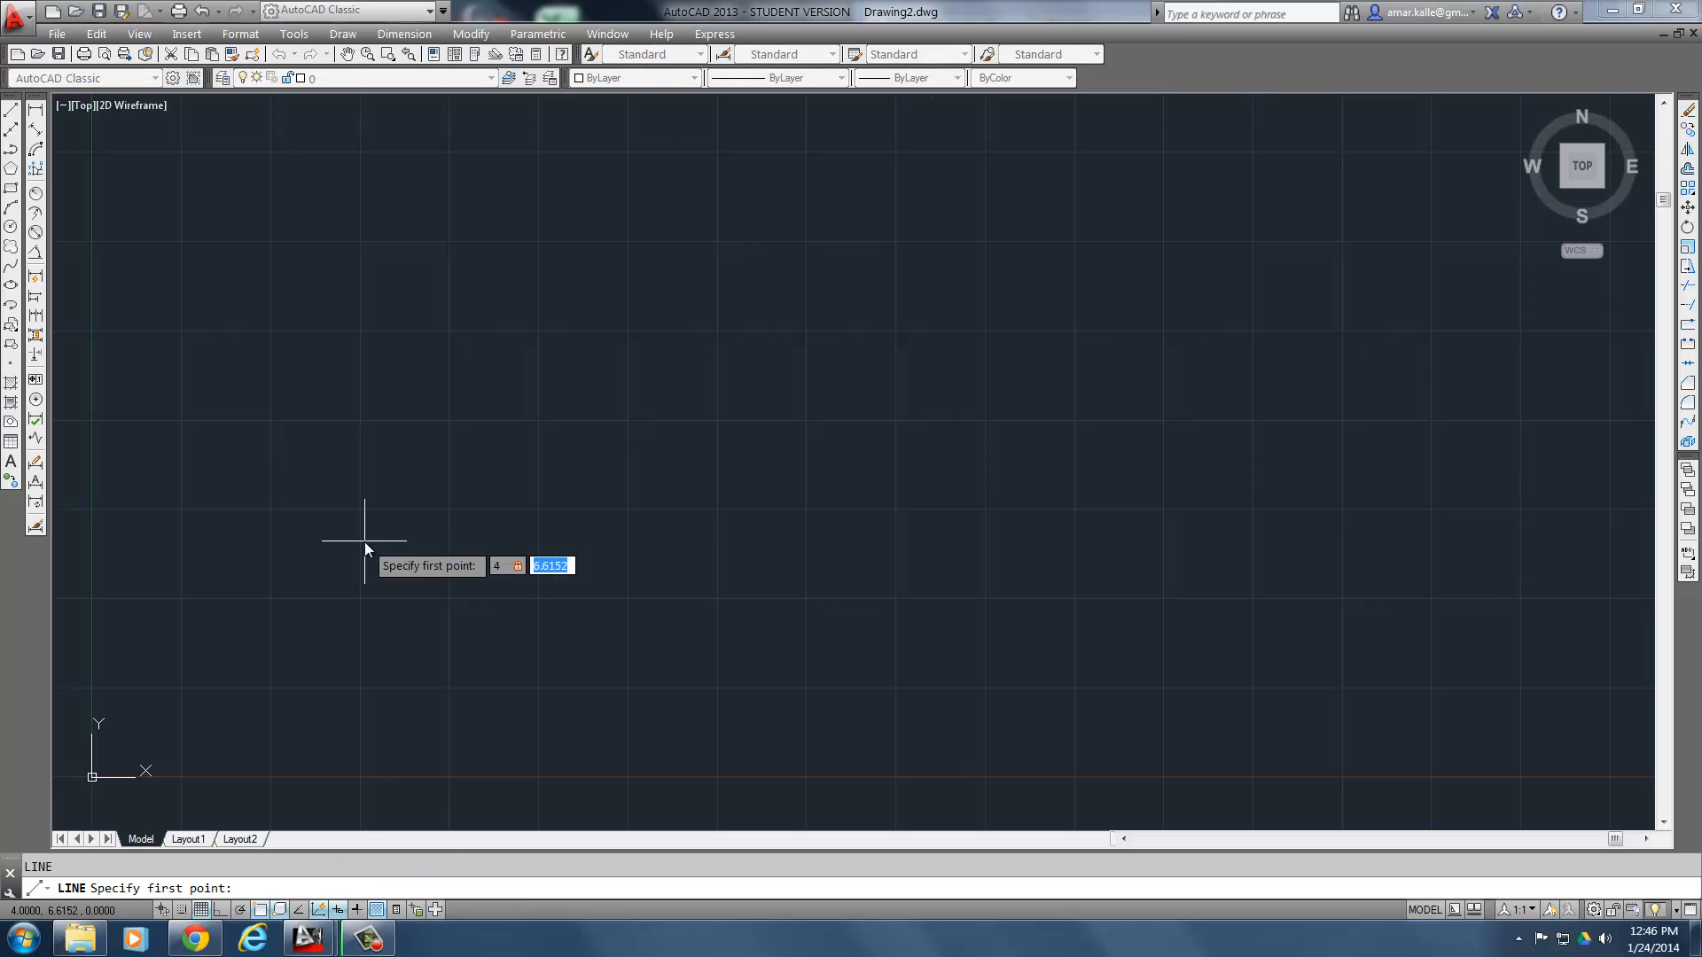
text(8)
key(Return)
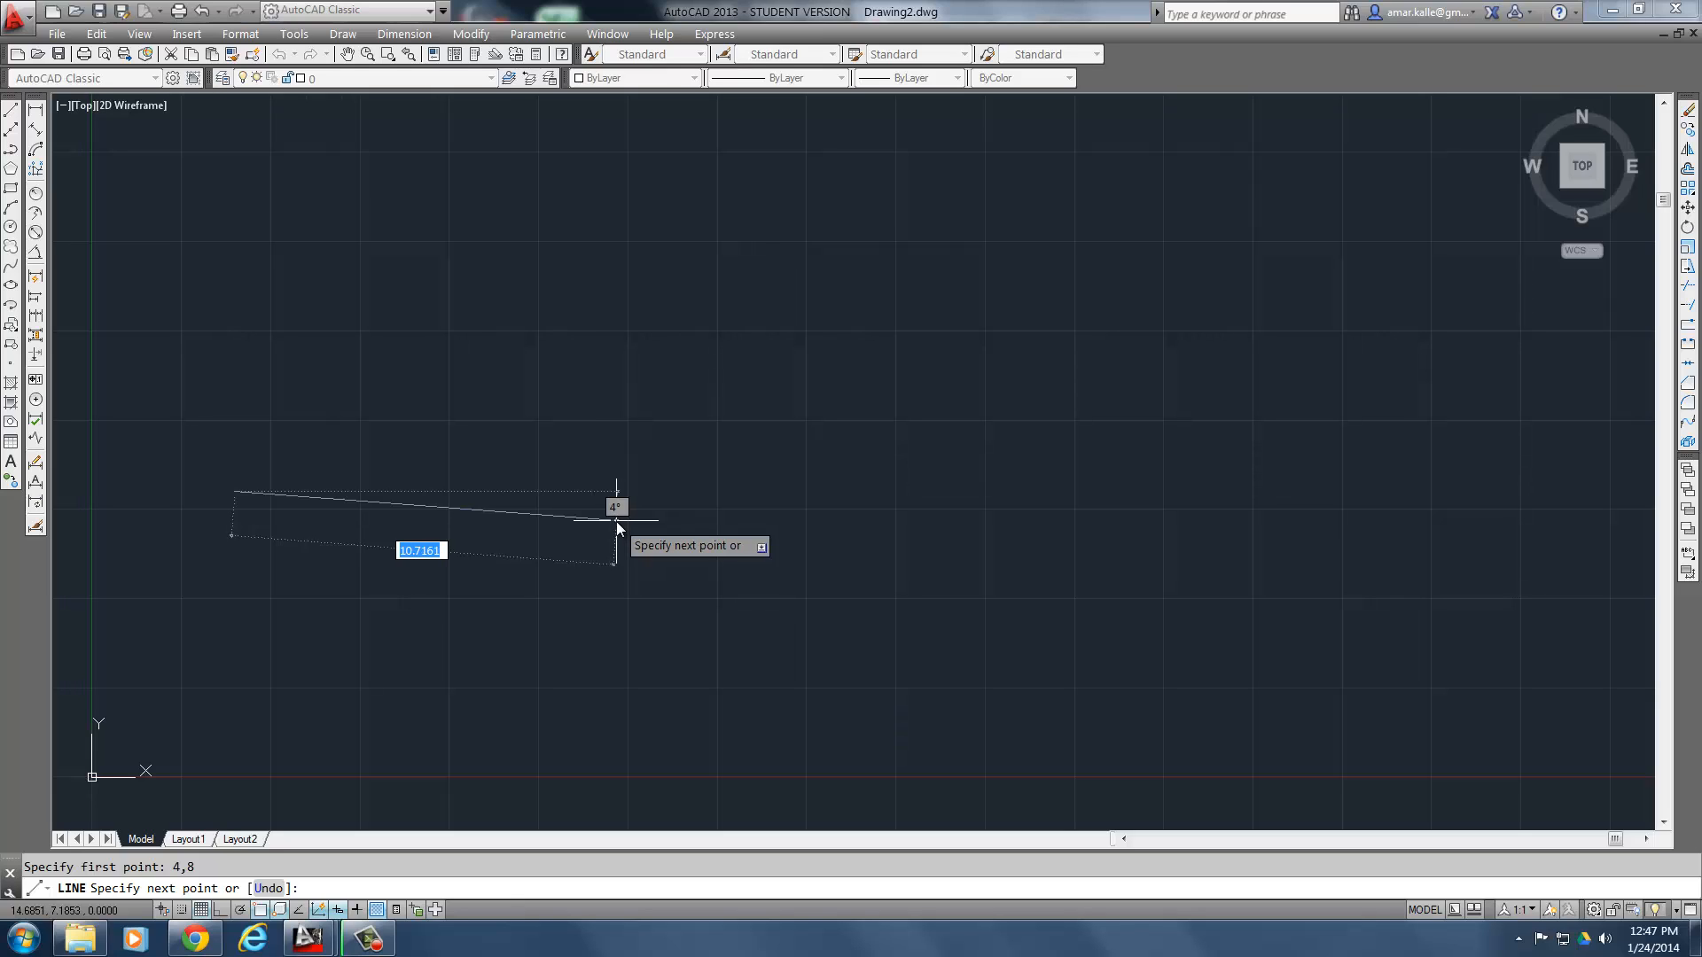
key(F8)
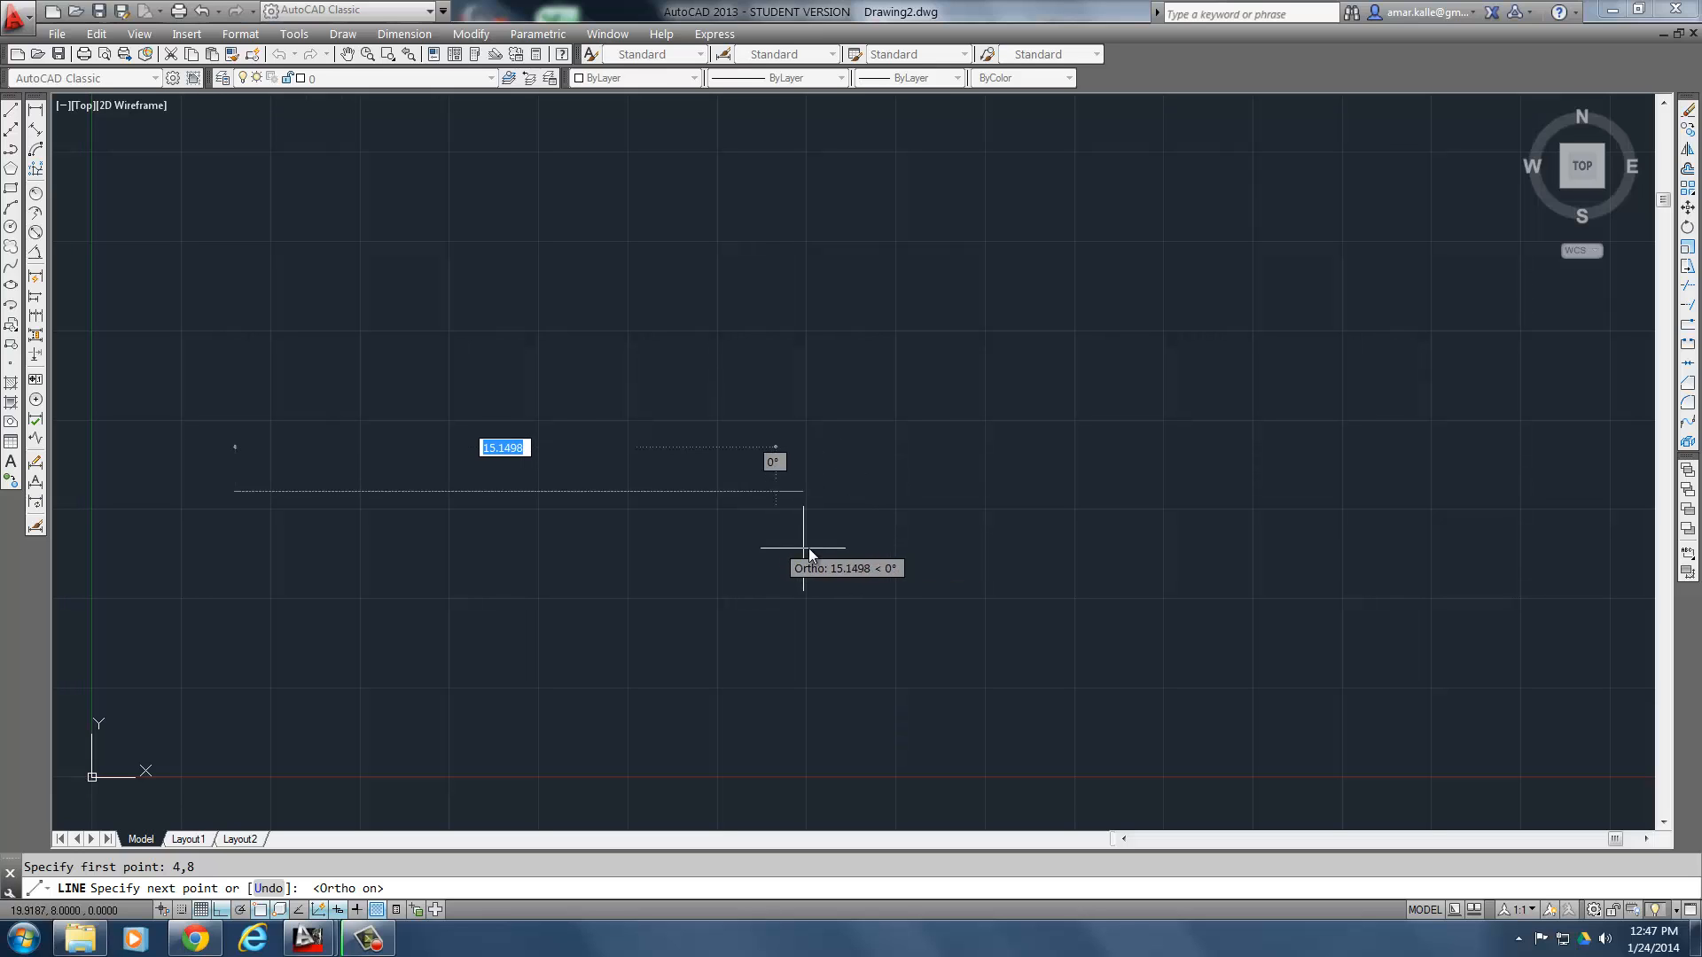
- Try a horizontal 8.5-unit segment from 4,8 using the Ortho direction, and undo that segment
click(210, 936)
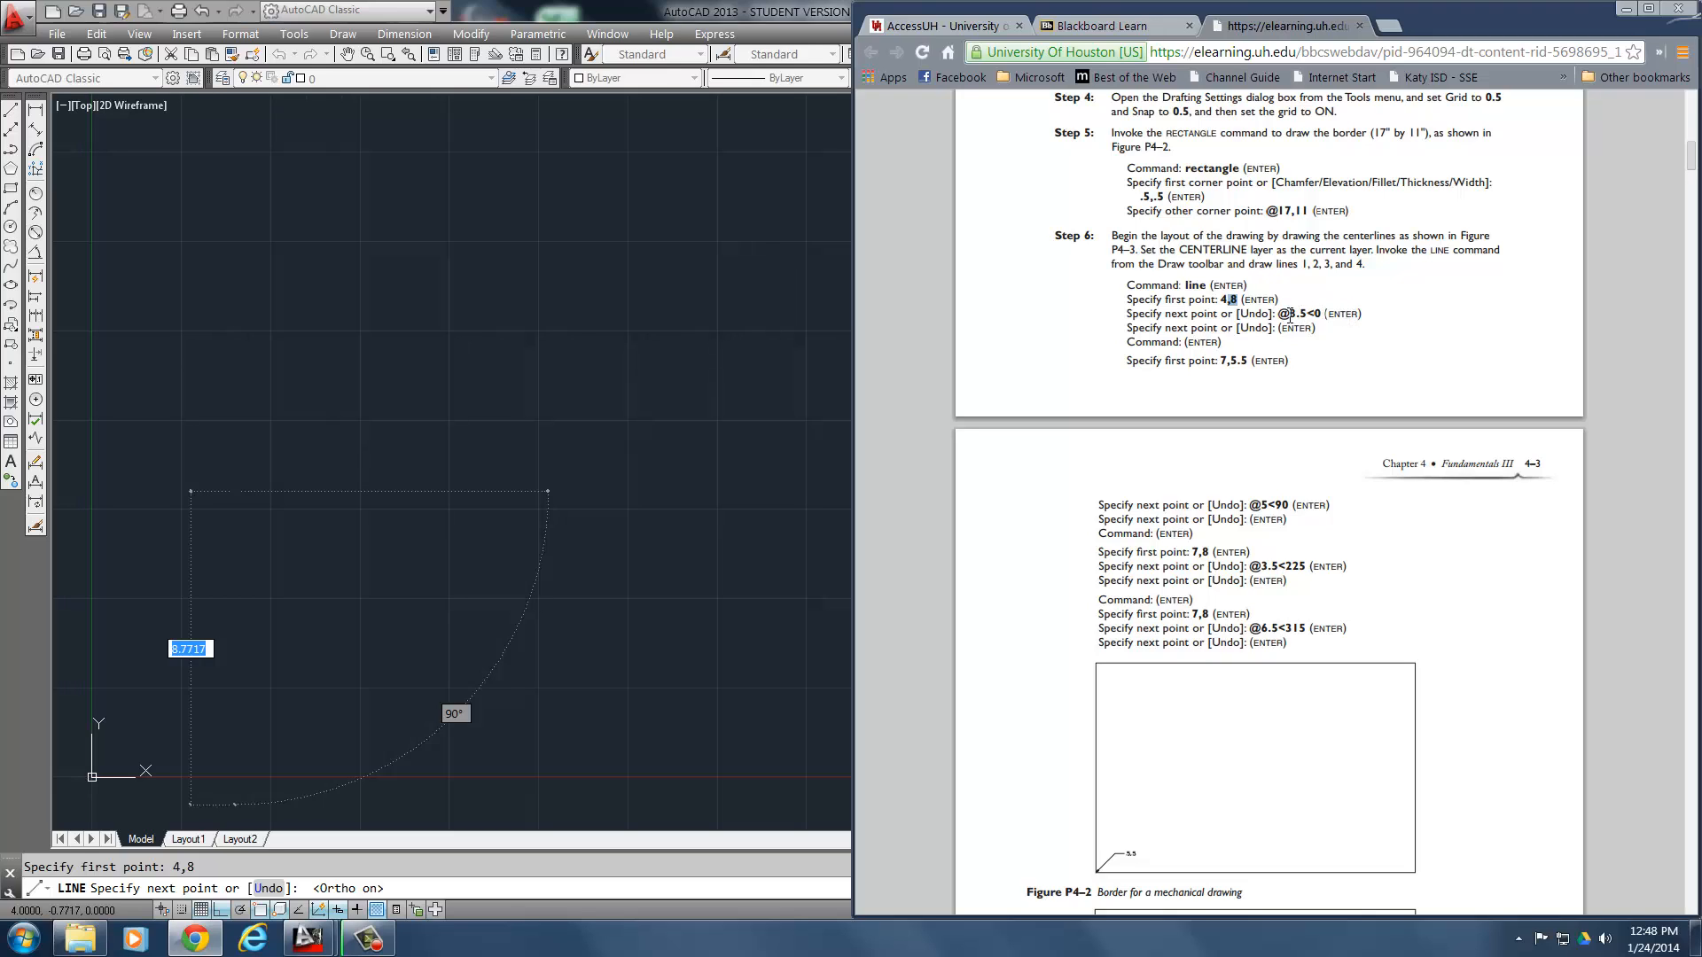
click(576, 612)
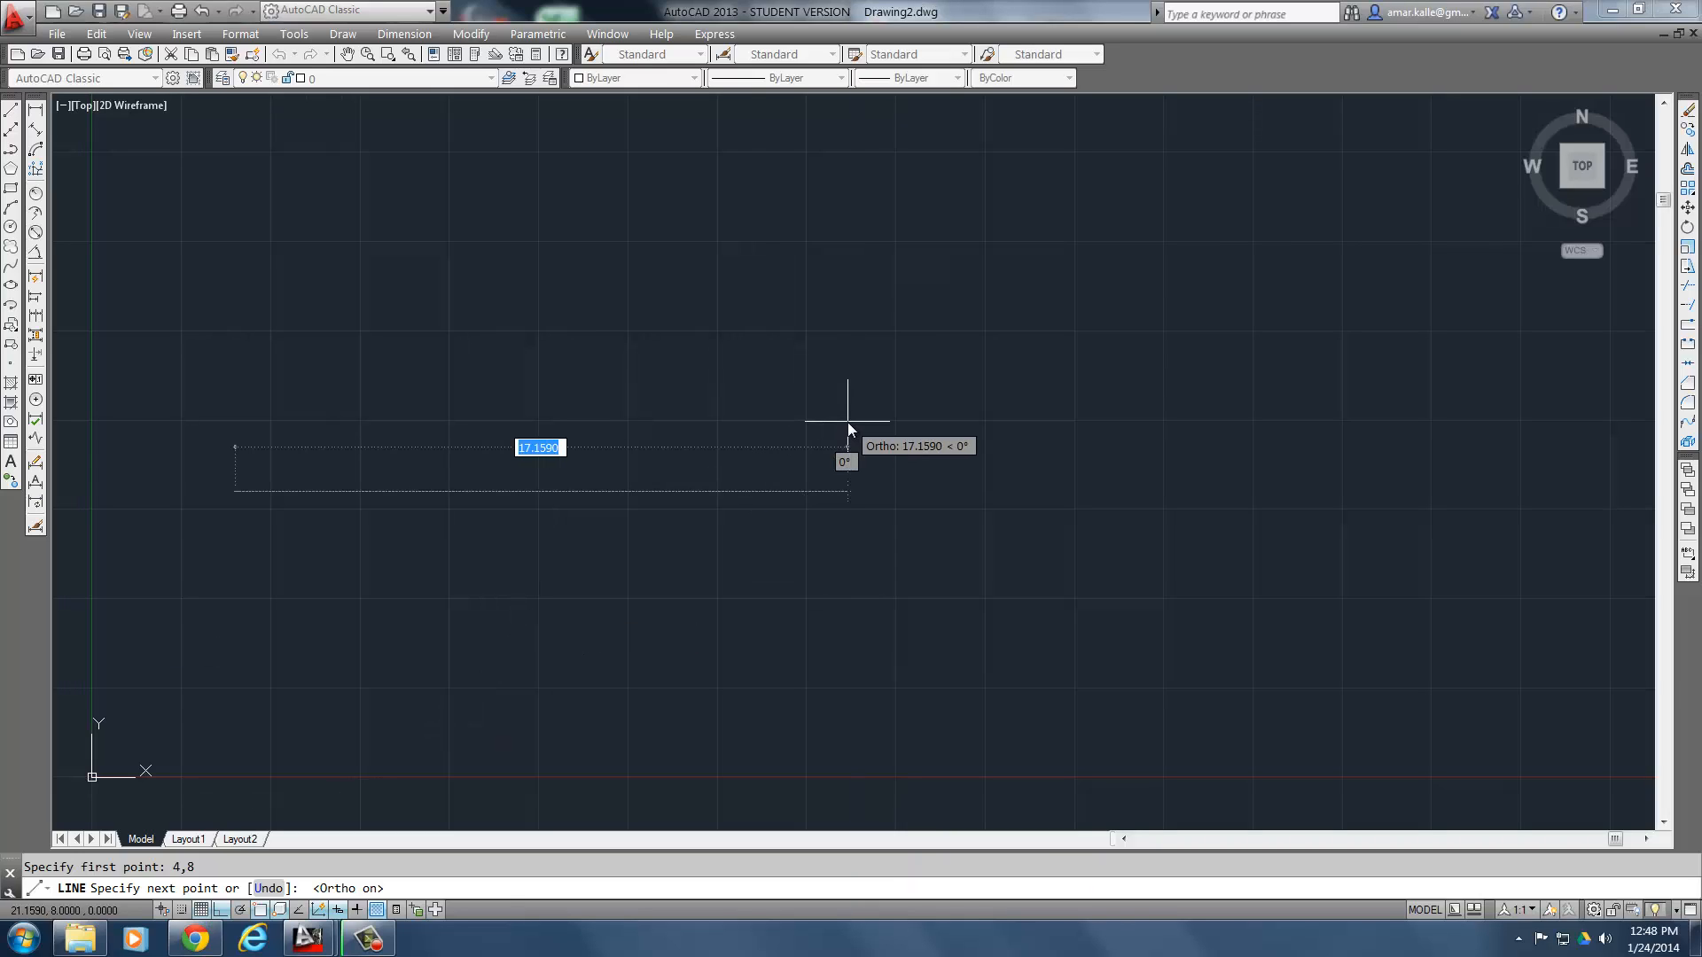
text(8.5)
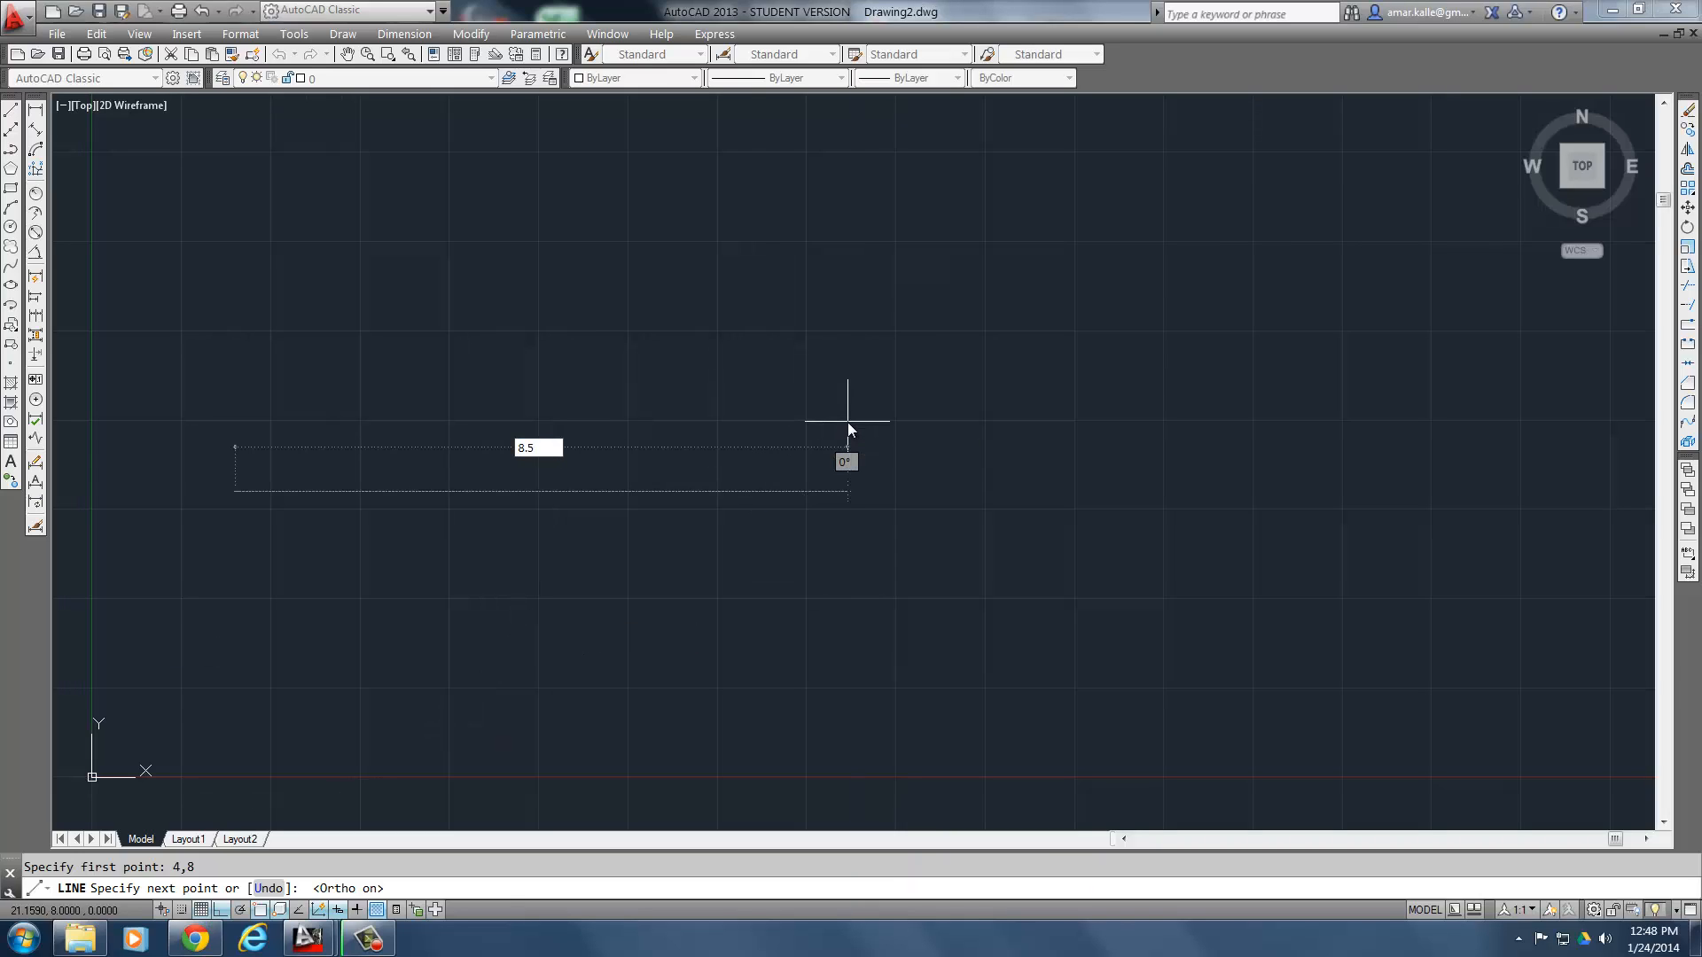
key(Return)
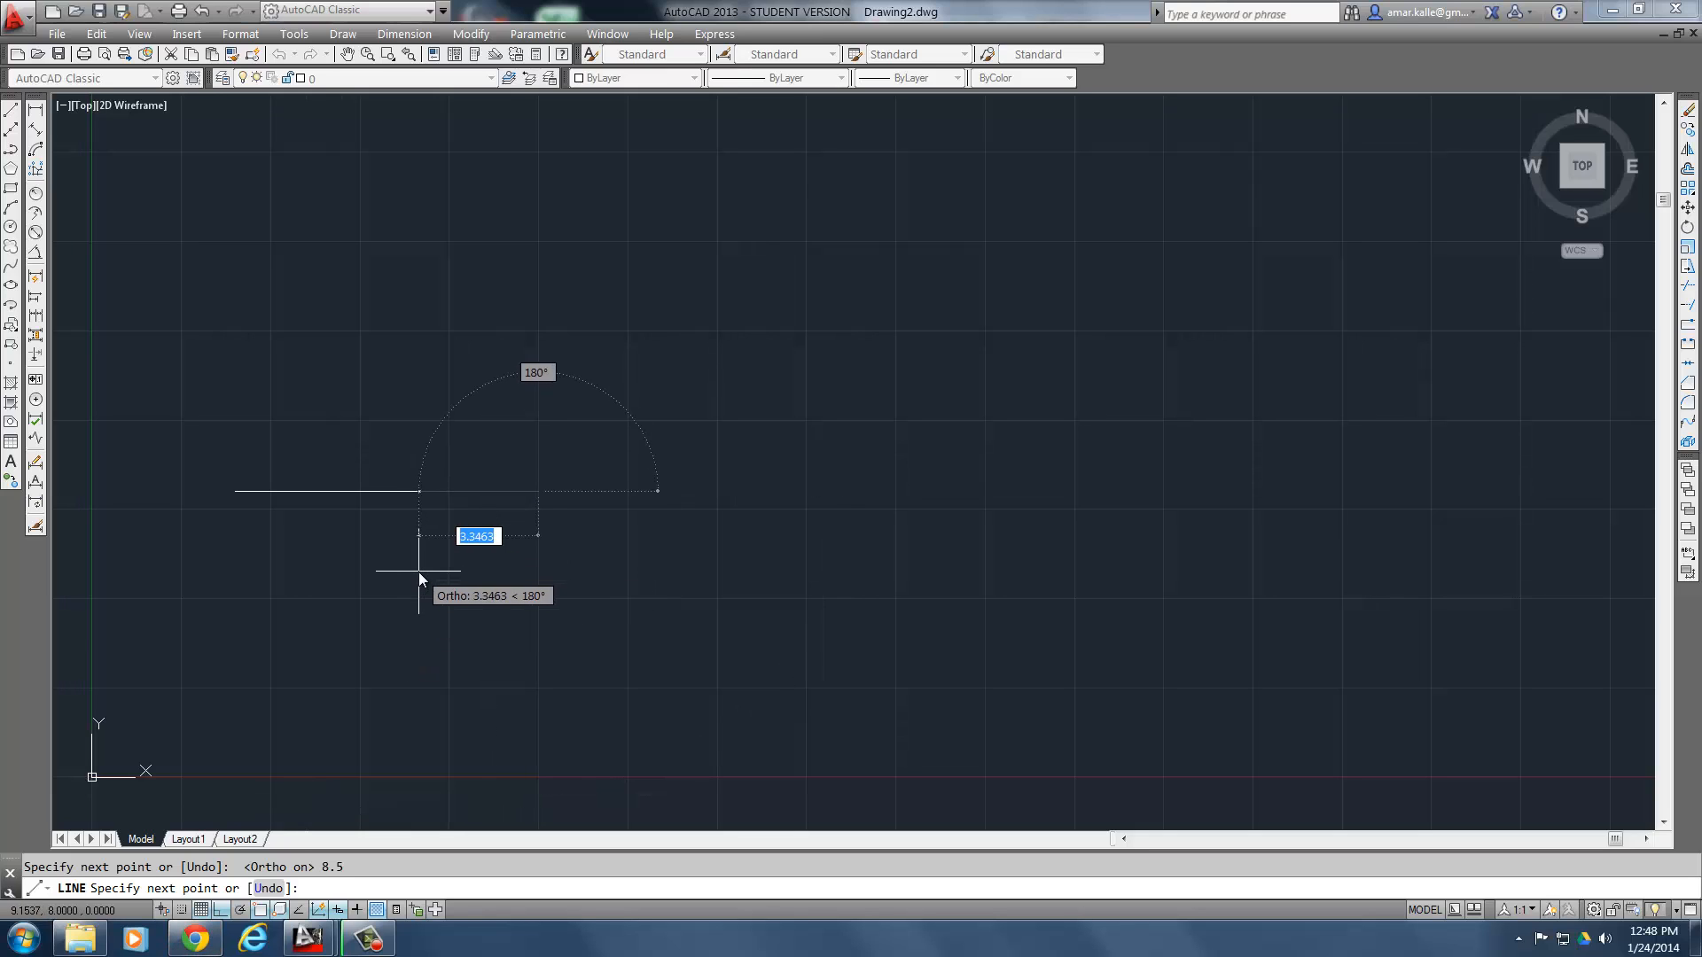
text(u)
key(Return)
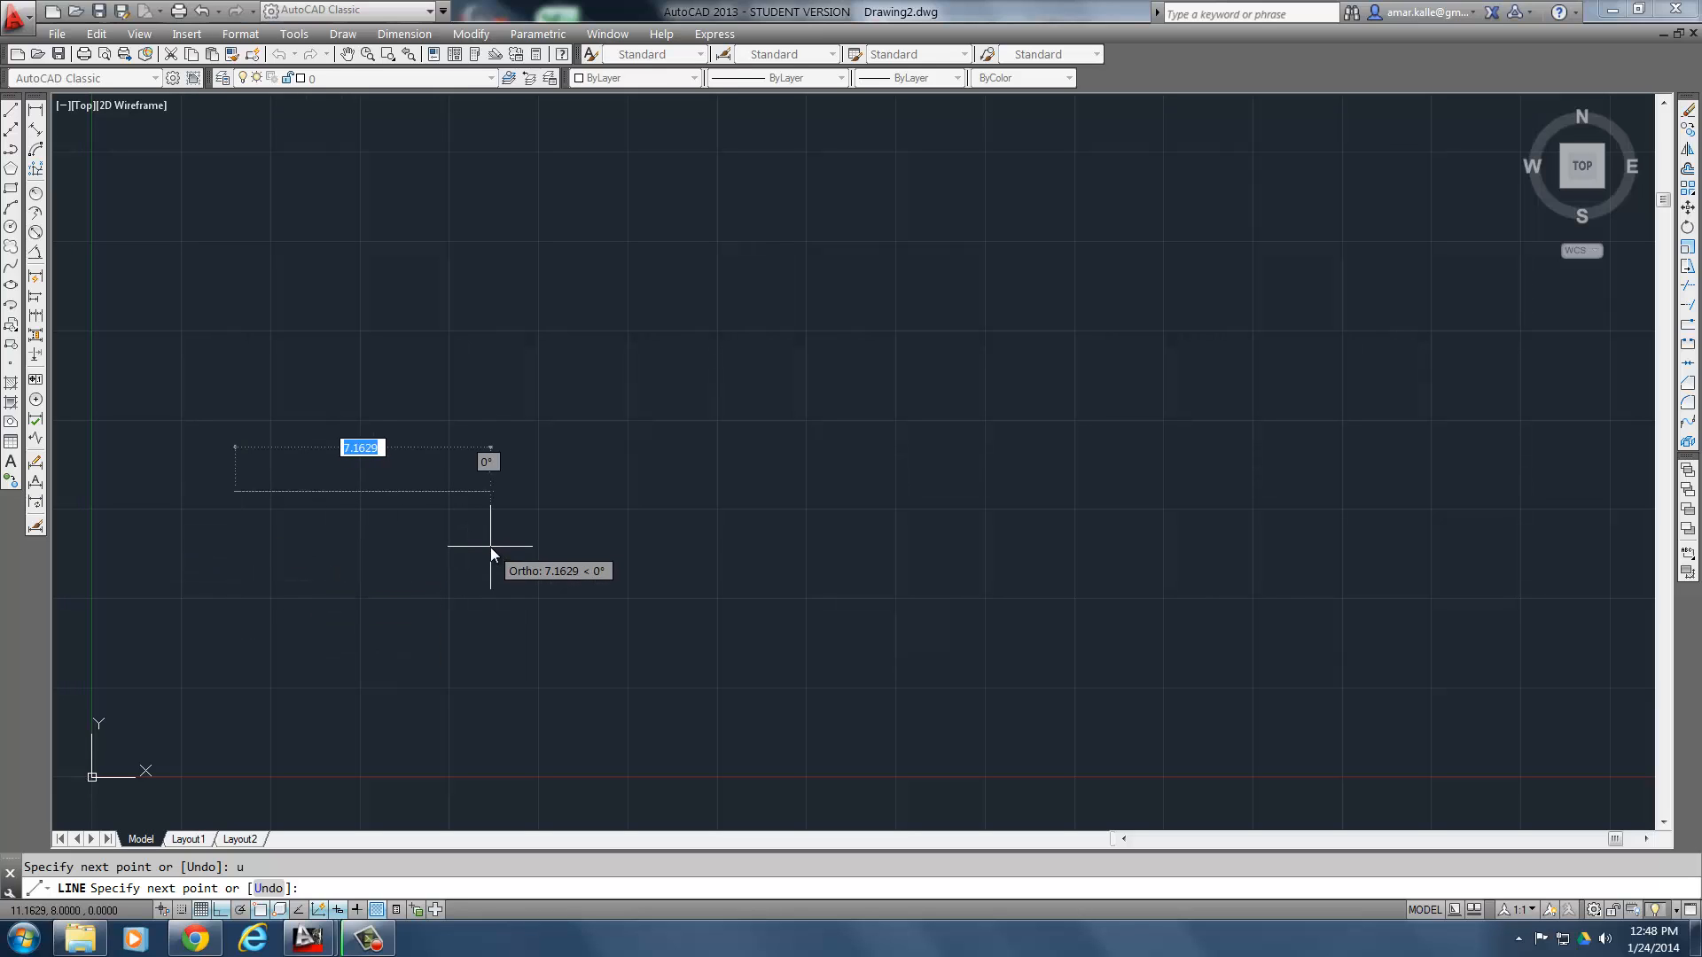
- Draw the horizontal centerline from 4,8 using the relative polar point @8.5<0 and end the line
text(@)
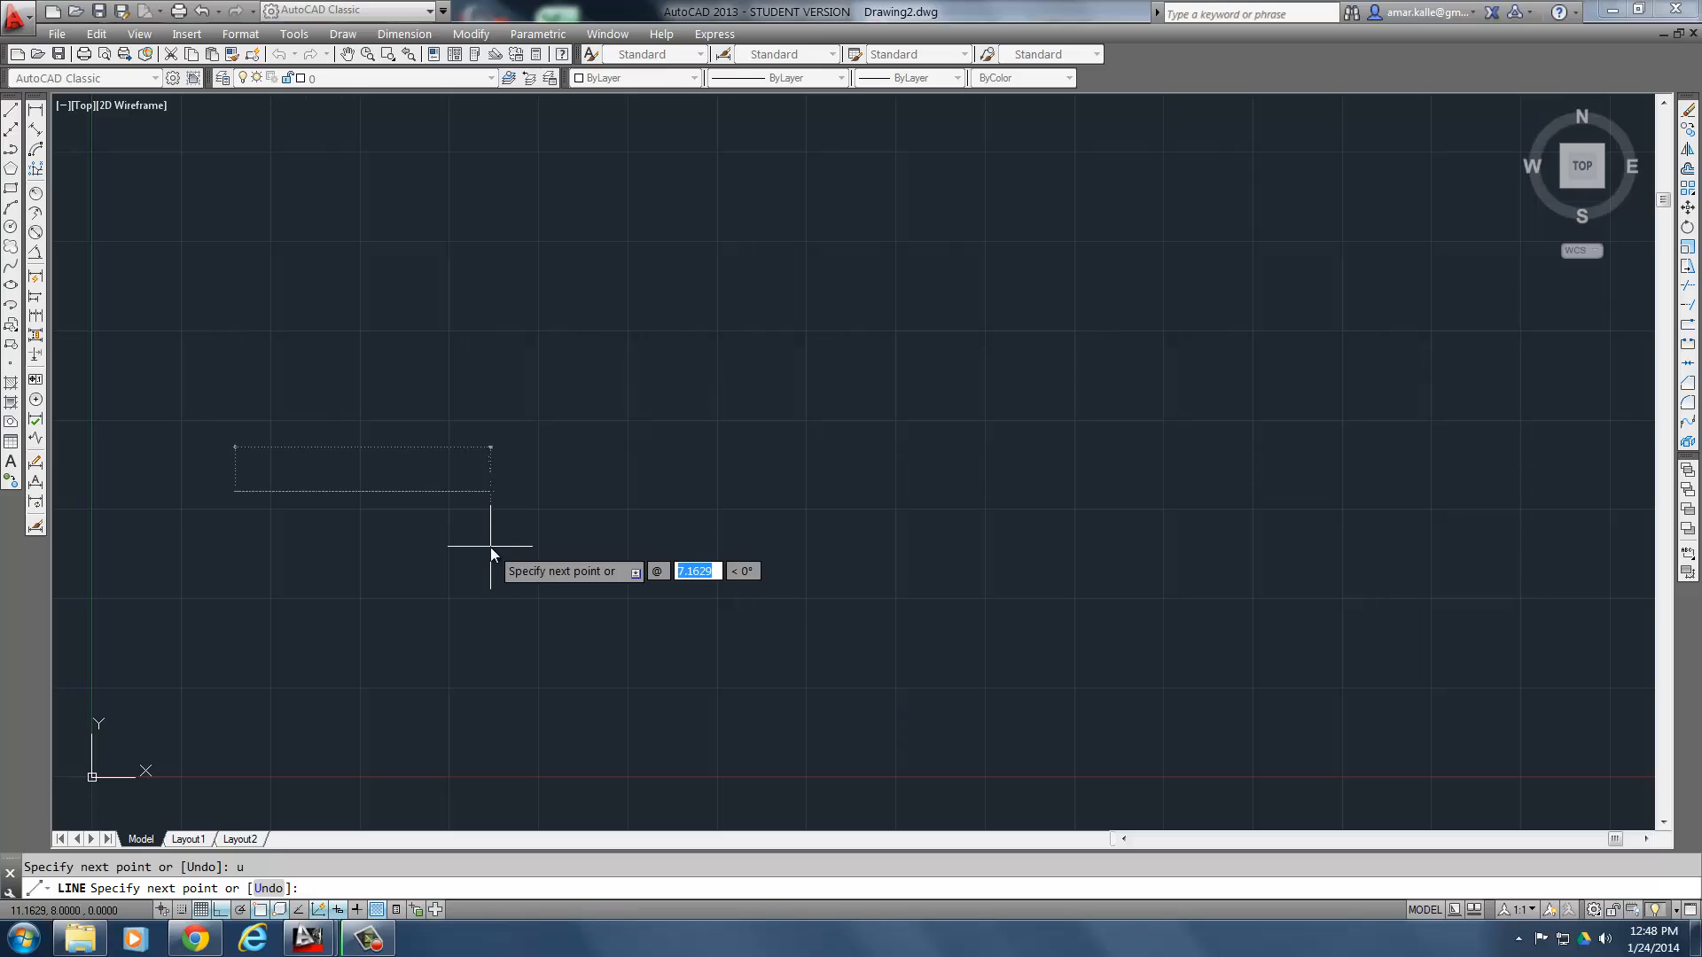
text(8.5)
key(Tab)
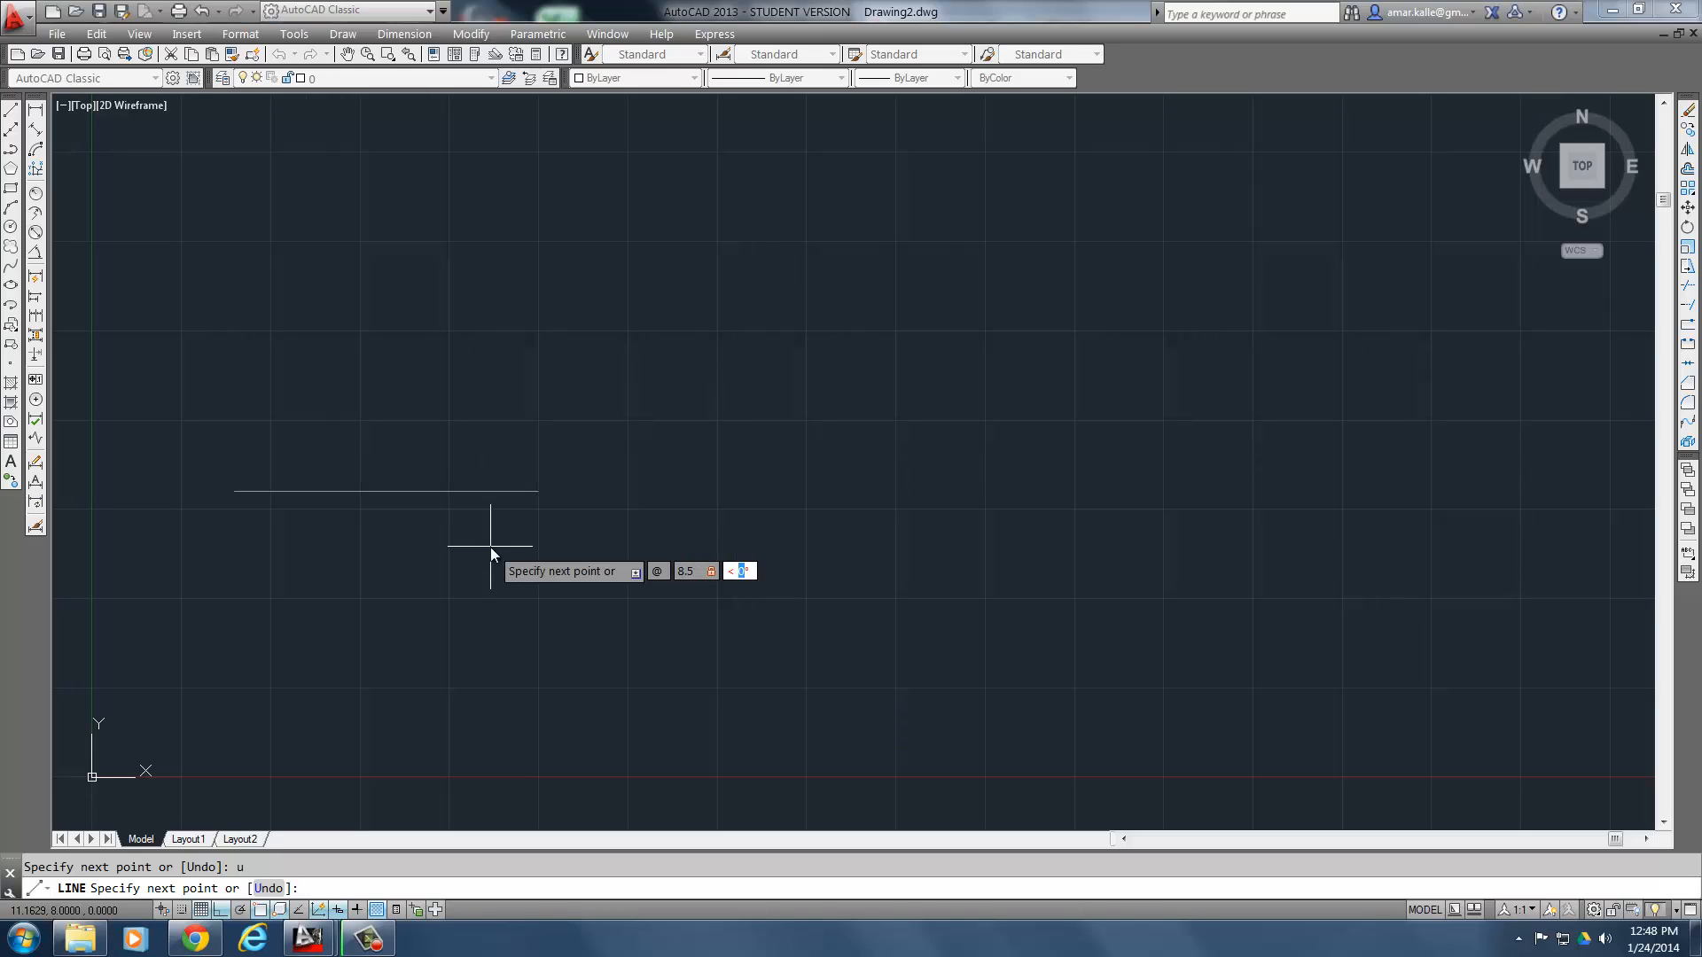
text(0)
key(Return)
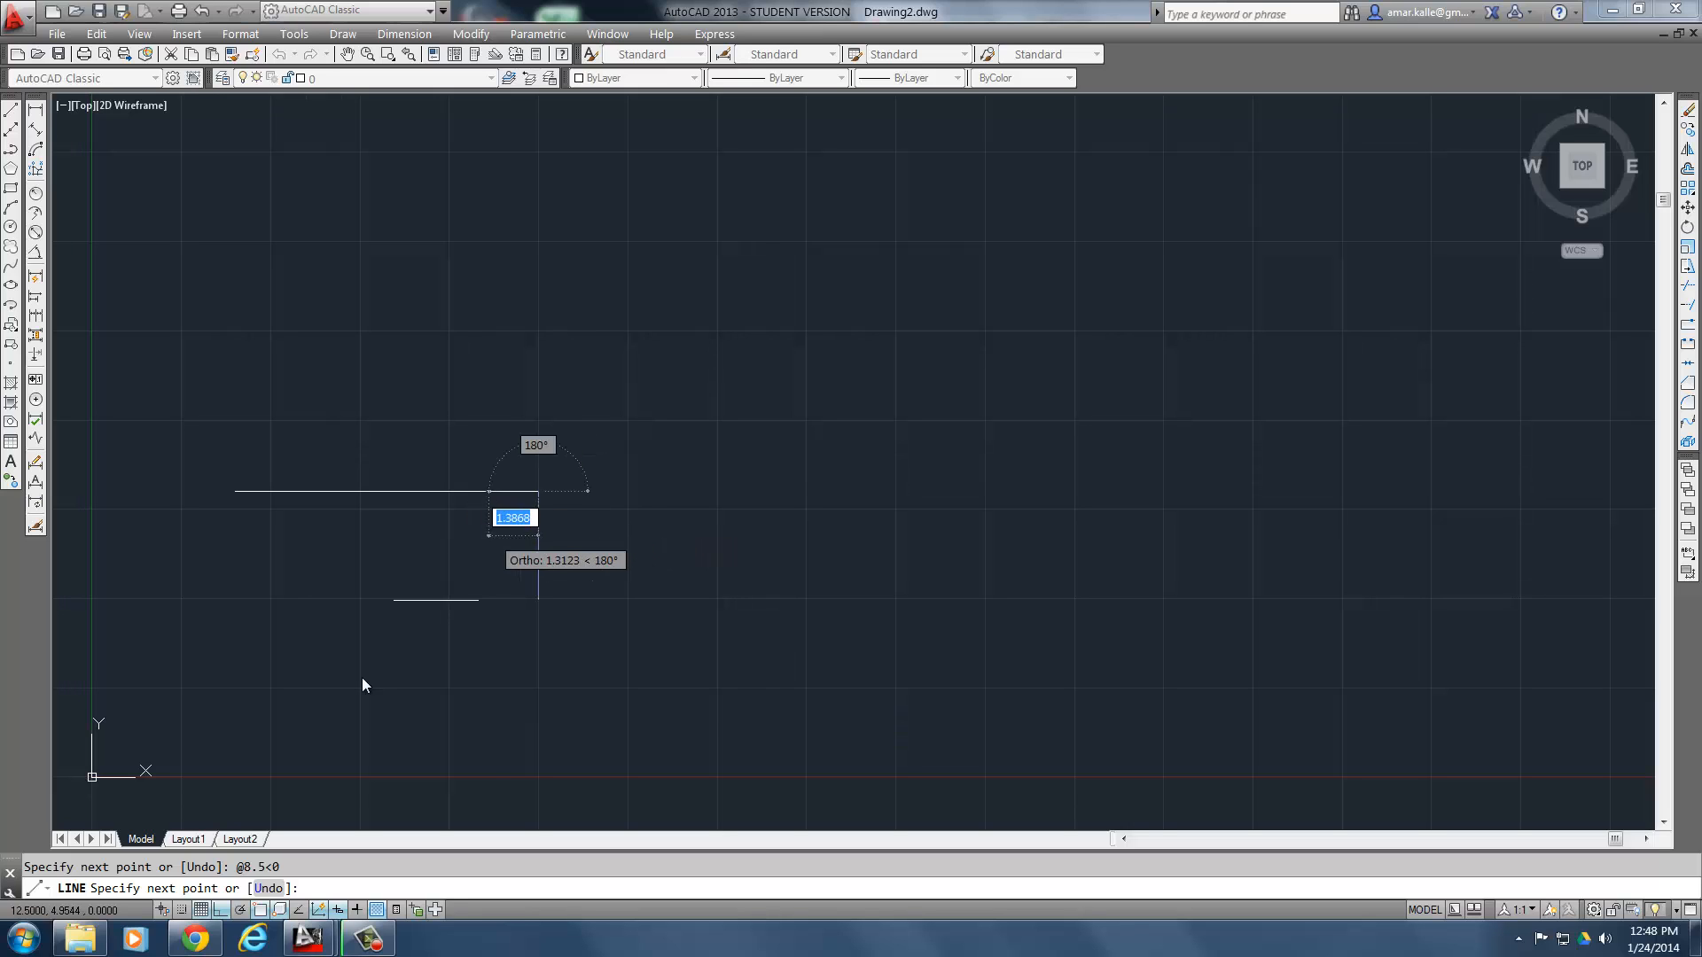
click(197, 939)
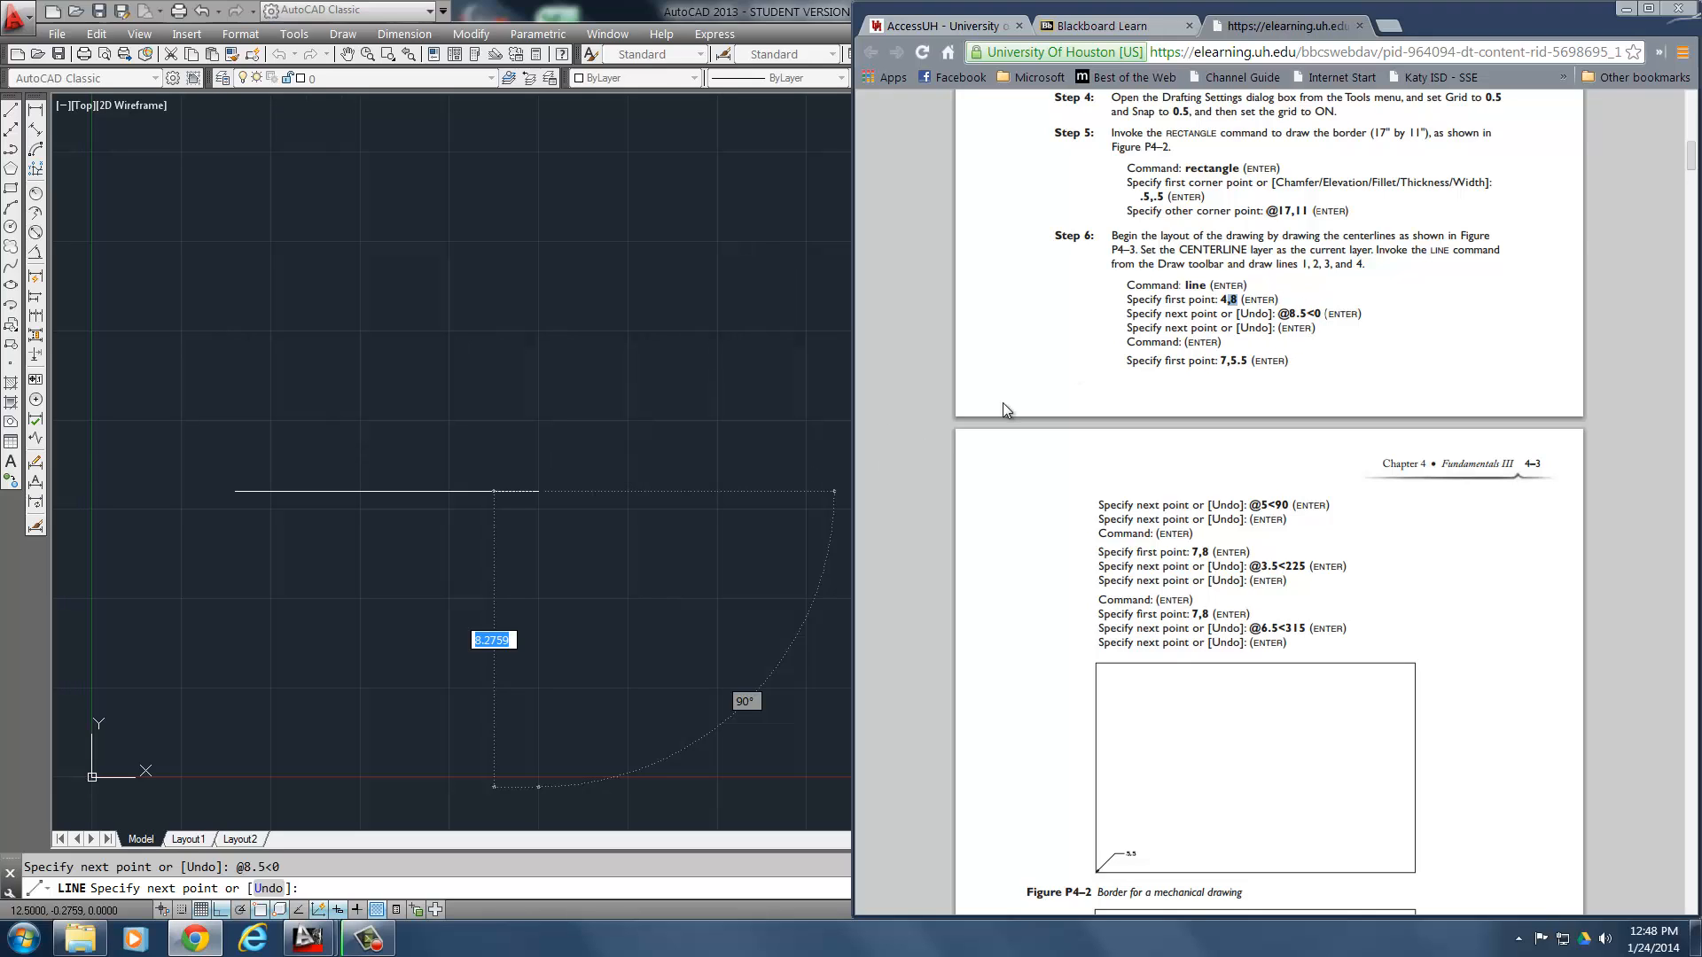
key(alt+Tab)
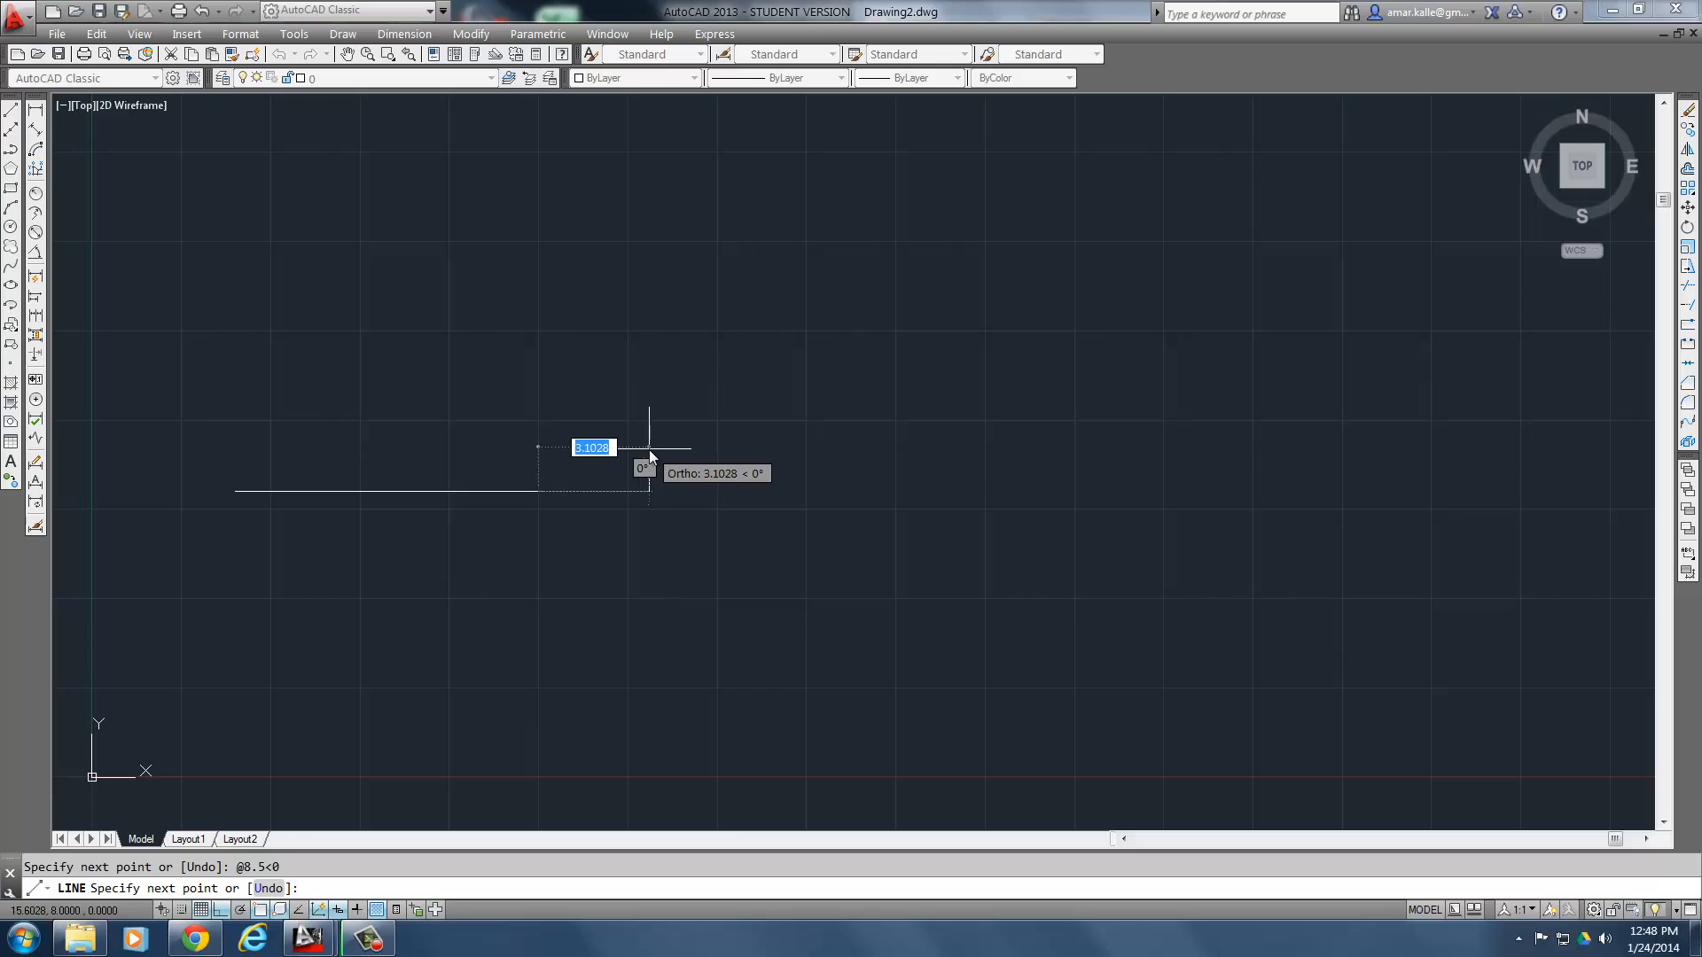
key(Return)
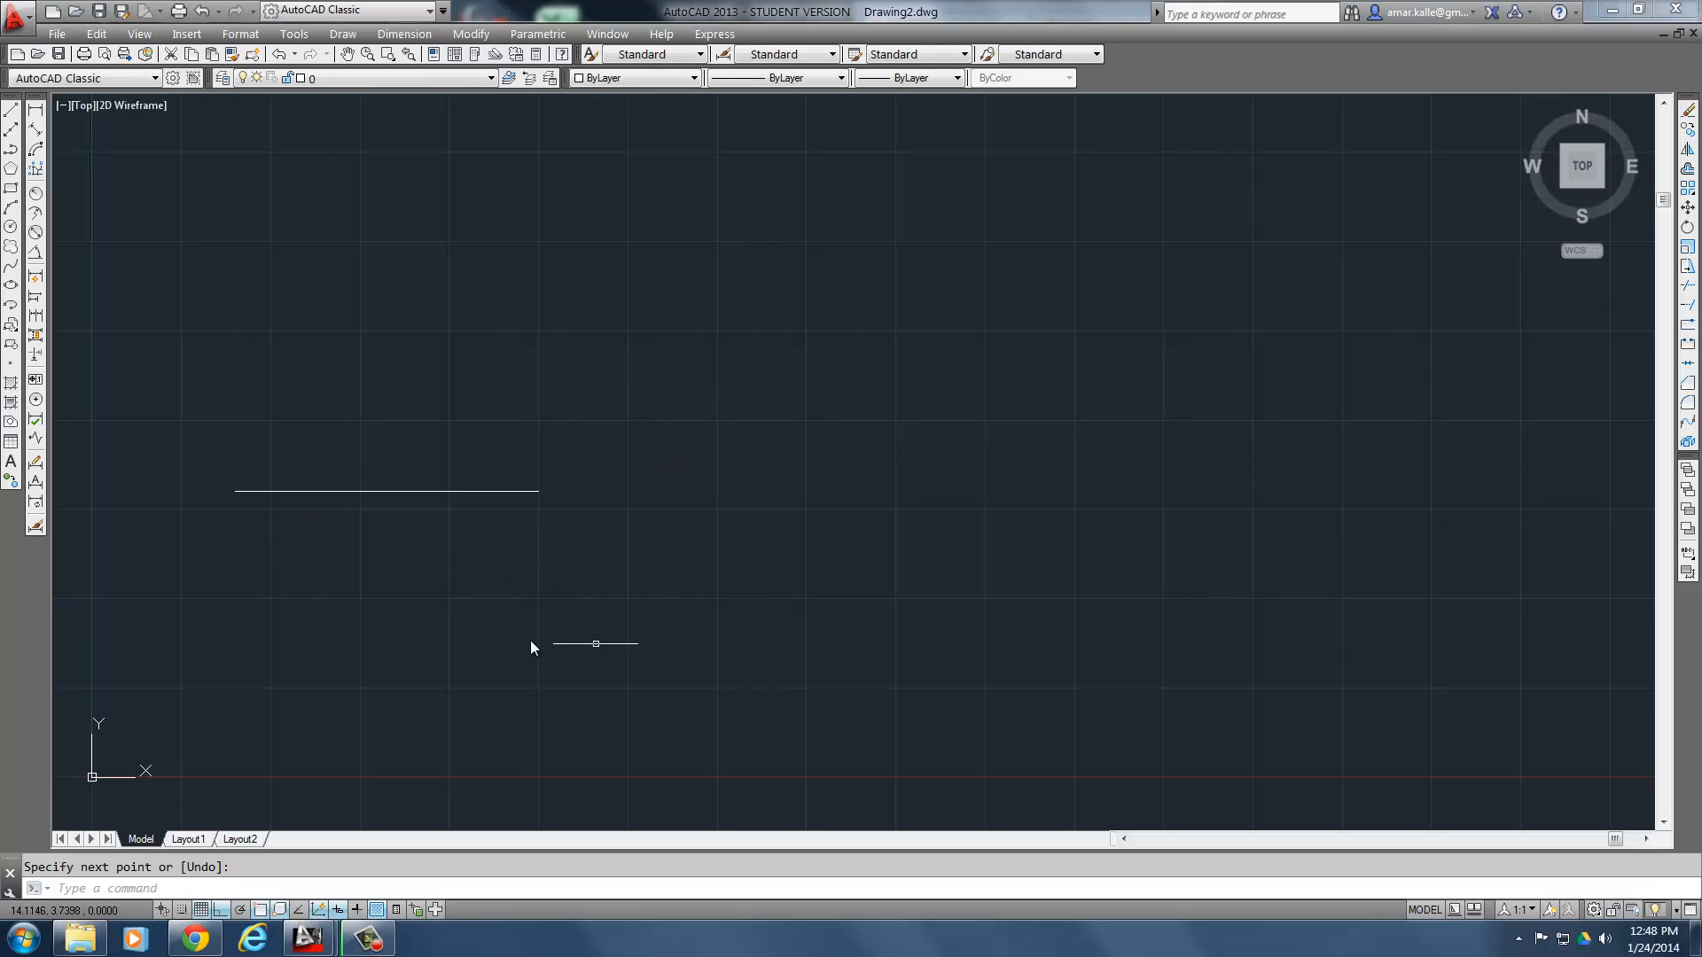
- Look up the second centerline's first point in Step 6 of the exercise and return to AutoCAD
click(195, 939)
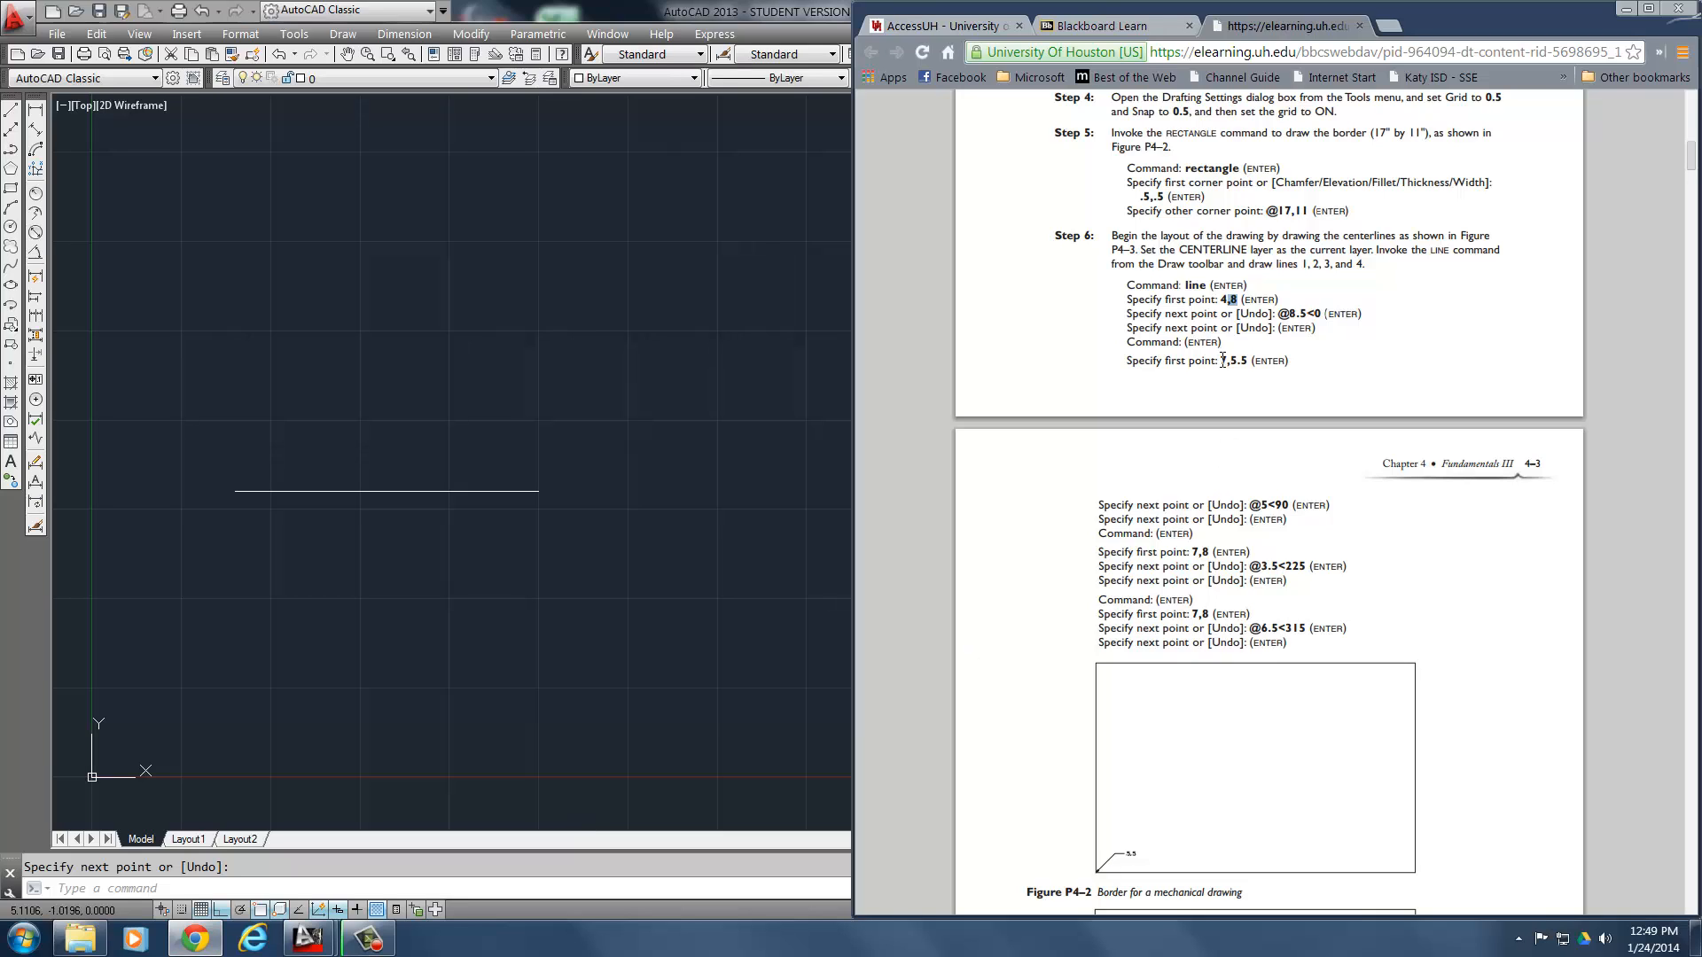
drag(1221, 361, 1257, 367)
click(1252, 381)
click(543, 651)
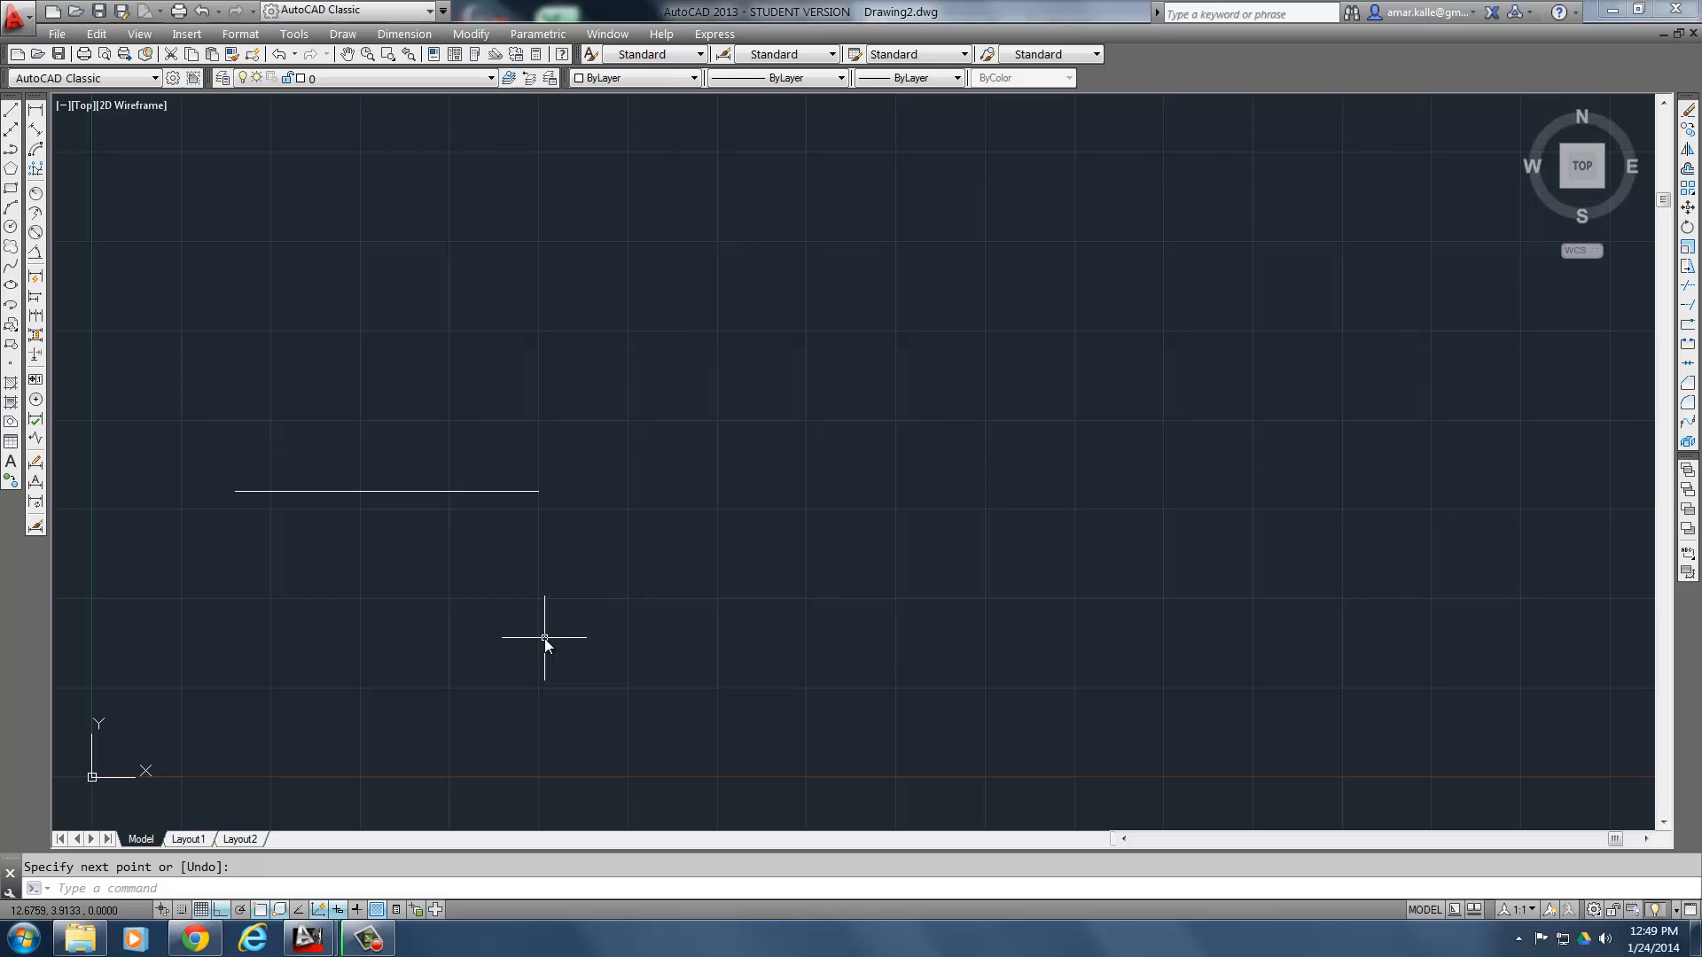
key(Escape)
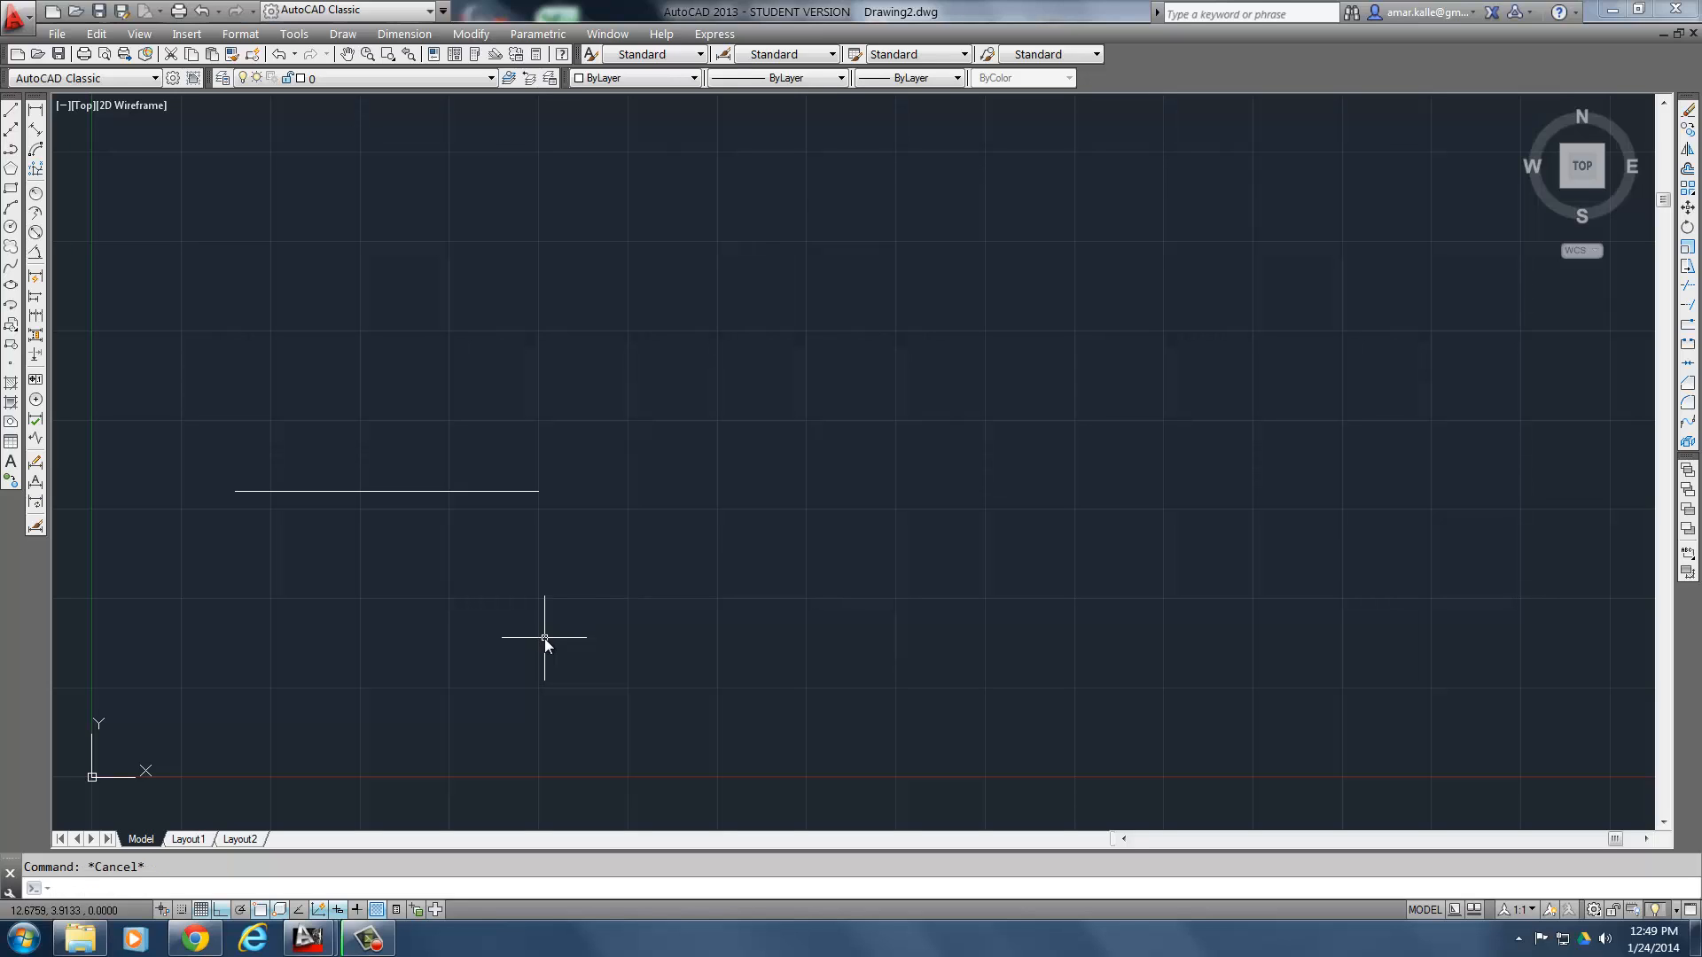
key(Return)
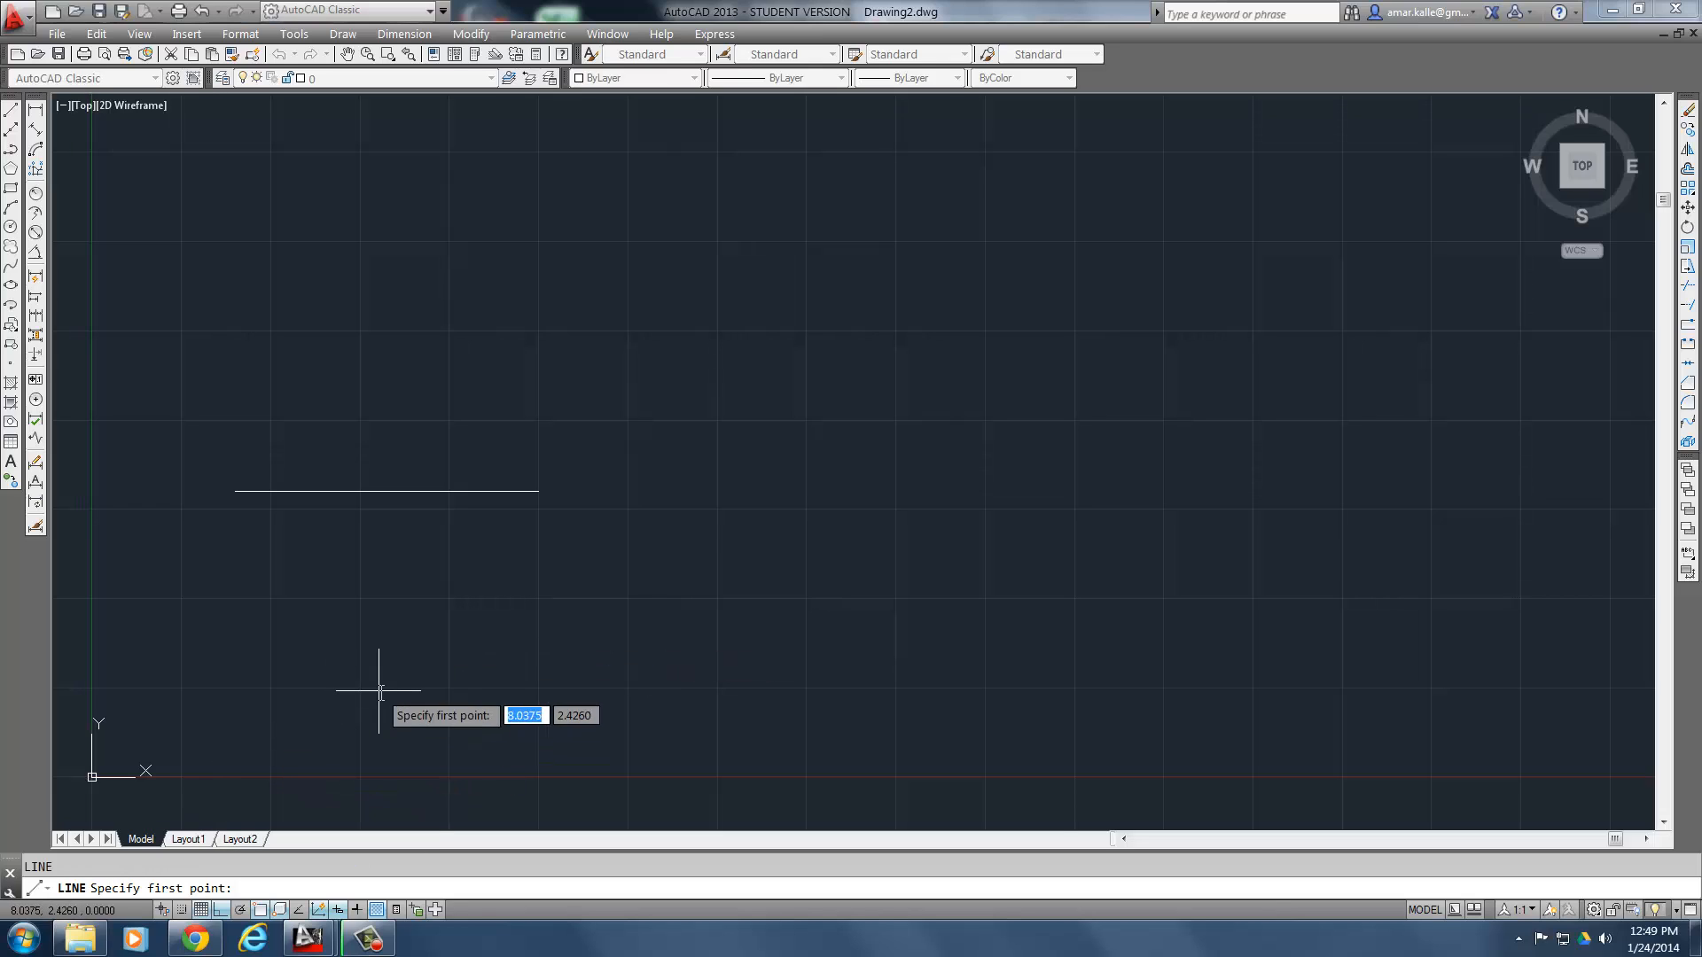
key(Escape)
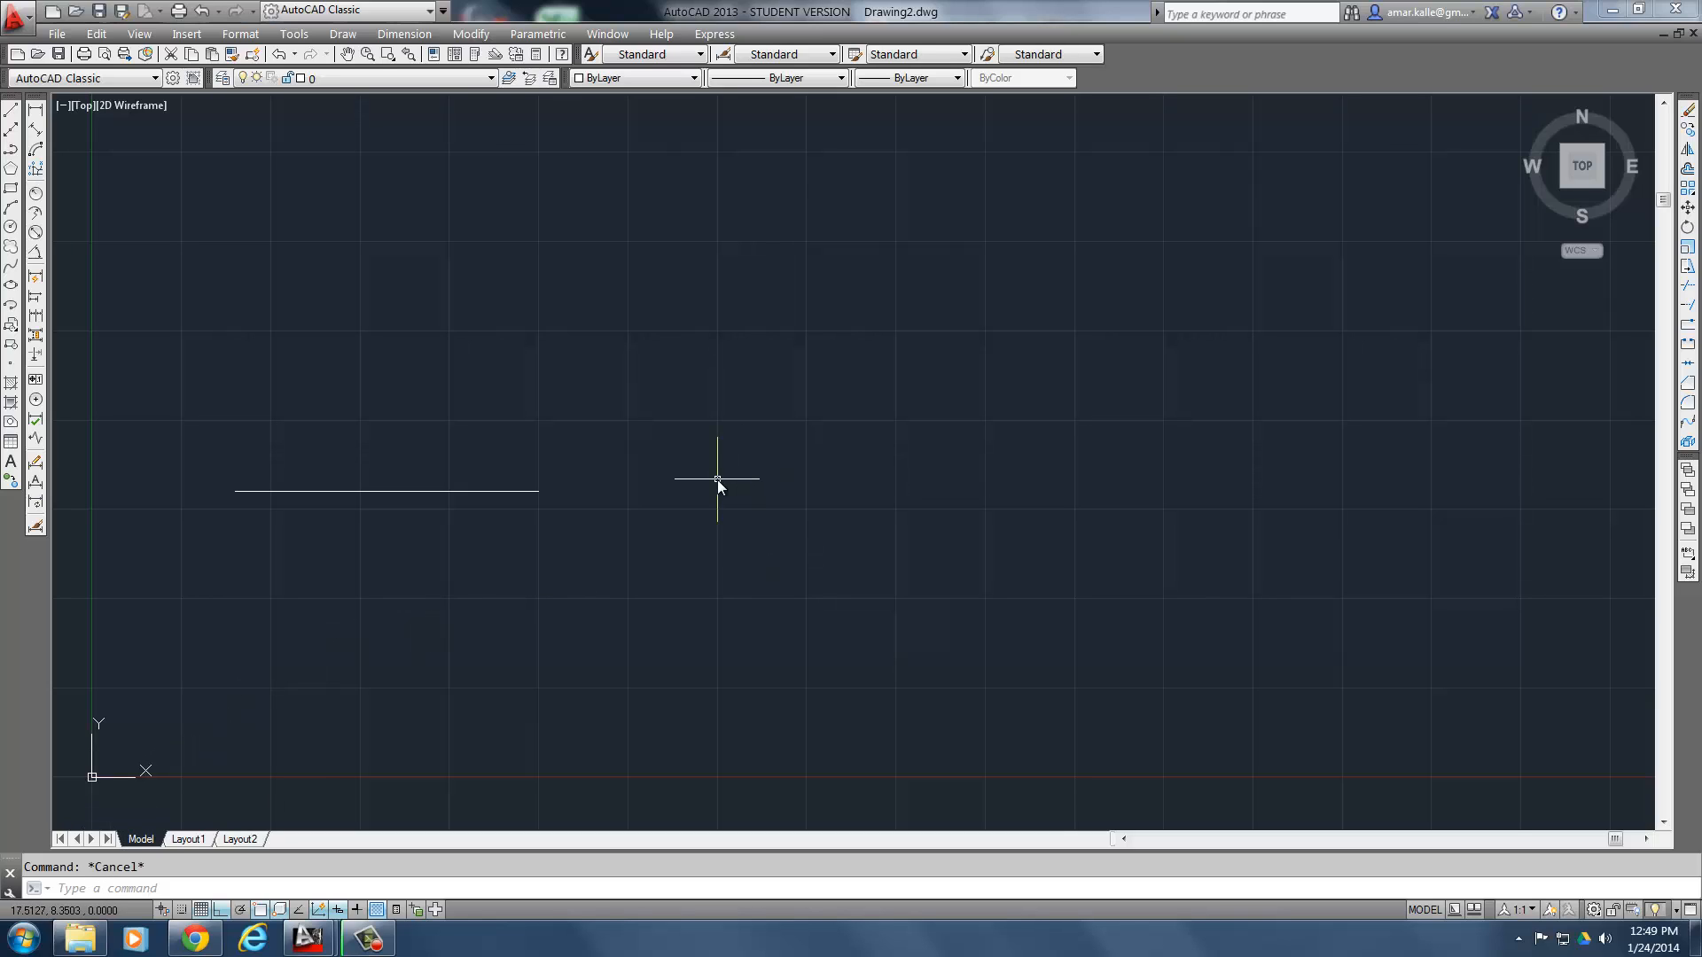
- Repeat the Line command and start the second centerline at point 7,5.5 from the exercise
key(Return)
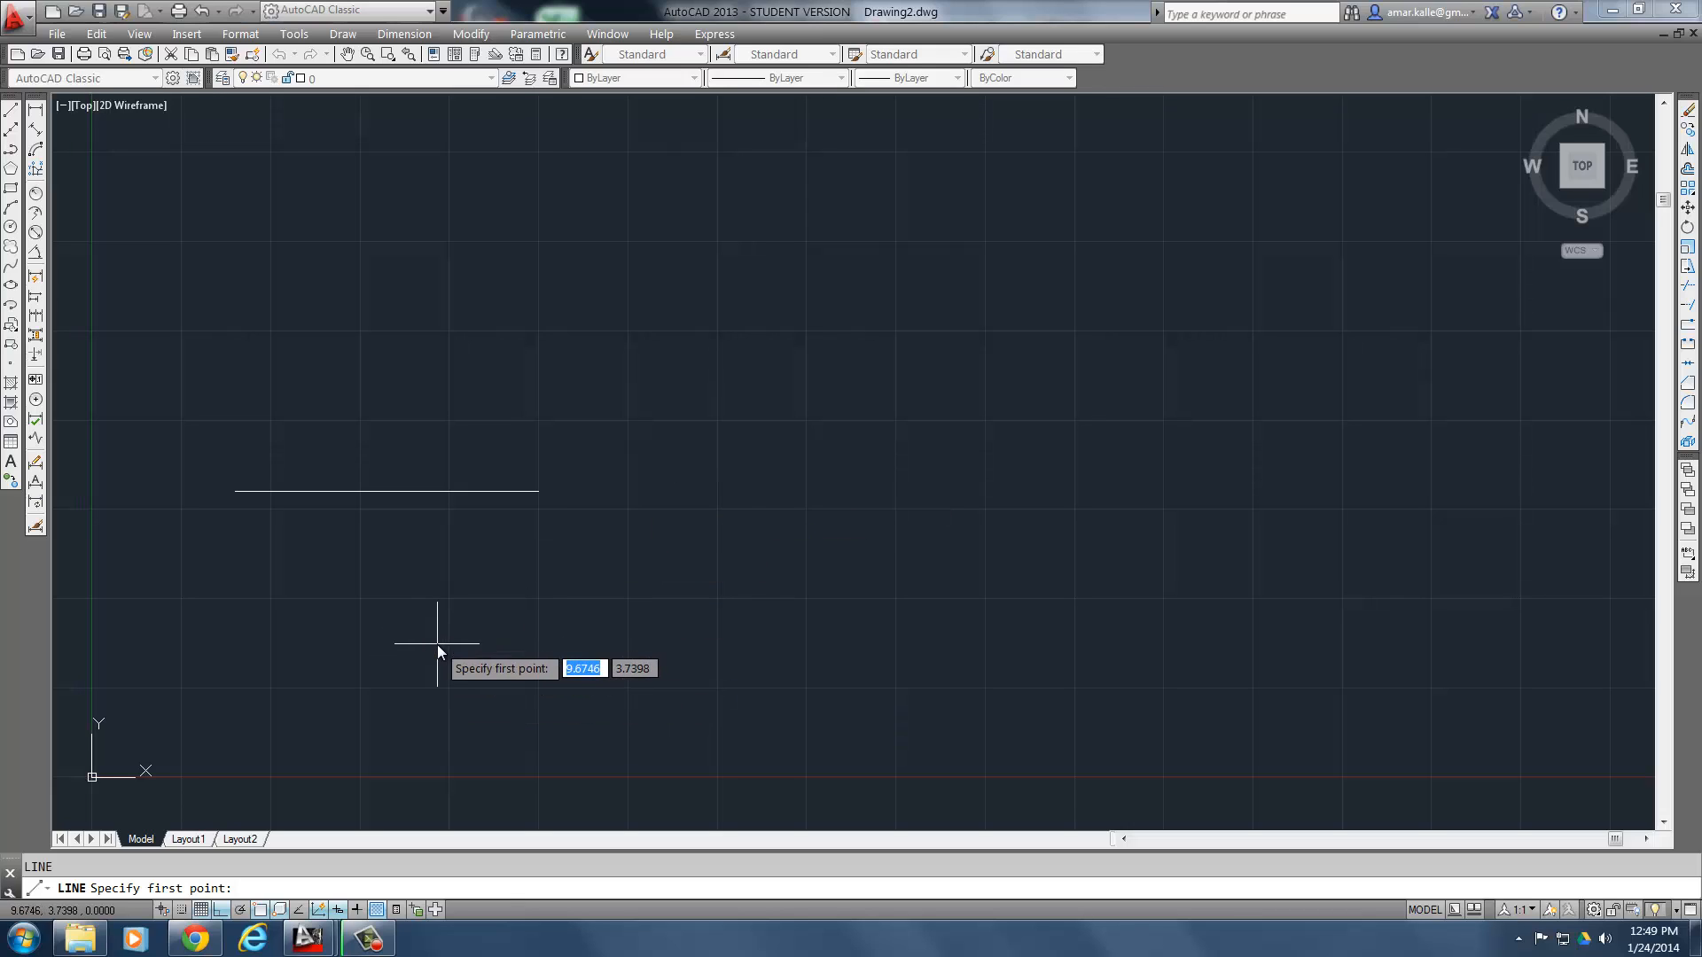
click(195, 937)
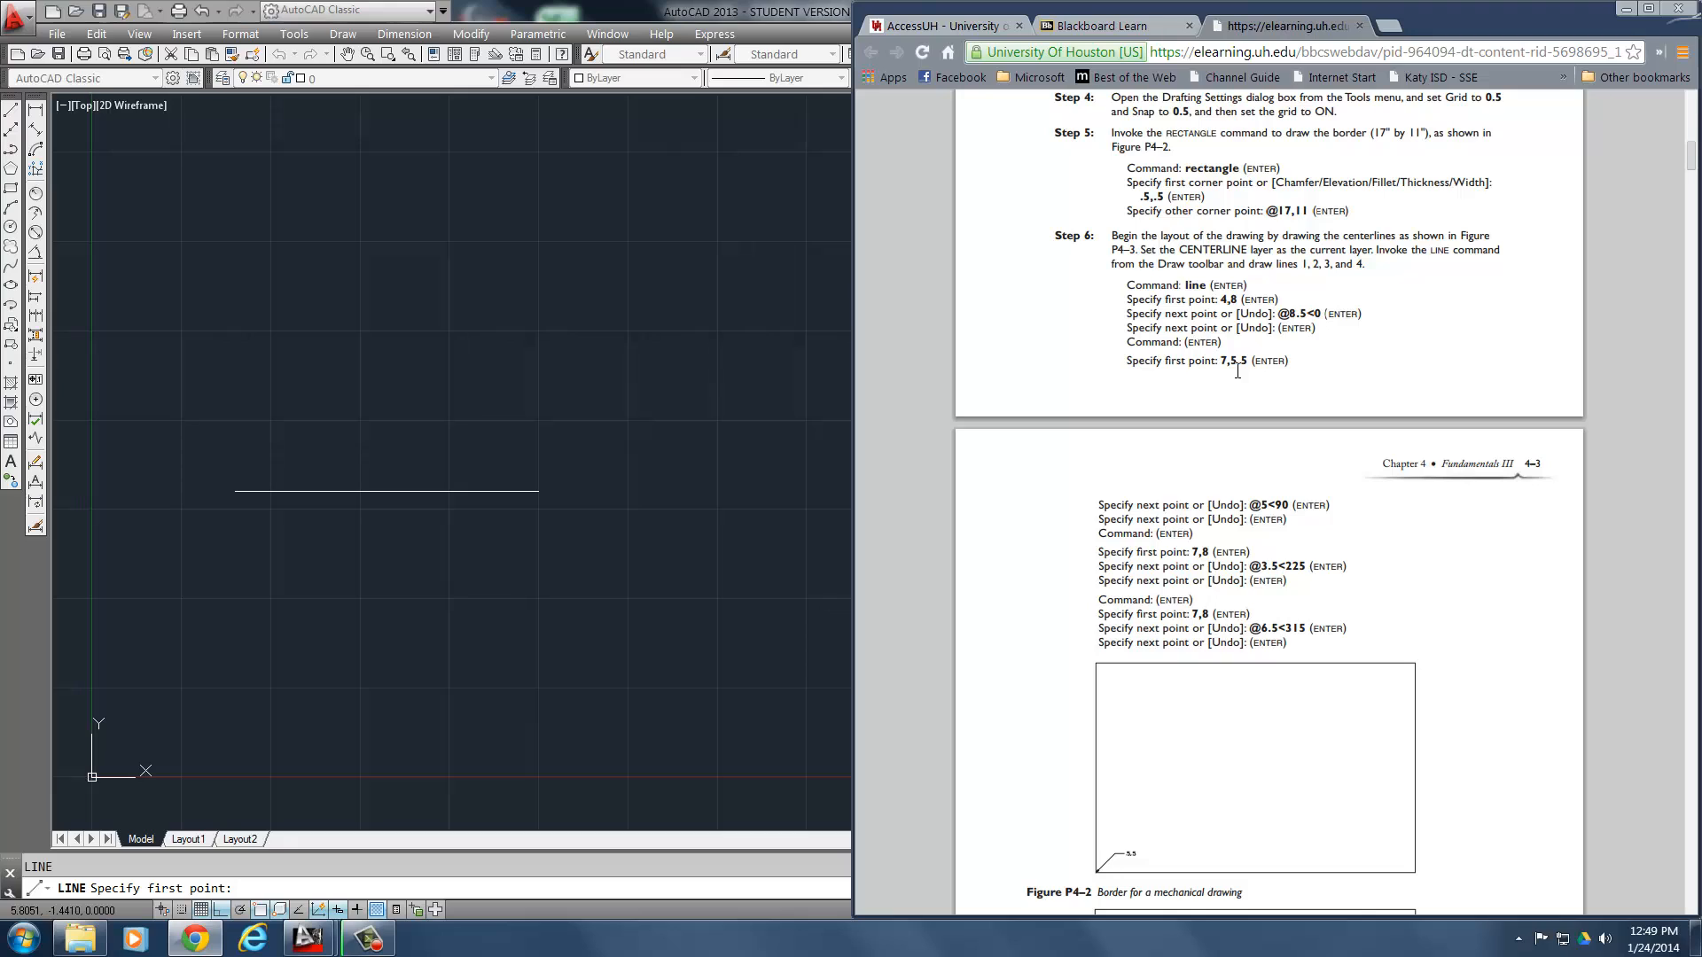
click(491, 651)
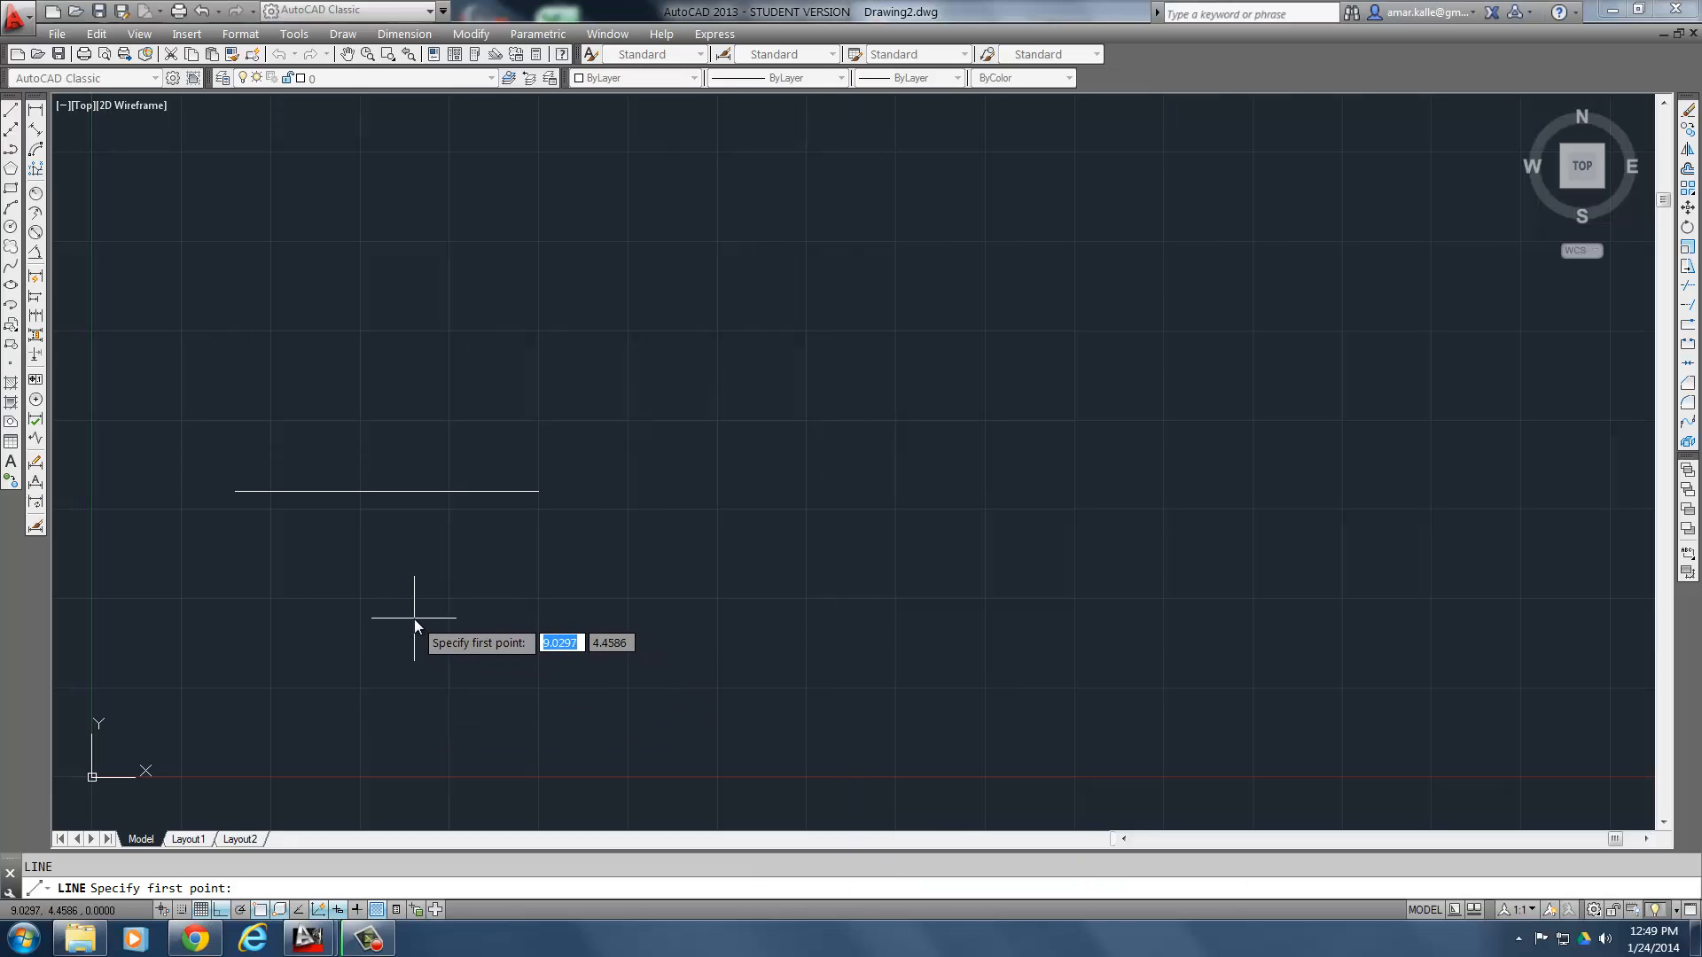
text(7,5.5)
key(Return)
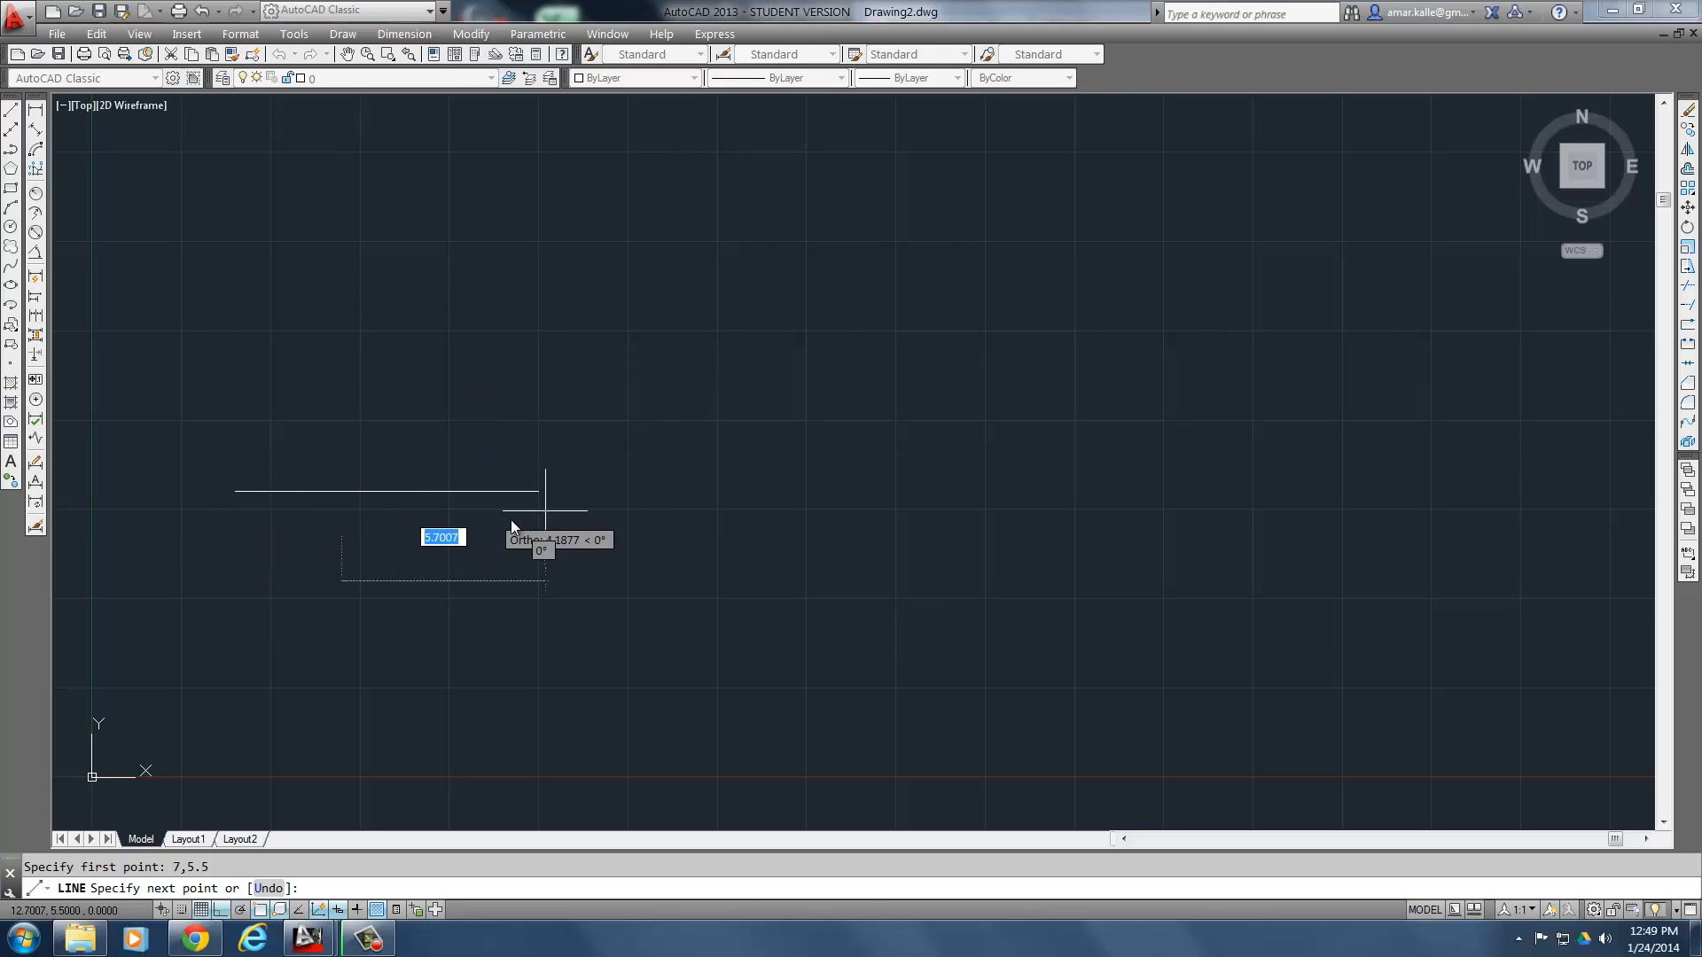
- Switch to the exercise in Chrome and review the completed project drawing in Figure P4-1
click(195, 938)
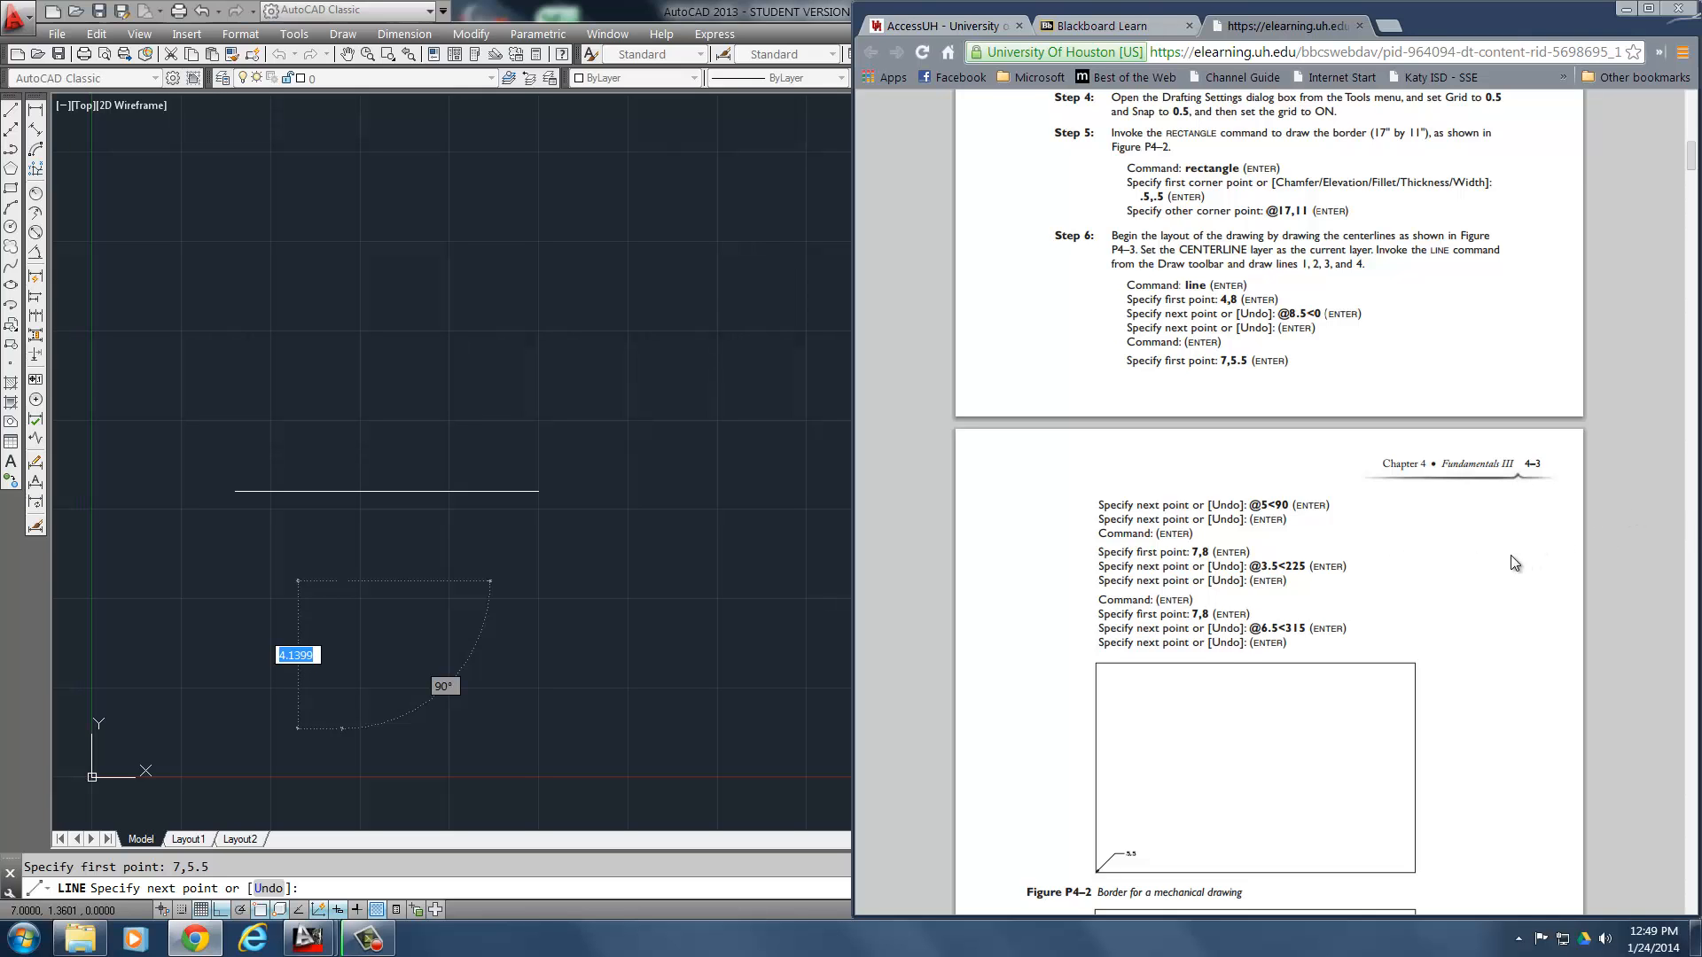
scroll(1505, 565, up, 15)
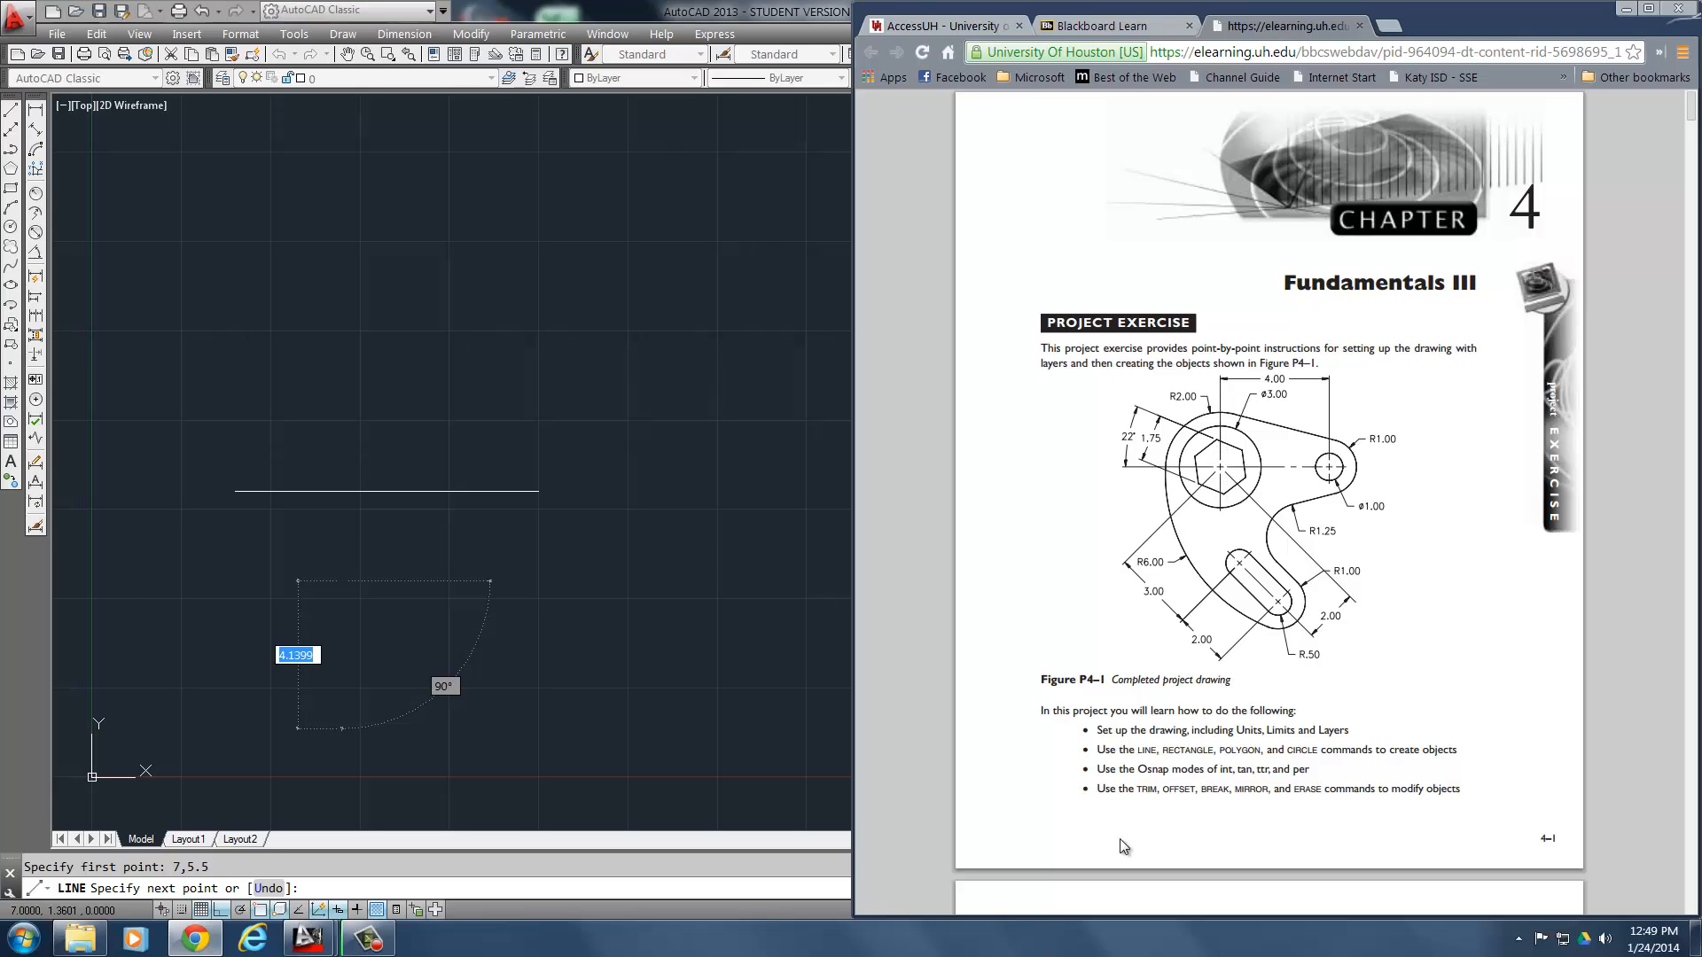
- Review the centerline placement in Figure P4-3 and find the second centerline's next point in the exercise, returning to AutoCAD
scroll(1406, 722, down, 15)
scroll(1407, 729, down, 1)
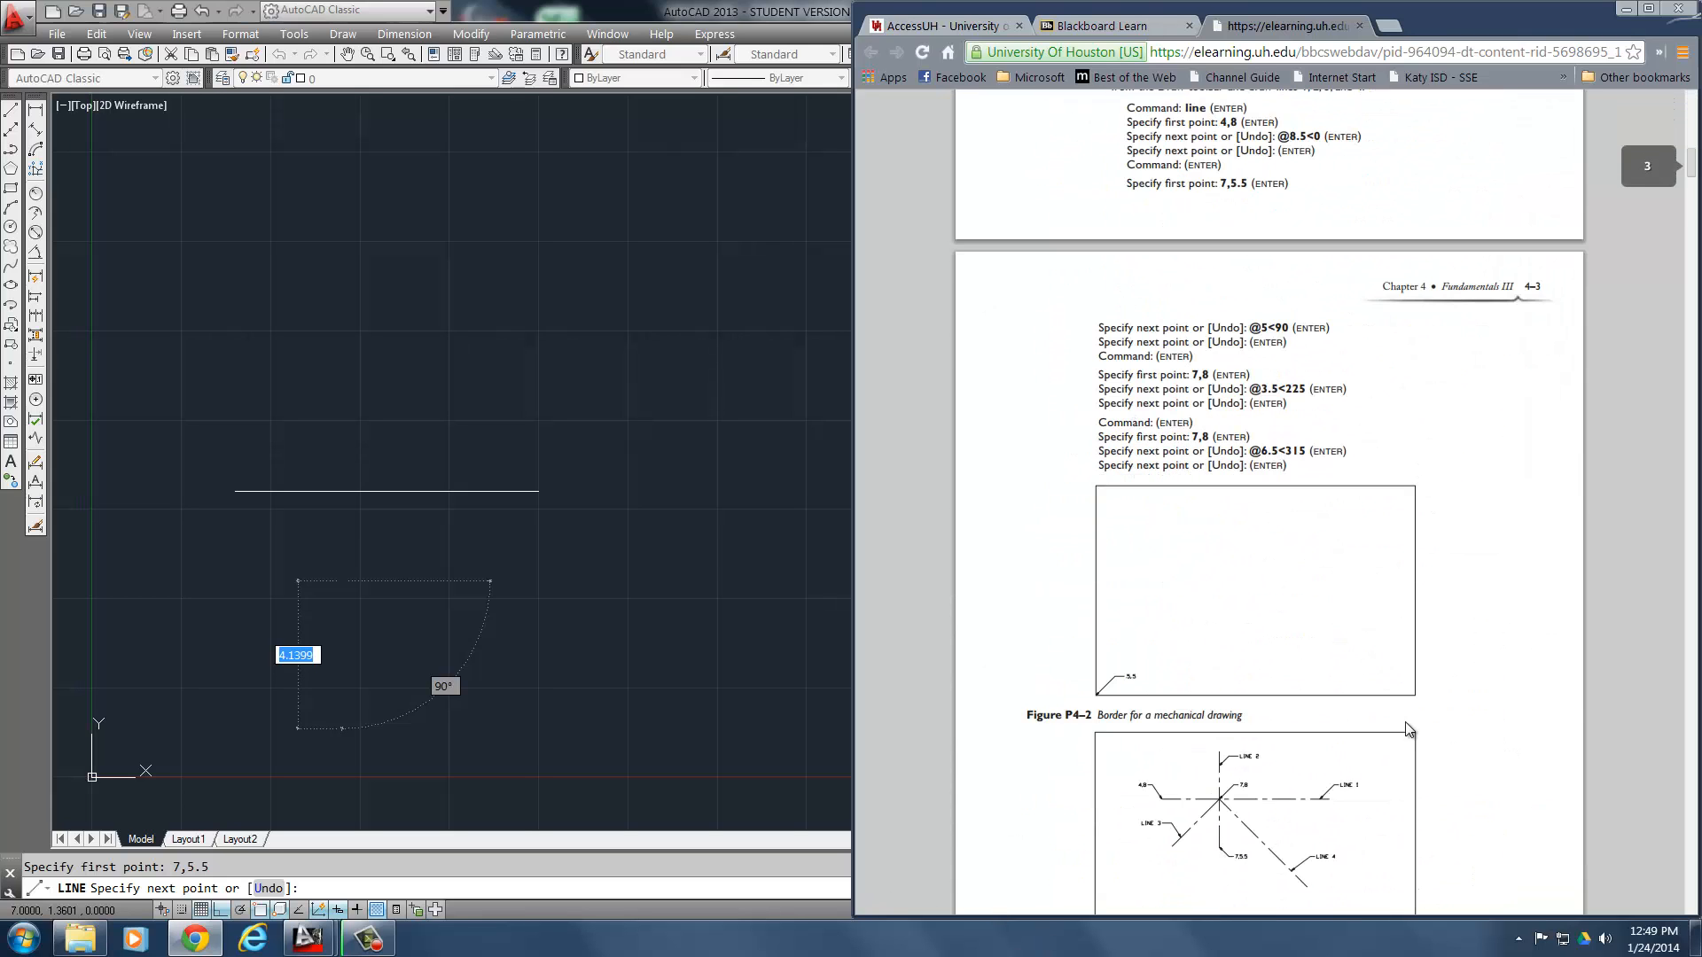
scroll(1246, 794, down, 1)
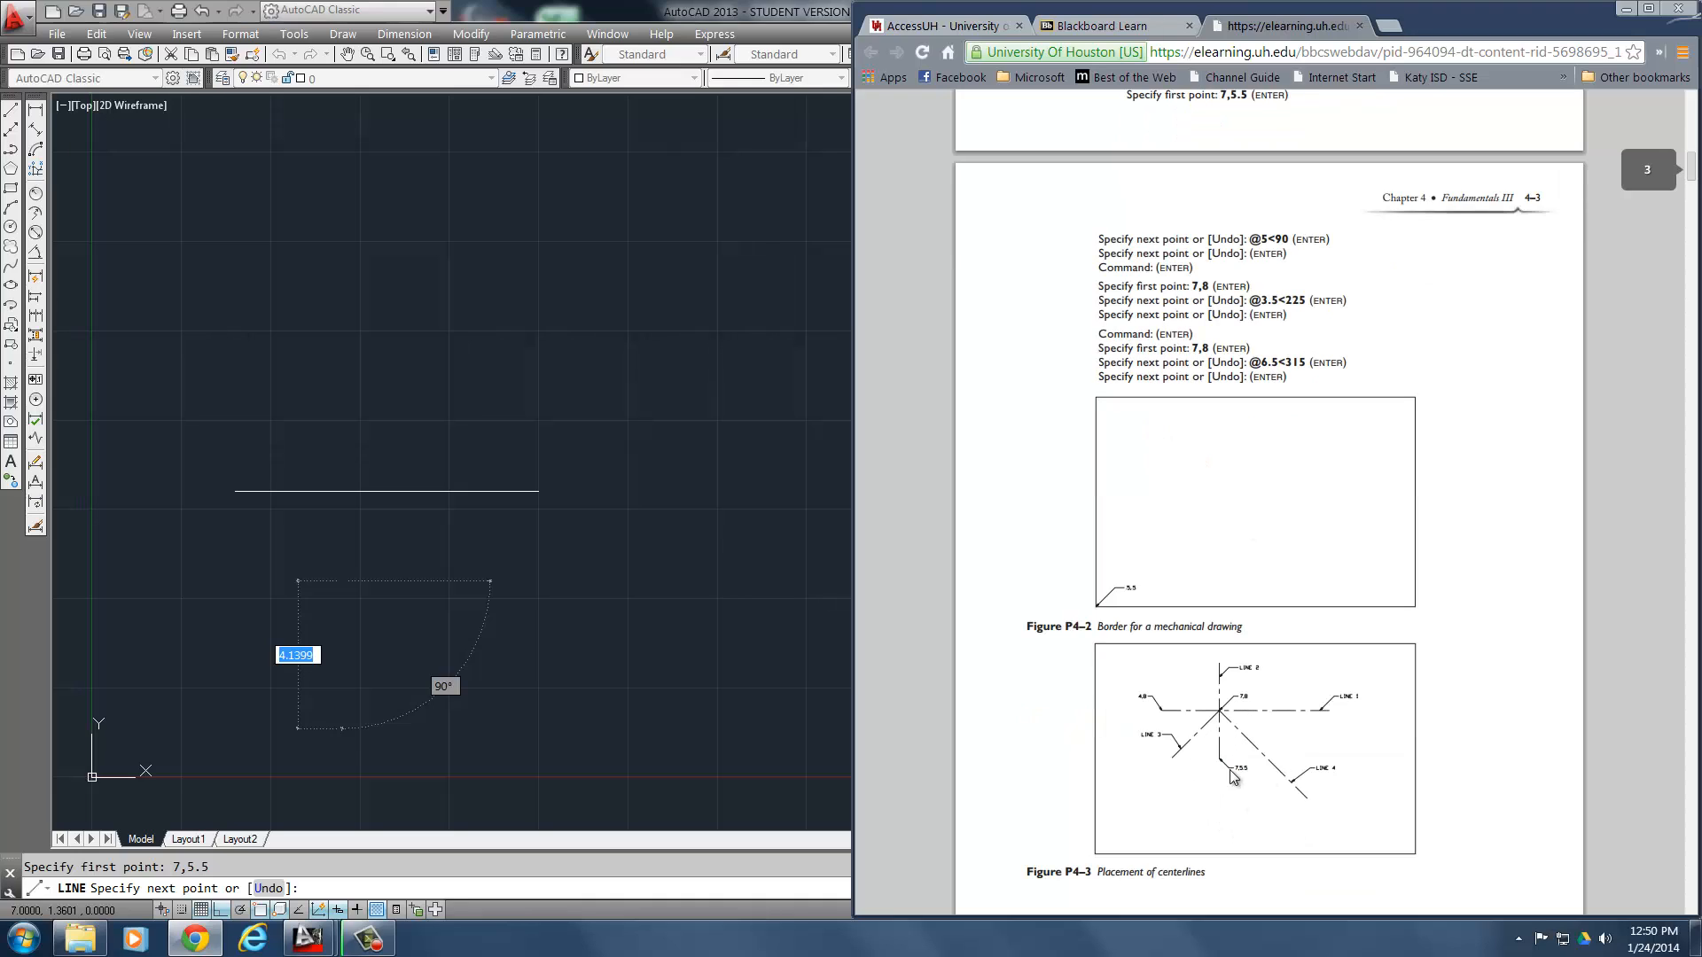
scroll(1277, 355, up, 1)
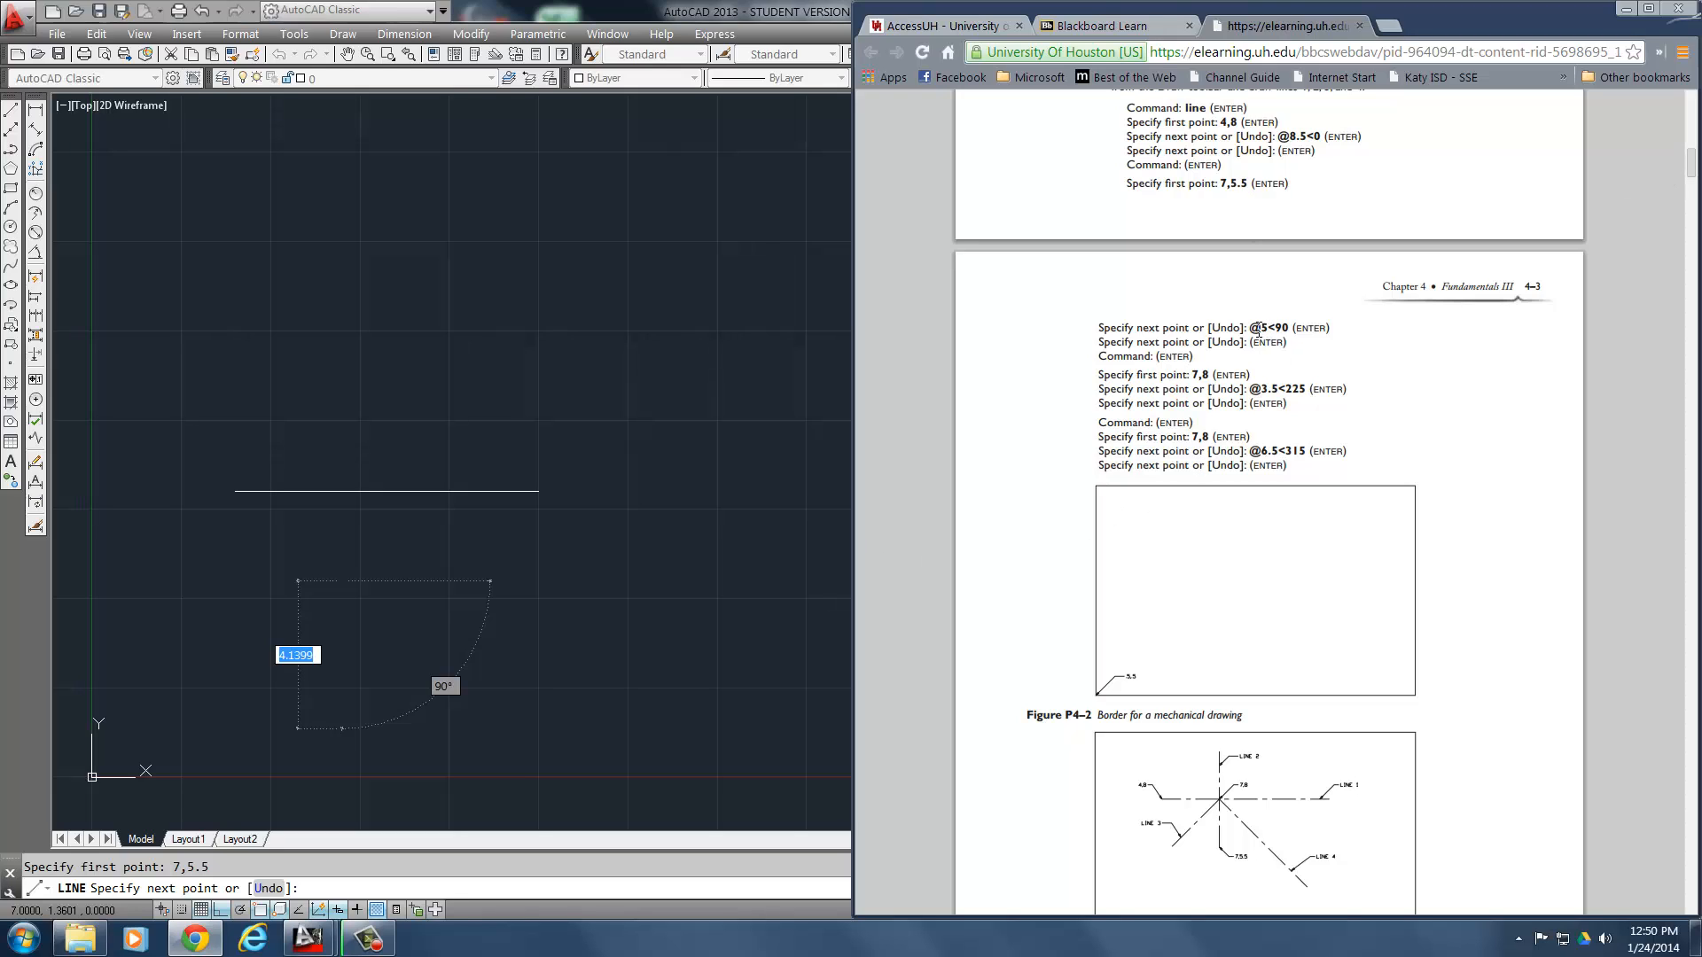
click(718, 582)
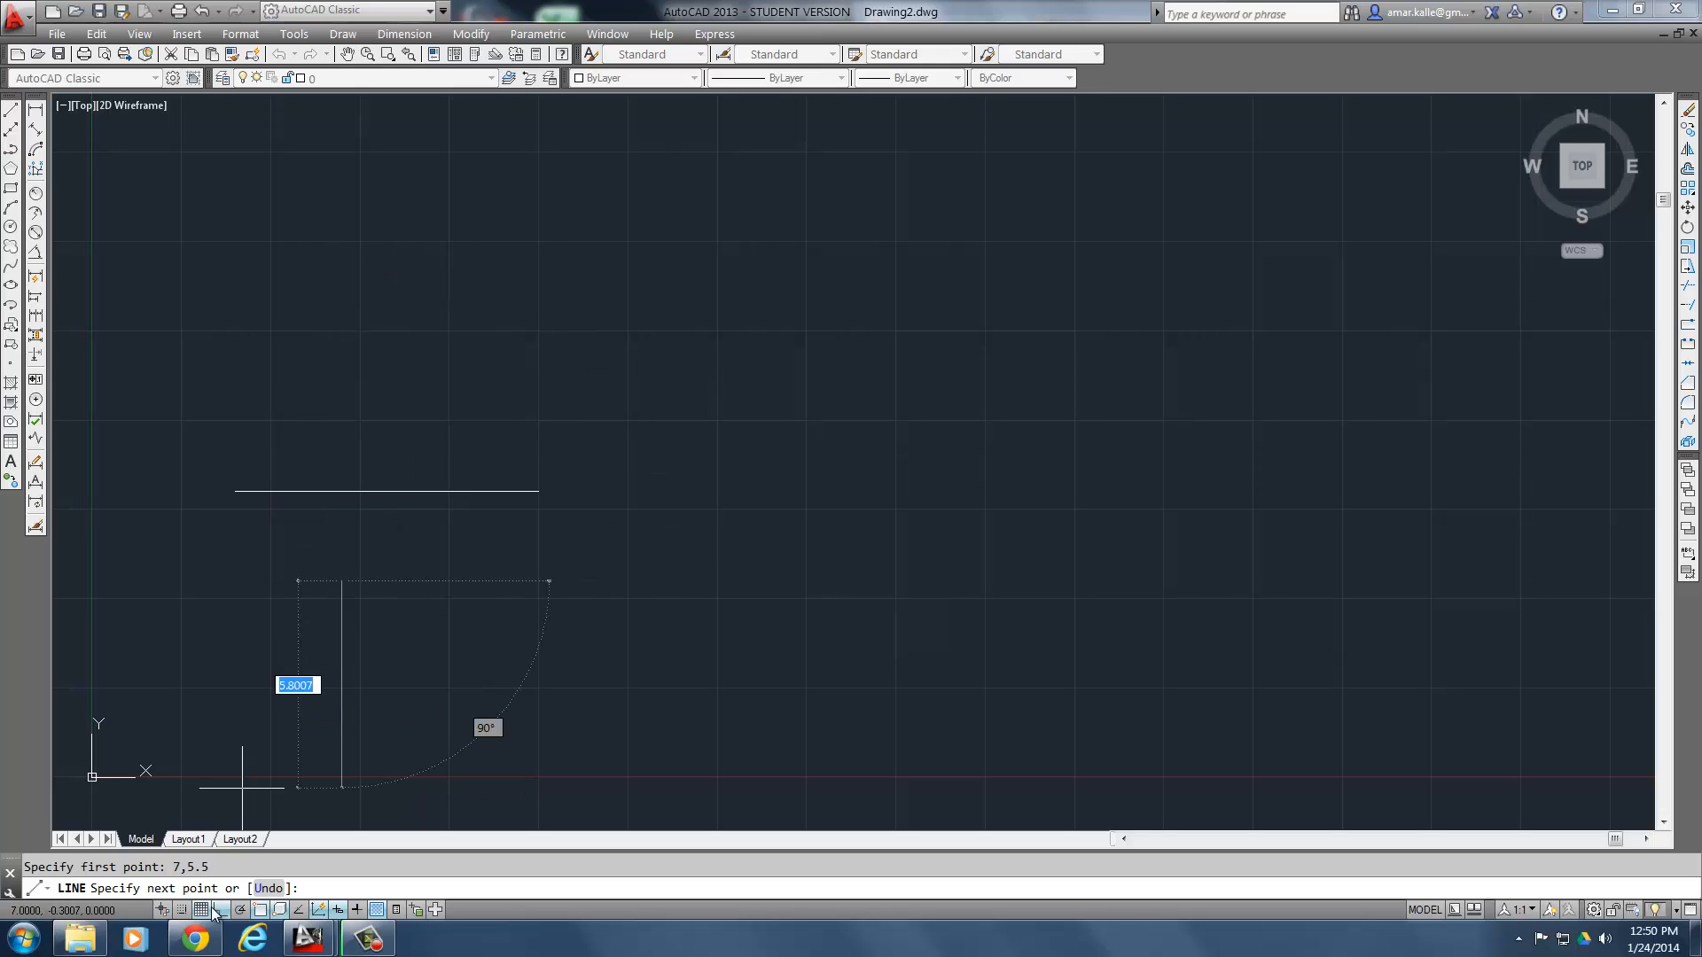
- Recheck the next point in the exercise and draw the vertical centerline 5 units upward from 7,5.5 with Ortho, ending the line
click(196, 941)
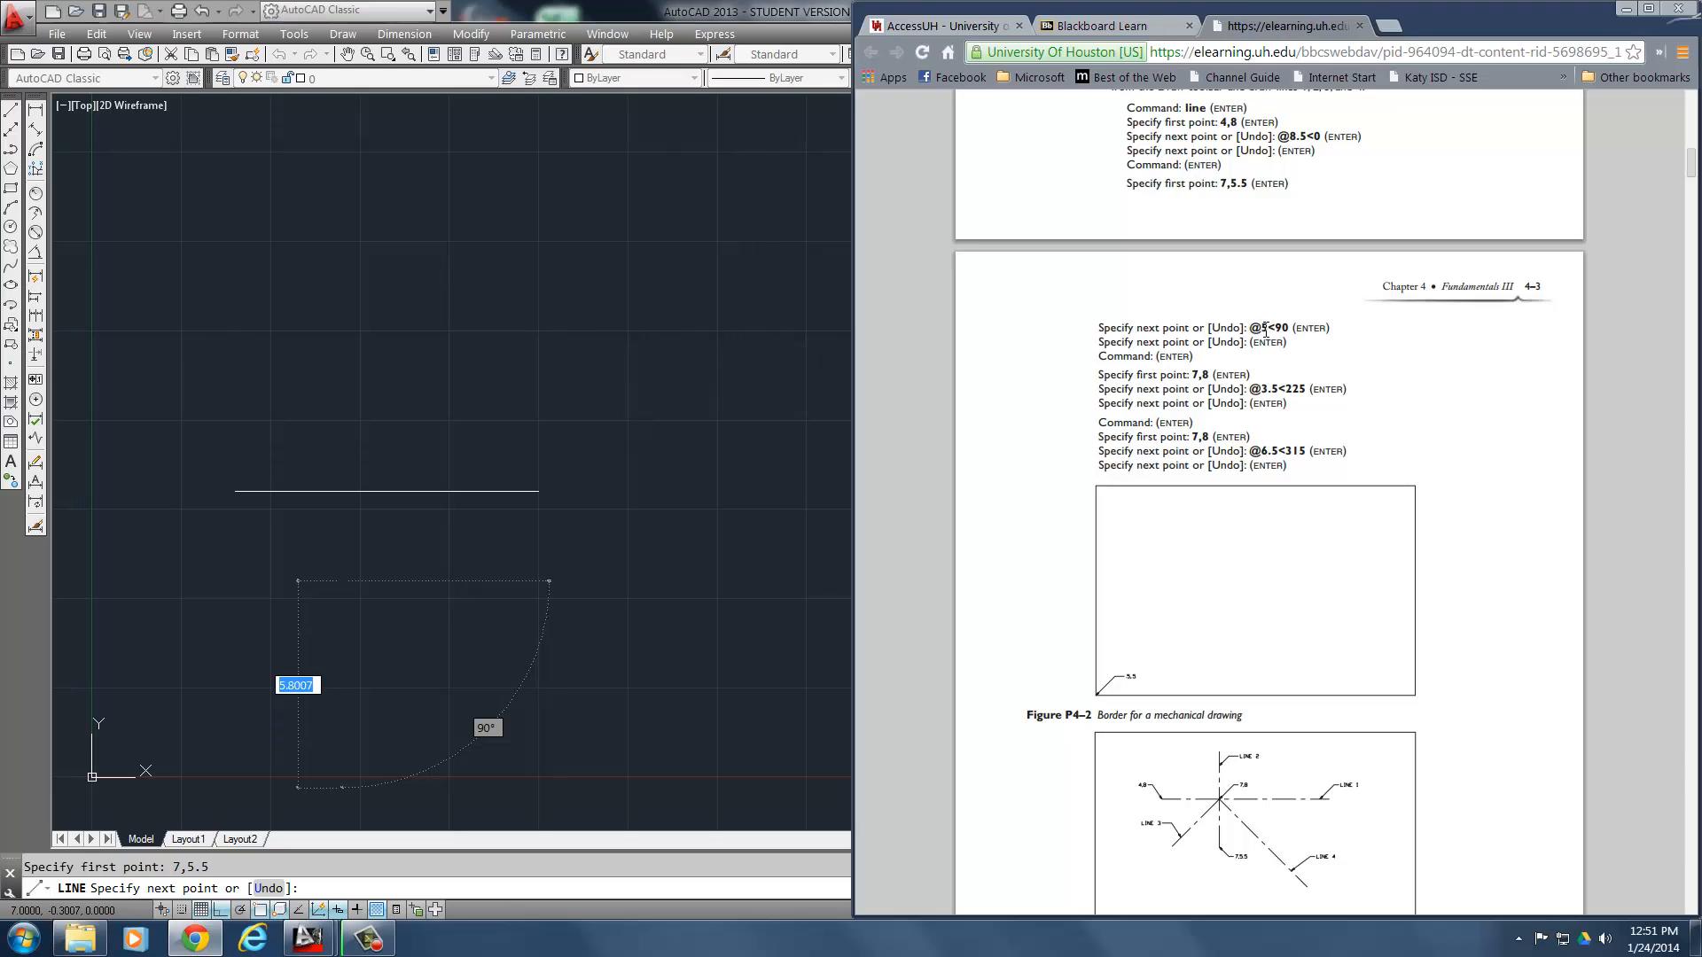
drag(1251, 328, 1273, 329)
key(alt+Tab)
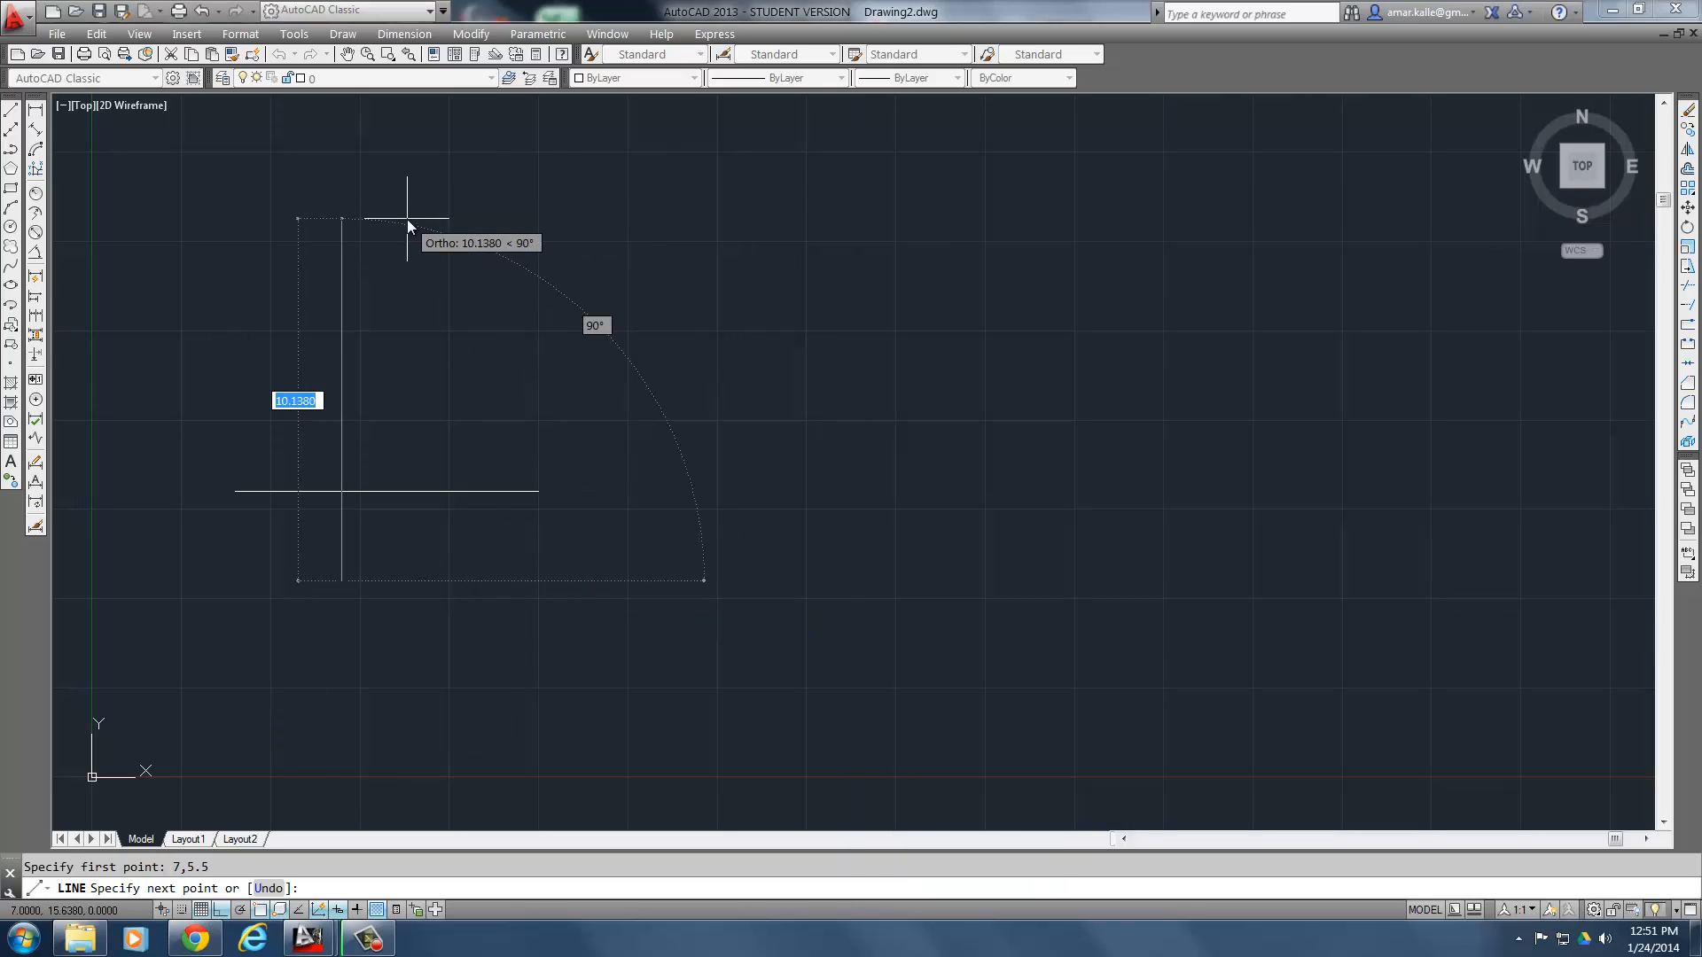
text(5)
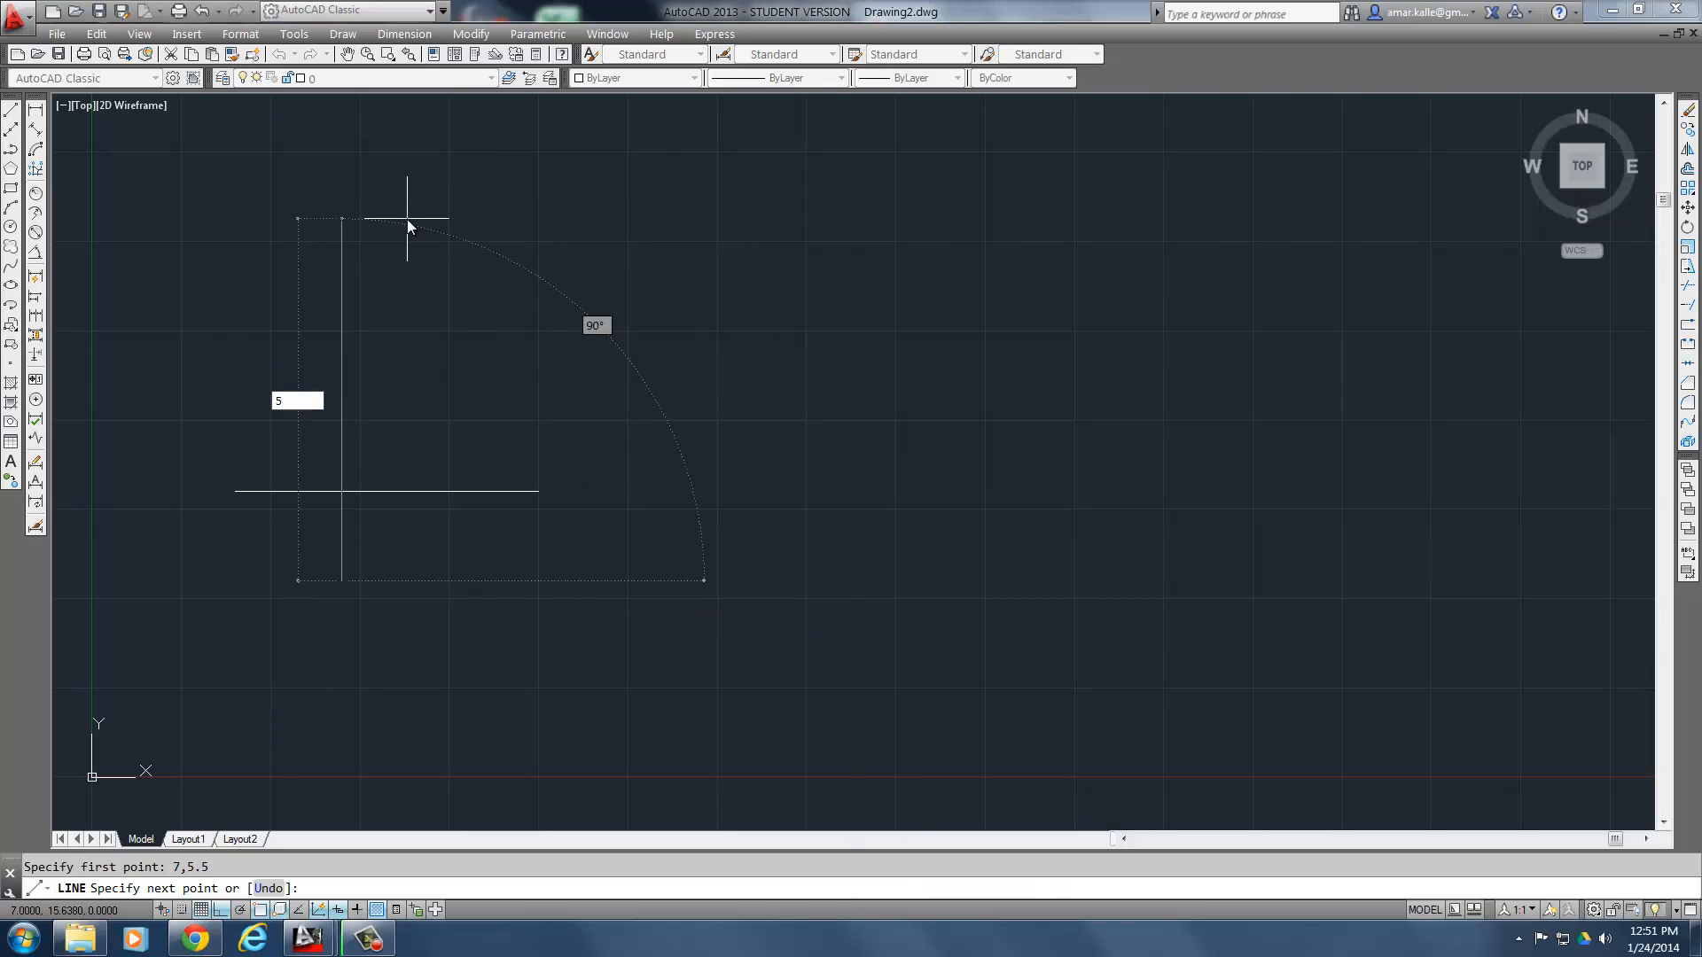
key(Return)
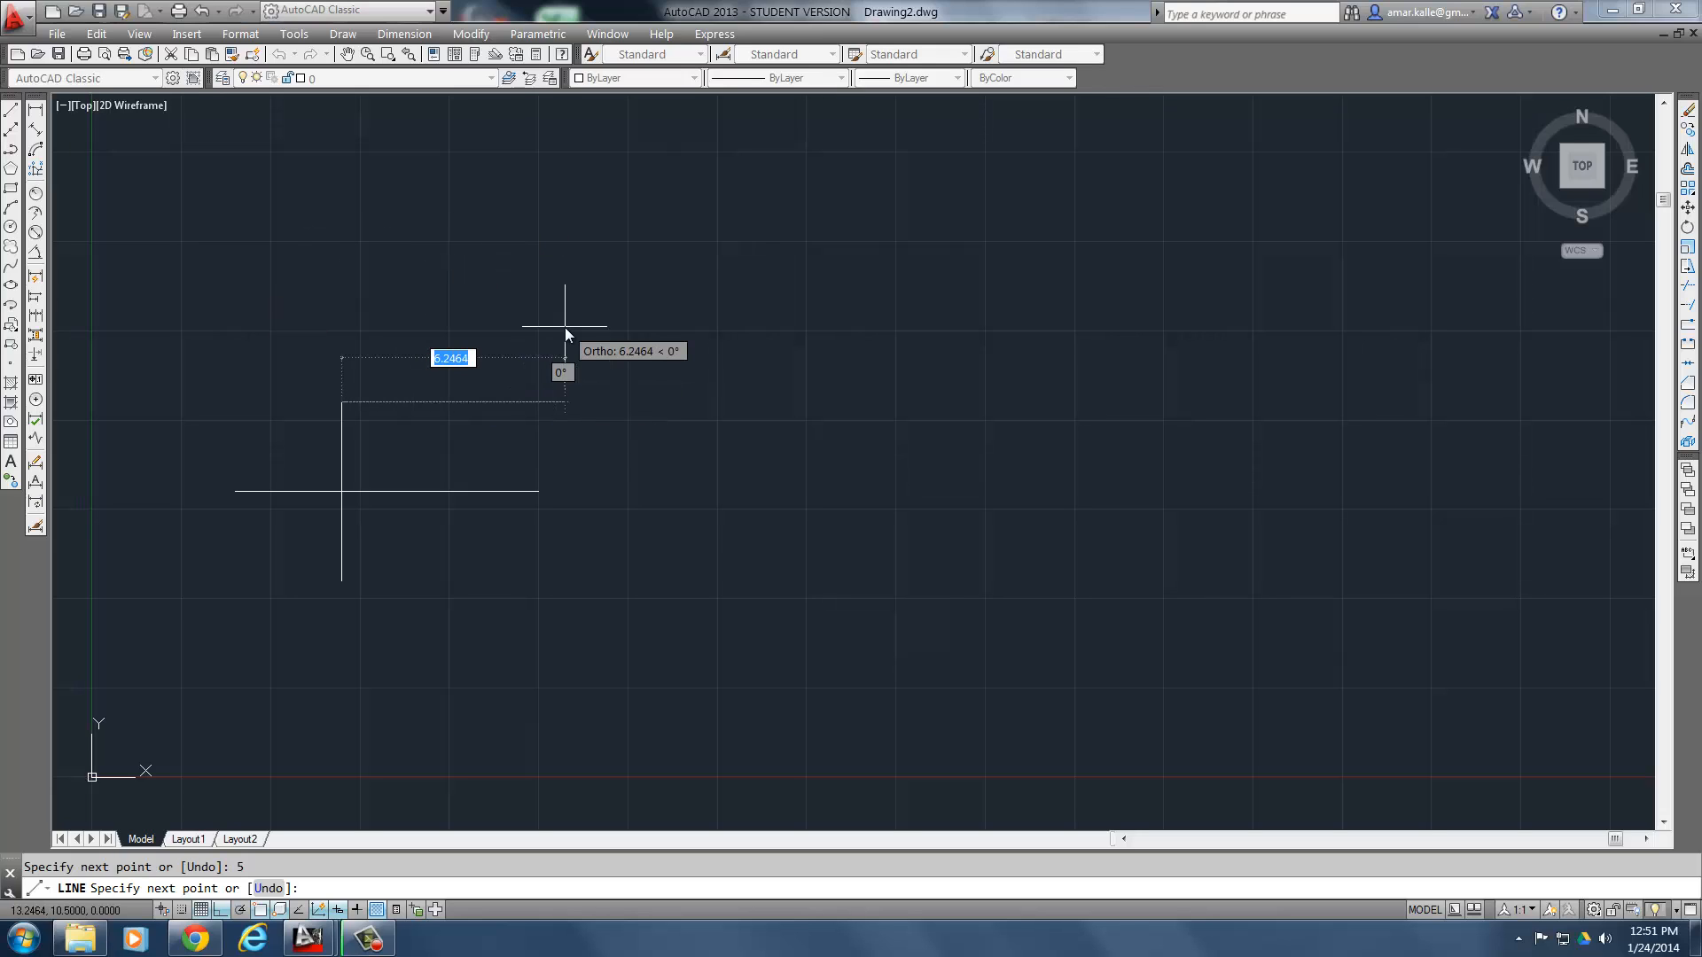
key(Return)
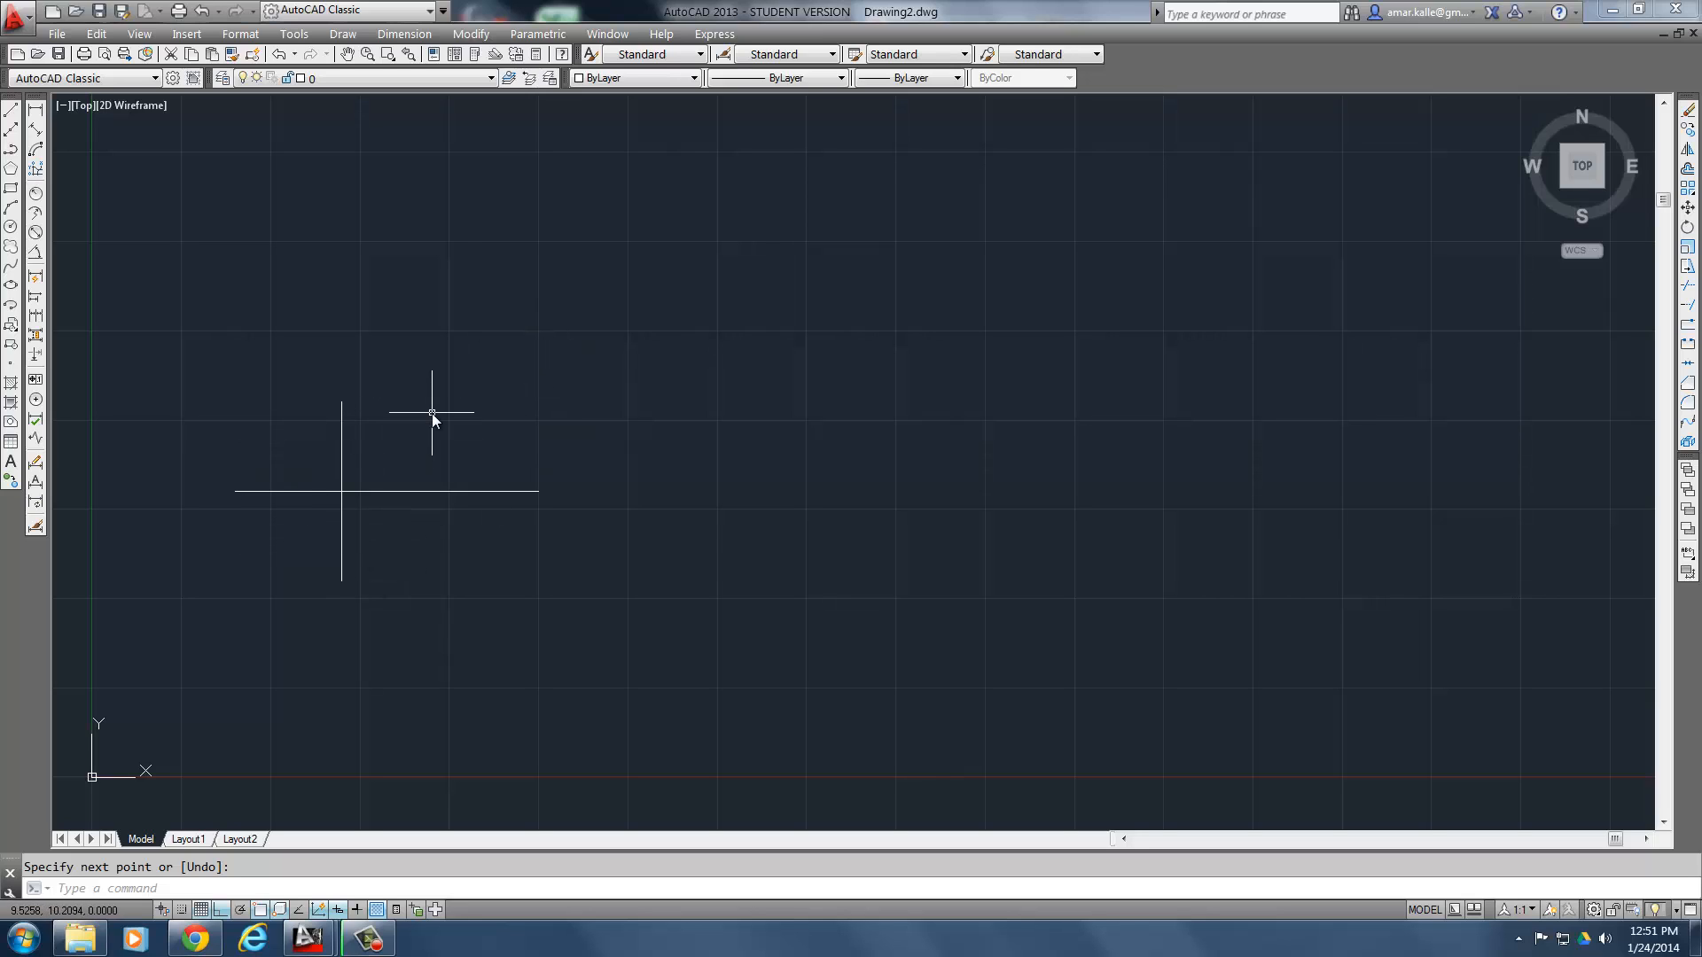
click(236, 39)
click(252, 57)
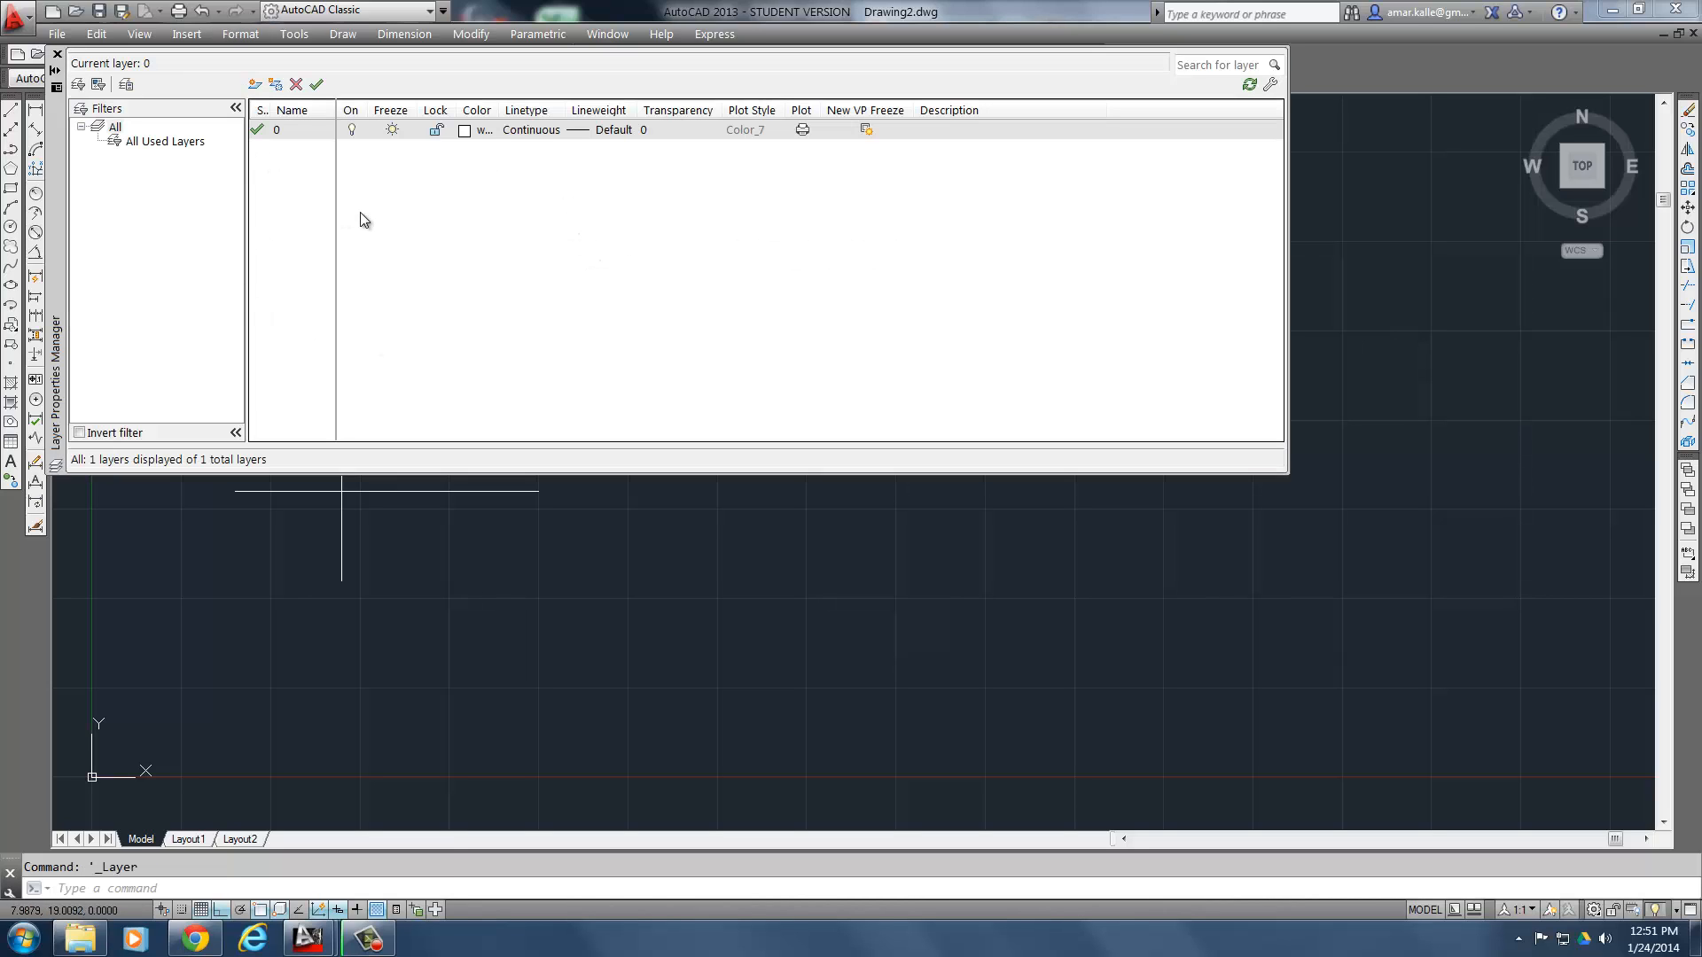
click(57, 55)
- Switch the workspace to Drafting & Annotation and back to AutoCAD Classic, closing the extra floating toolbar
click(346, 12)
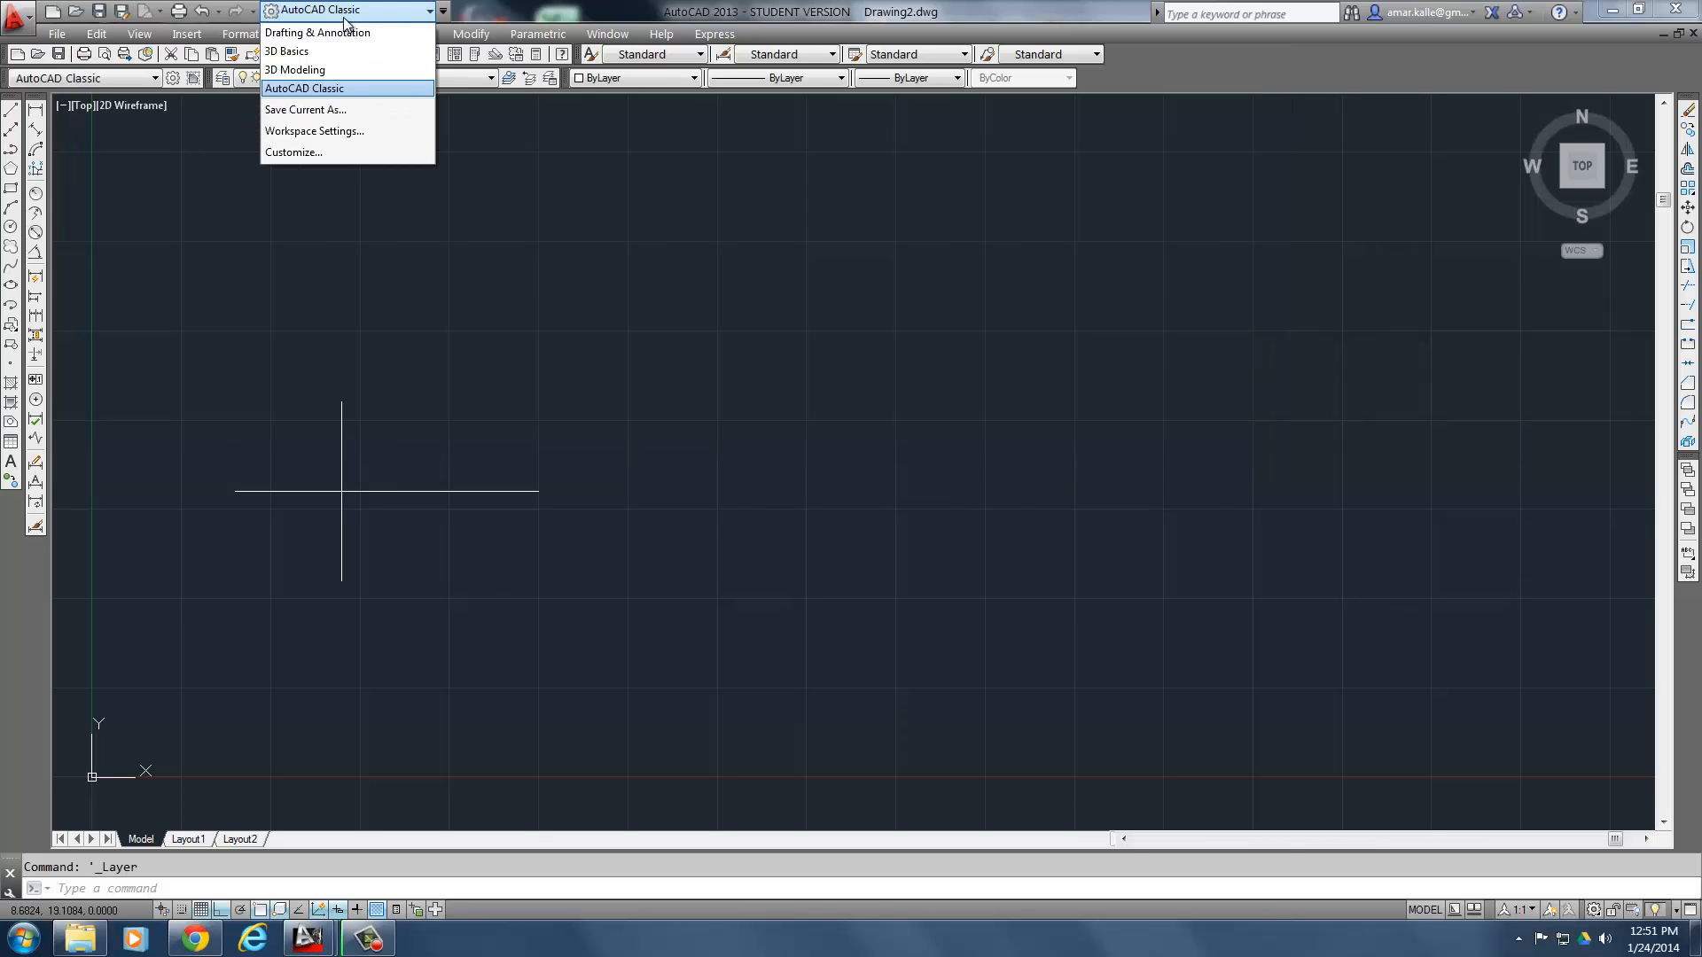
click(329, 32)
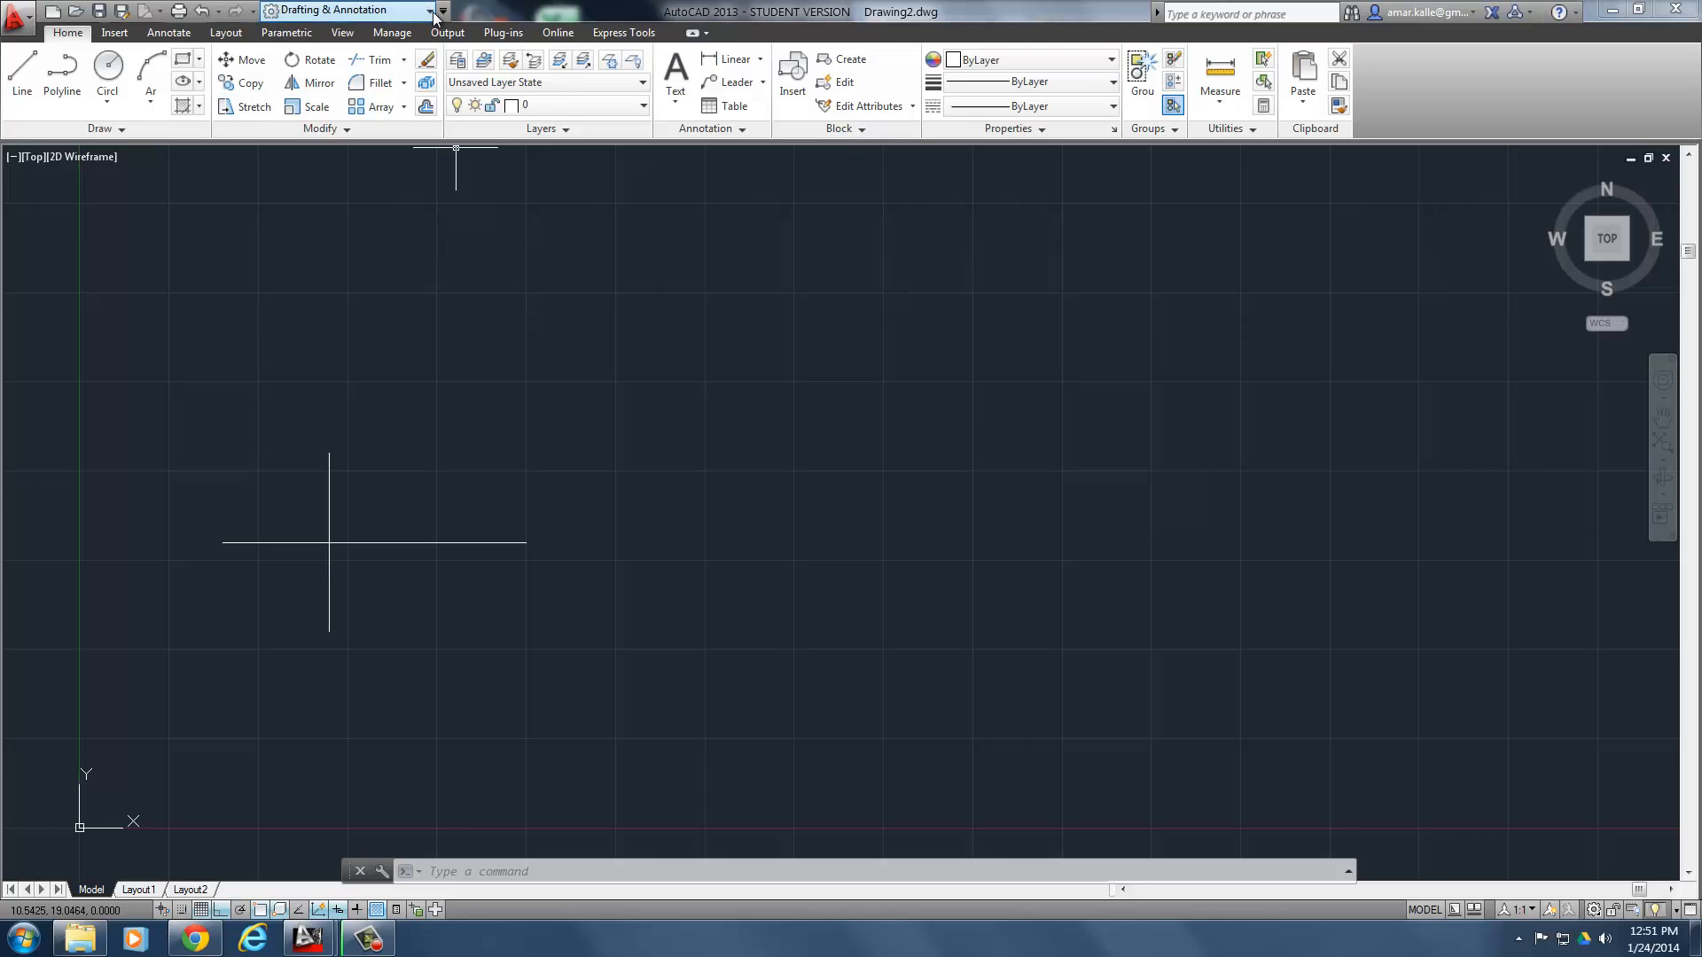
click(382, 11)
click(332, 87)
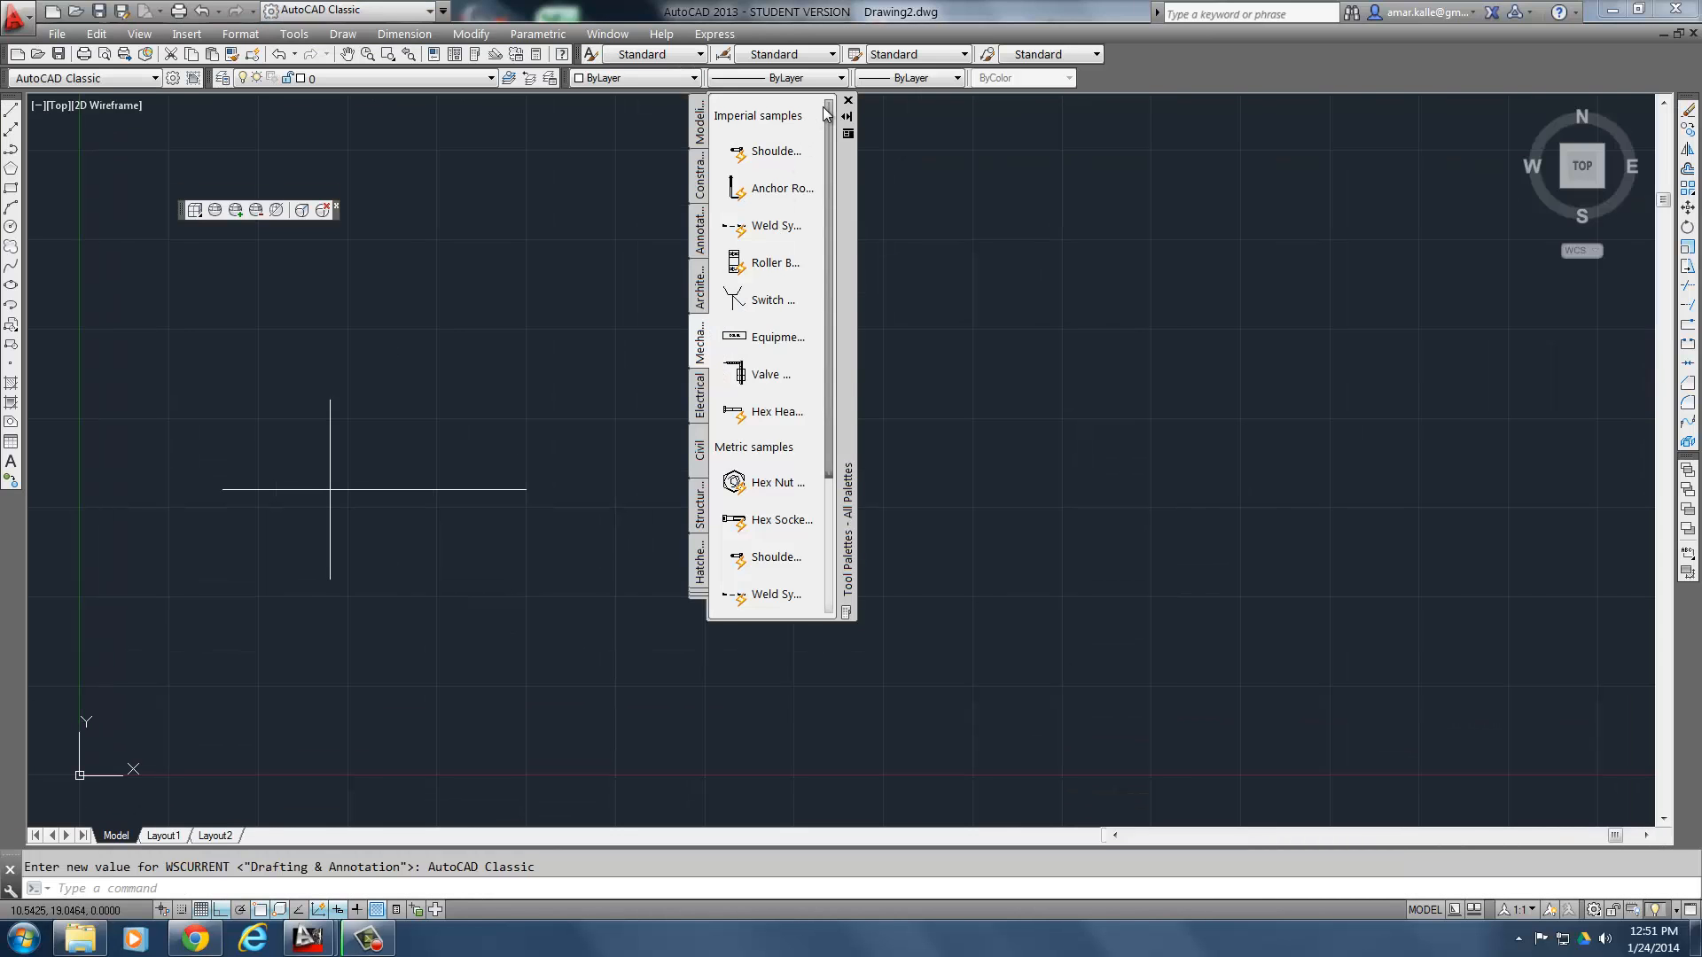
click(335, 205)
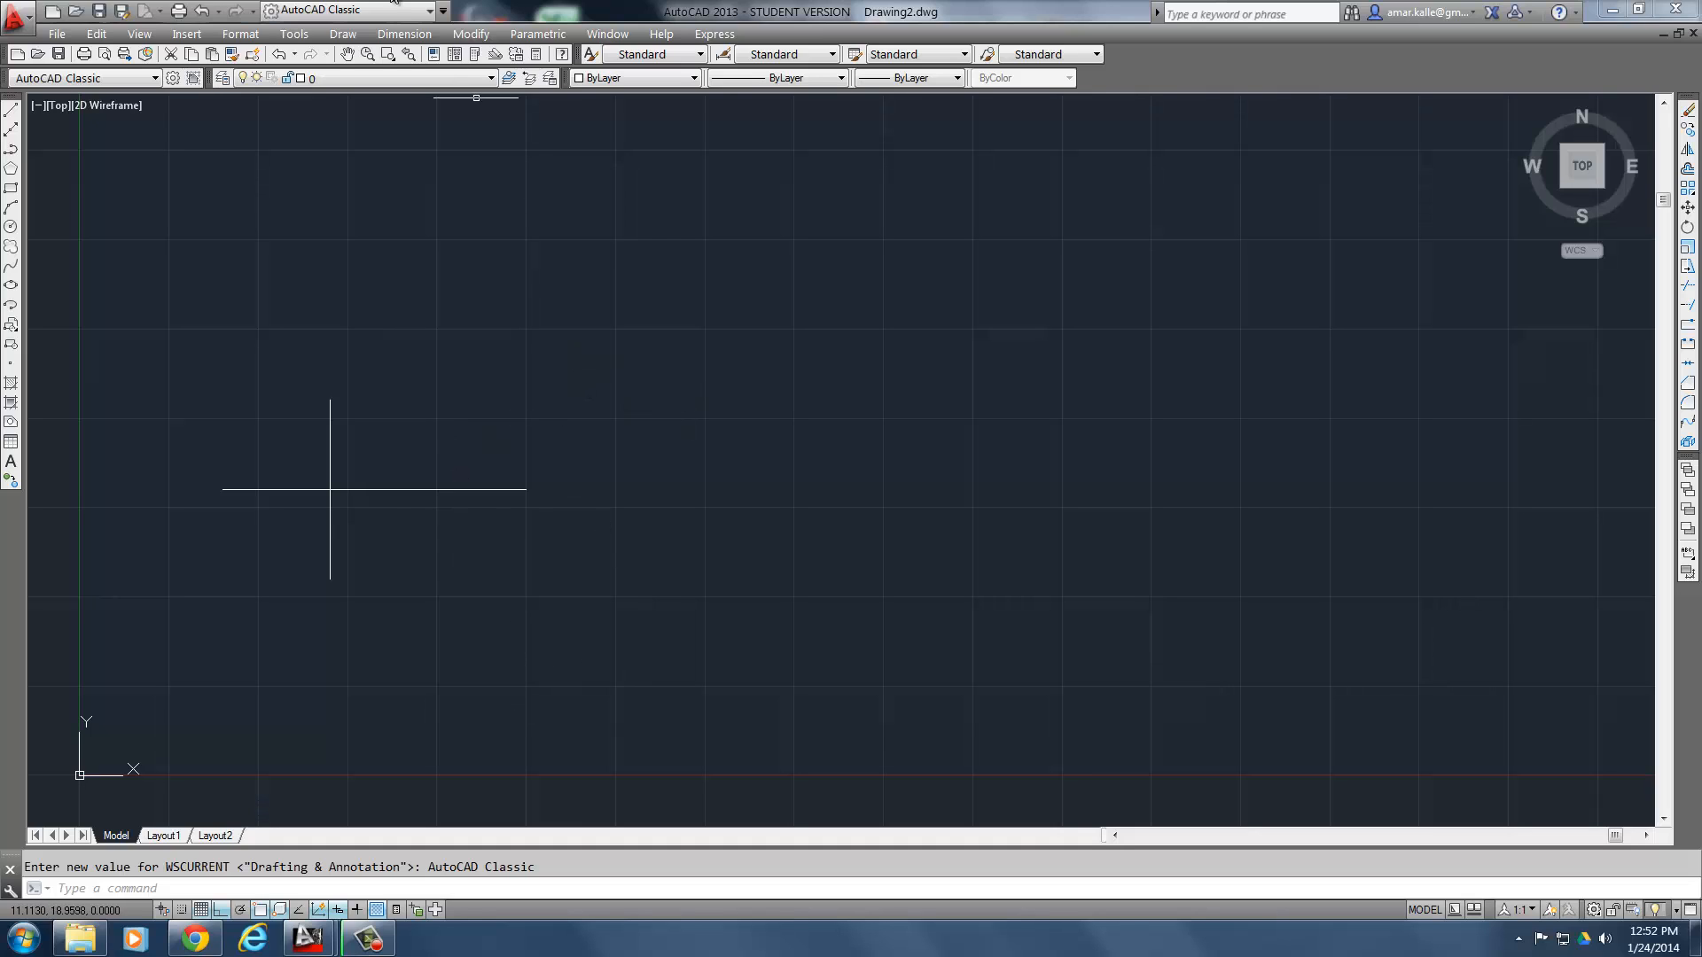
- Create a new layer in the Layer Properties Manager and name it Border, following Step 3 of the exercise
click(240, 34)
click(257, 54)
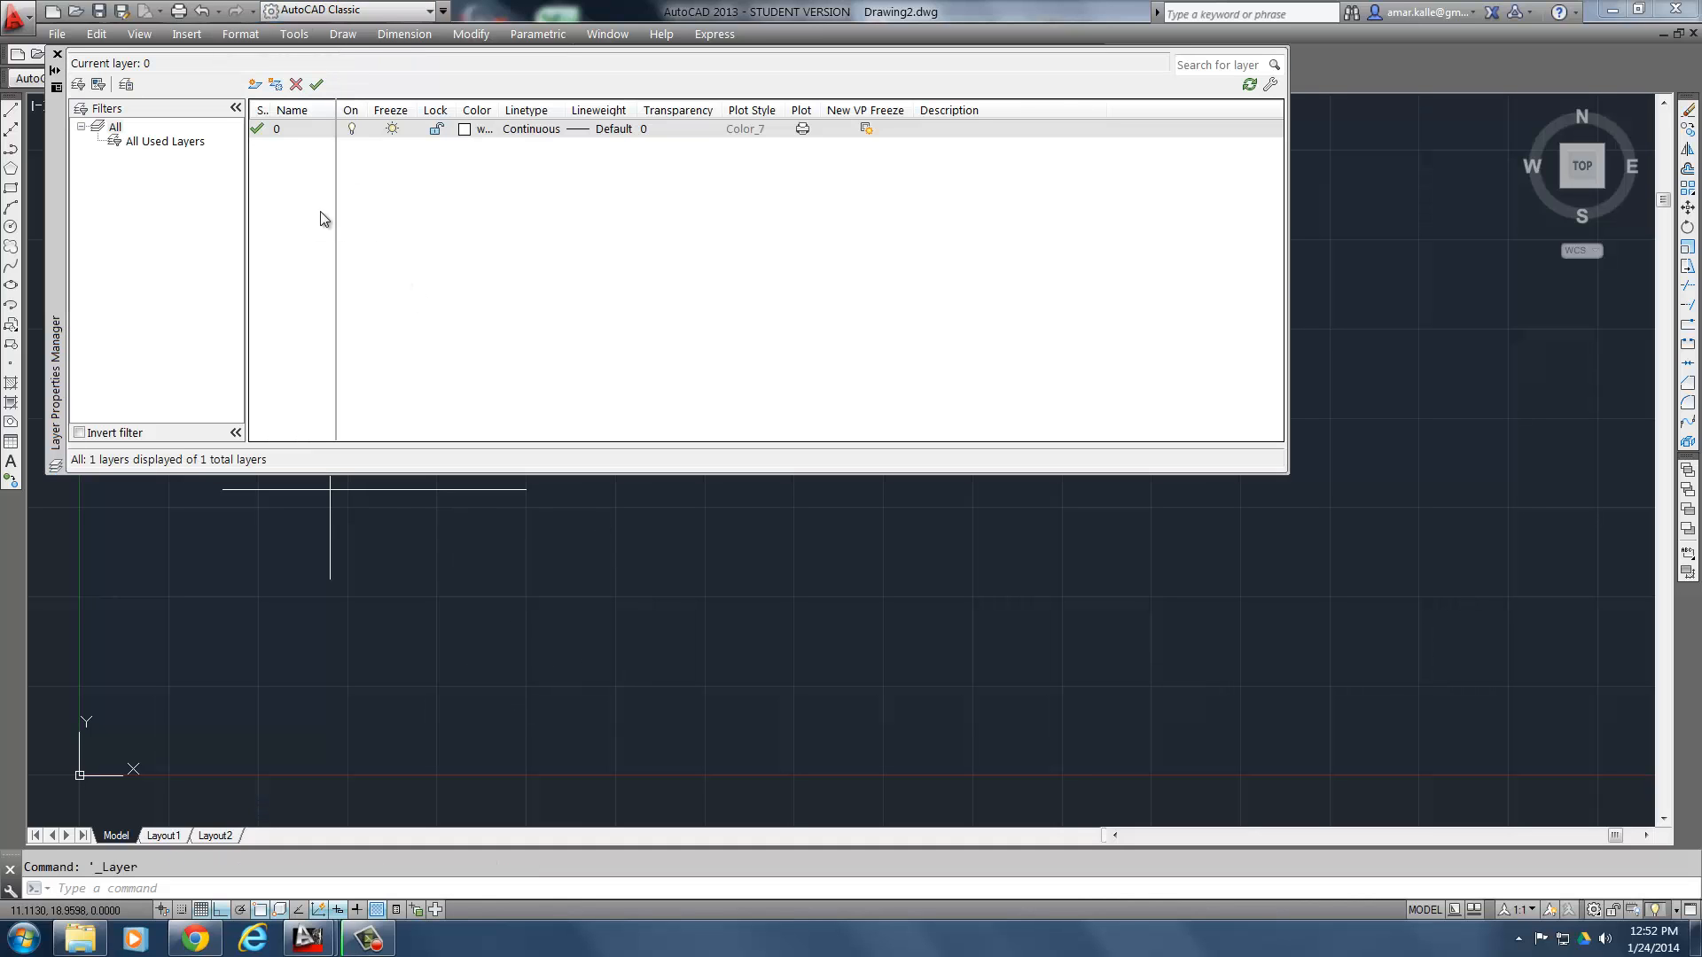
click(255, 85)
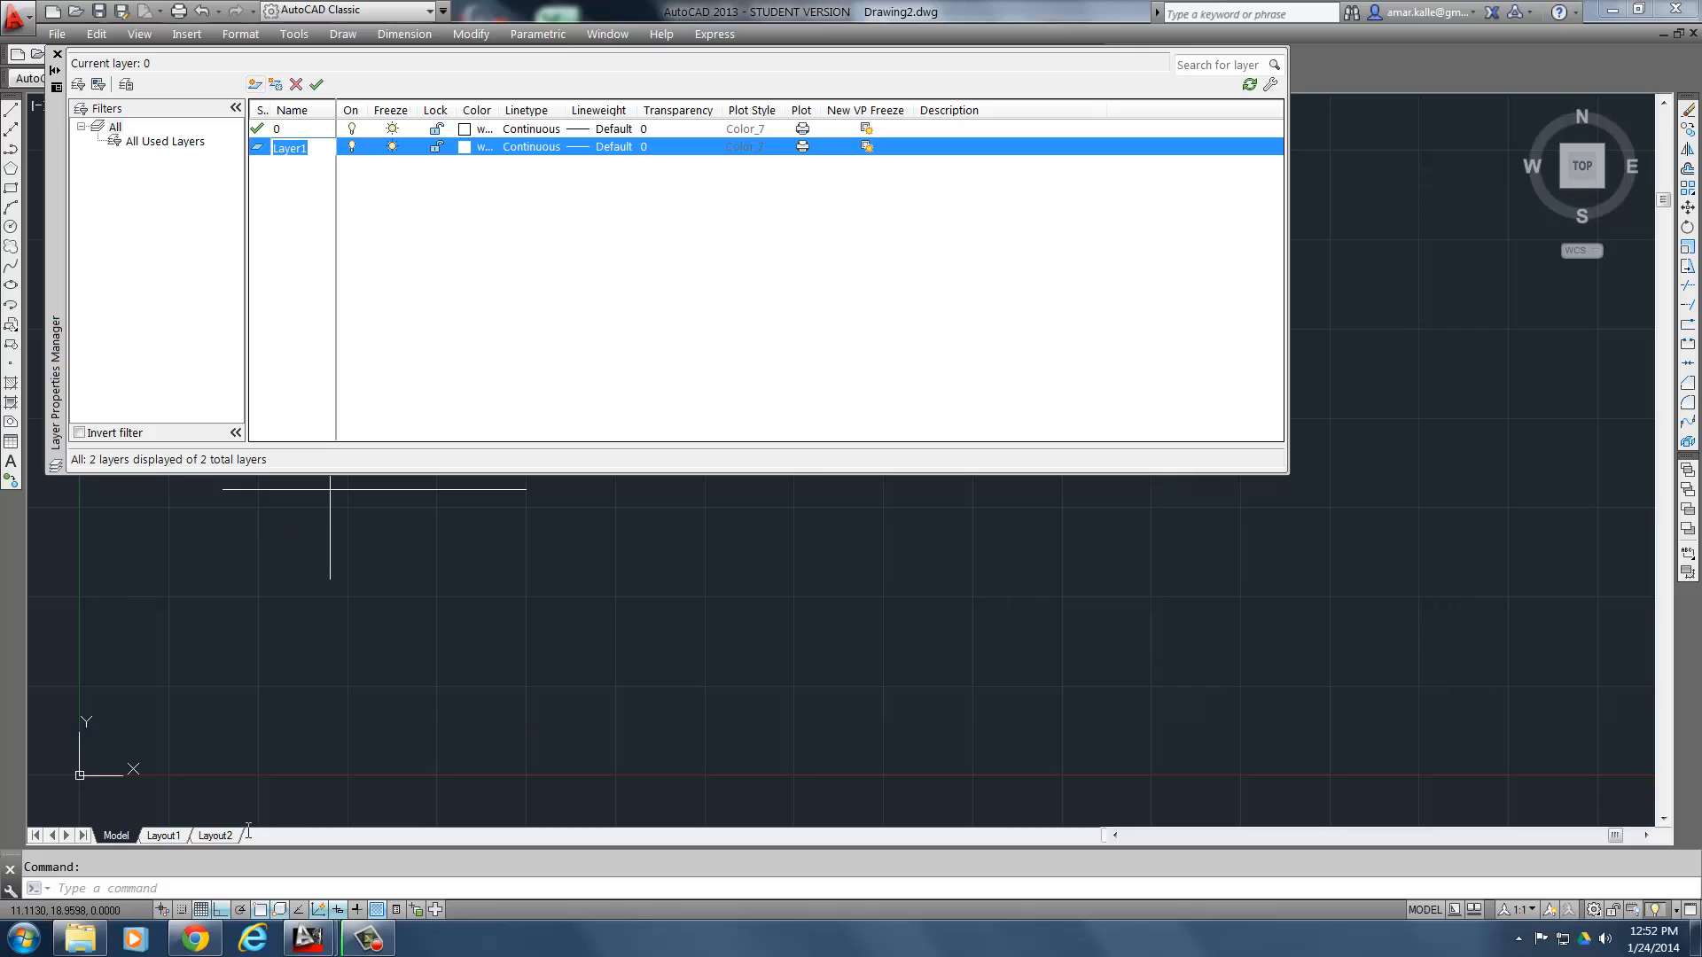
click(196, 942)
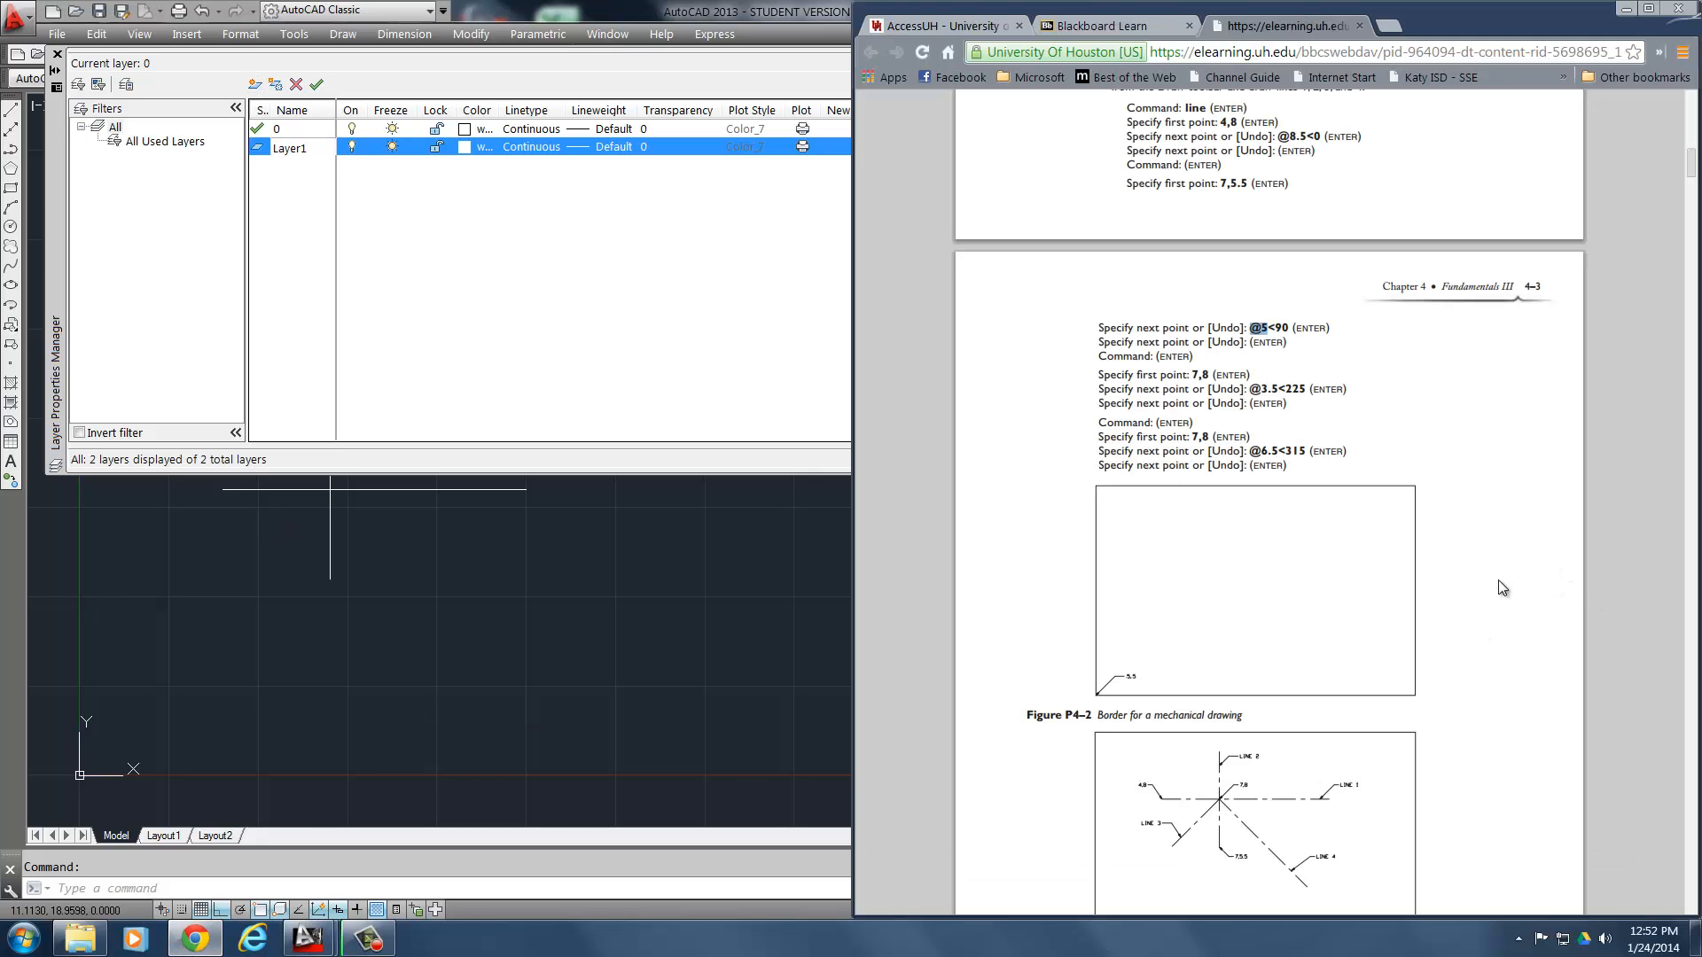
scroll(1516, 512, up, 7)
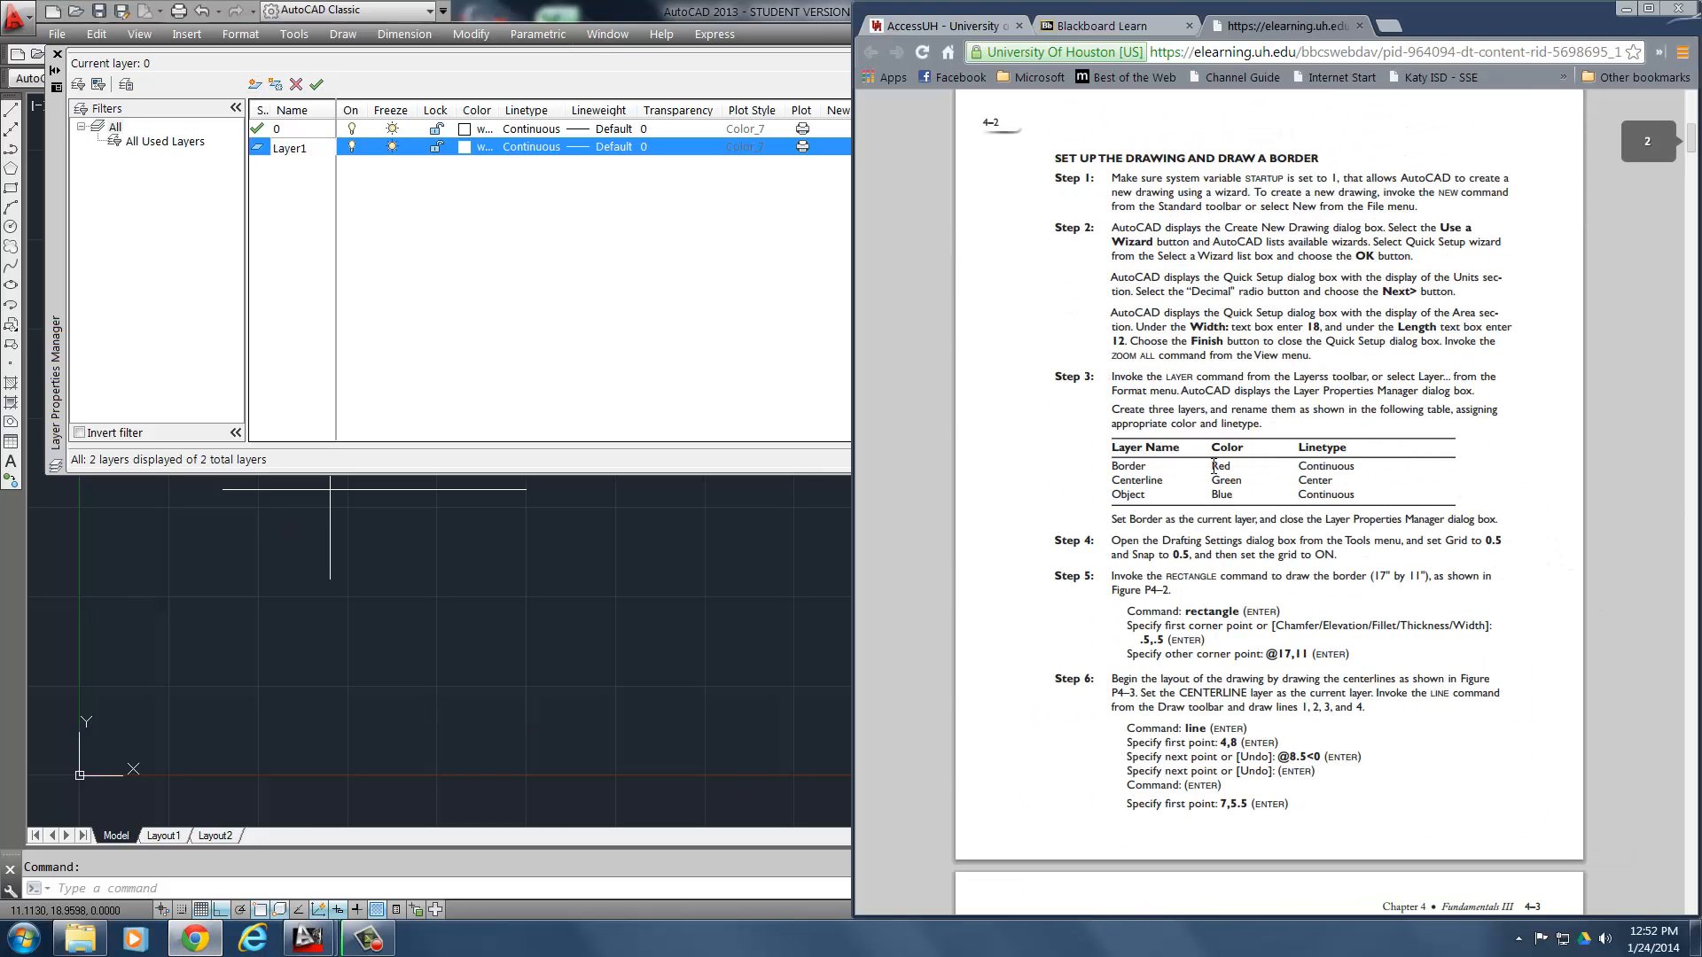
click(329, 212)
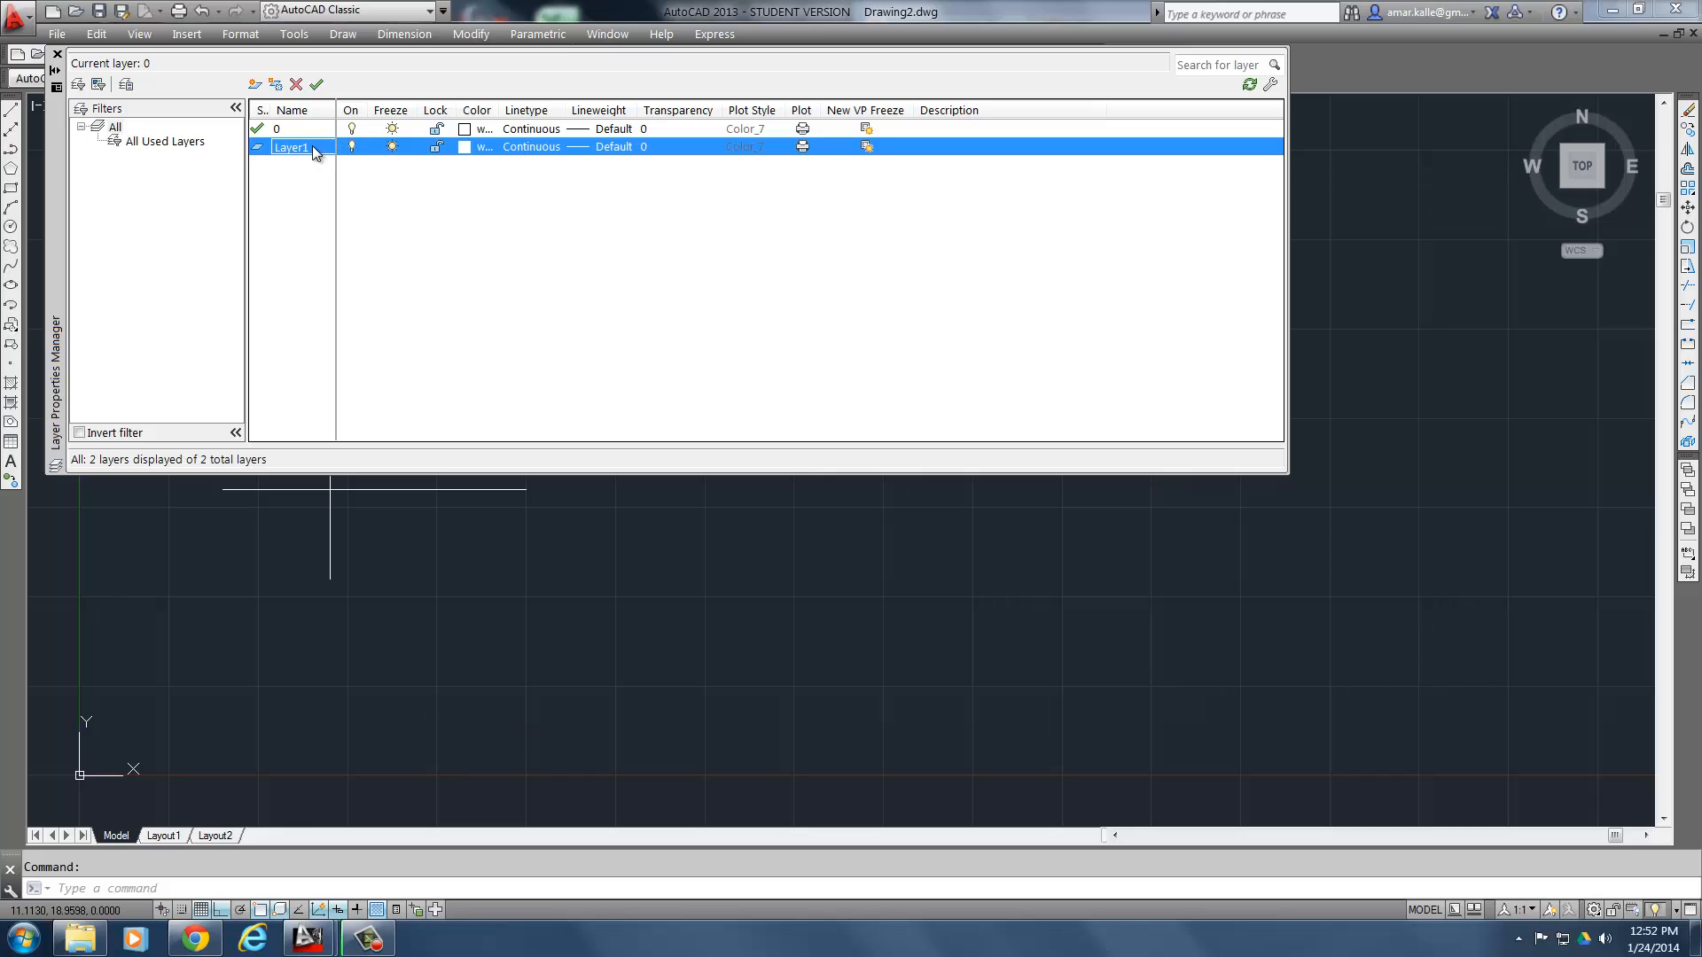
text(Bo)
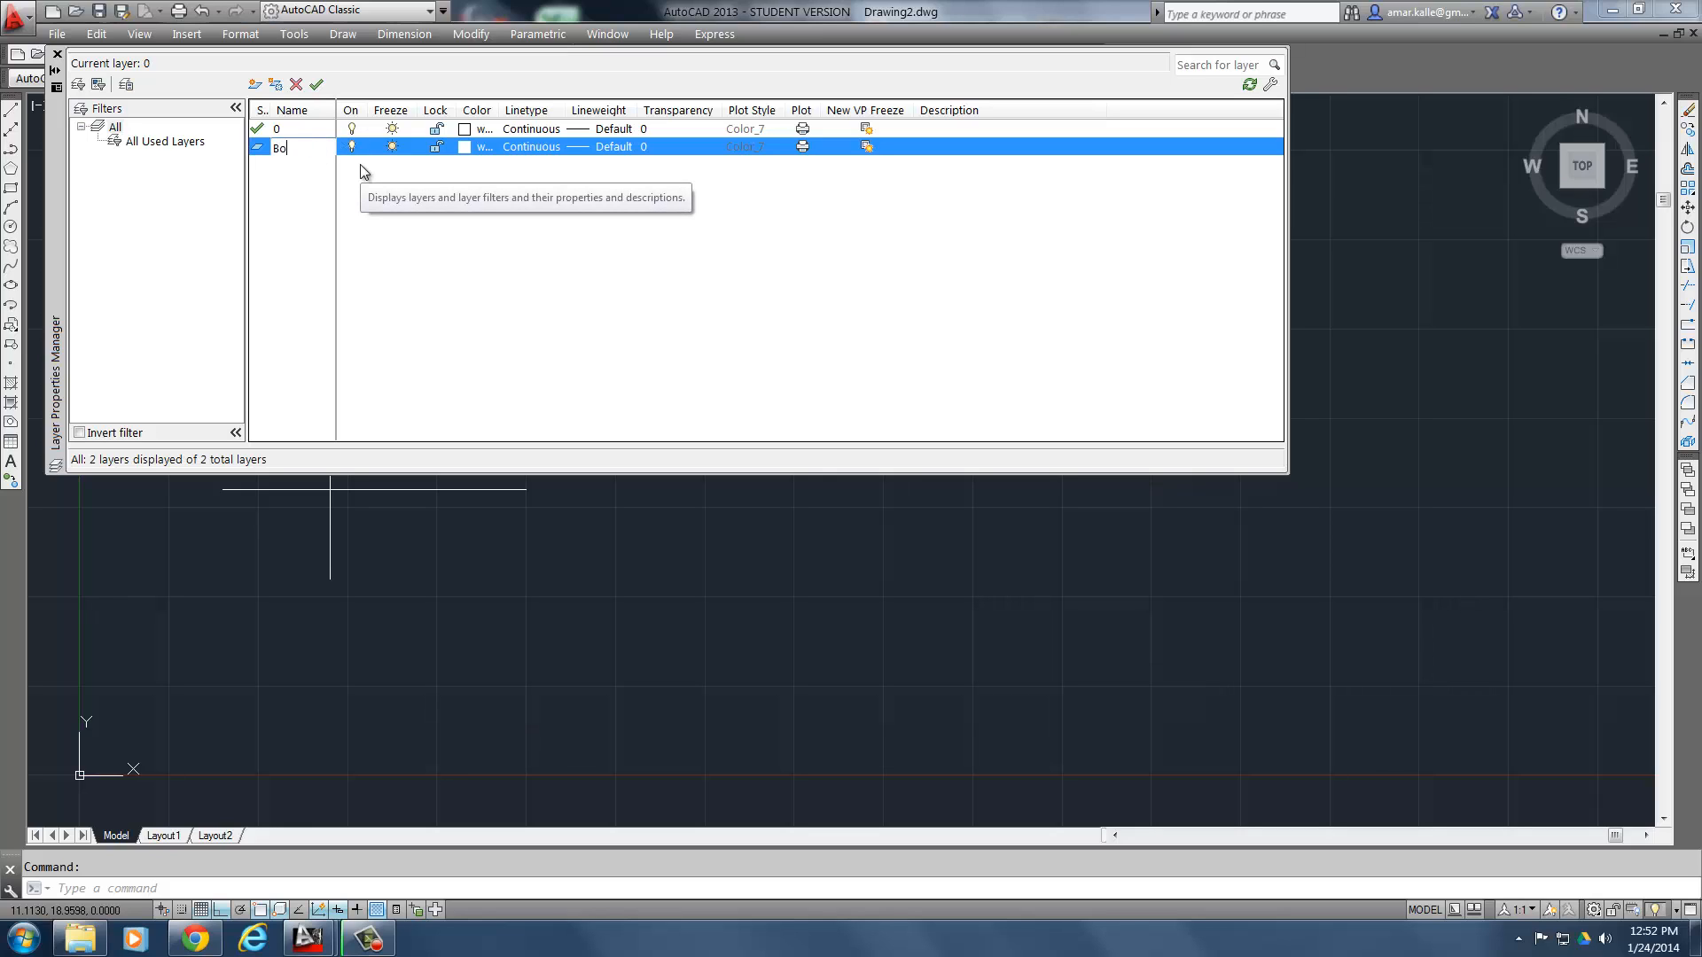
text(rder)
key(Return)
- Create two more layers named Centerline and Object
click(256, 84)
text(Center)
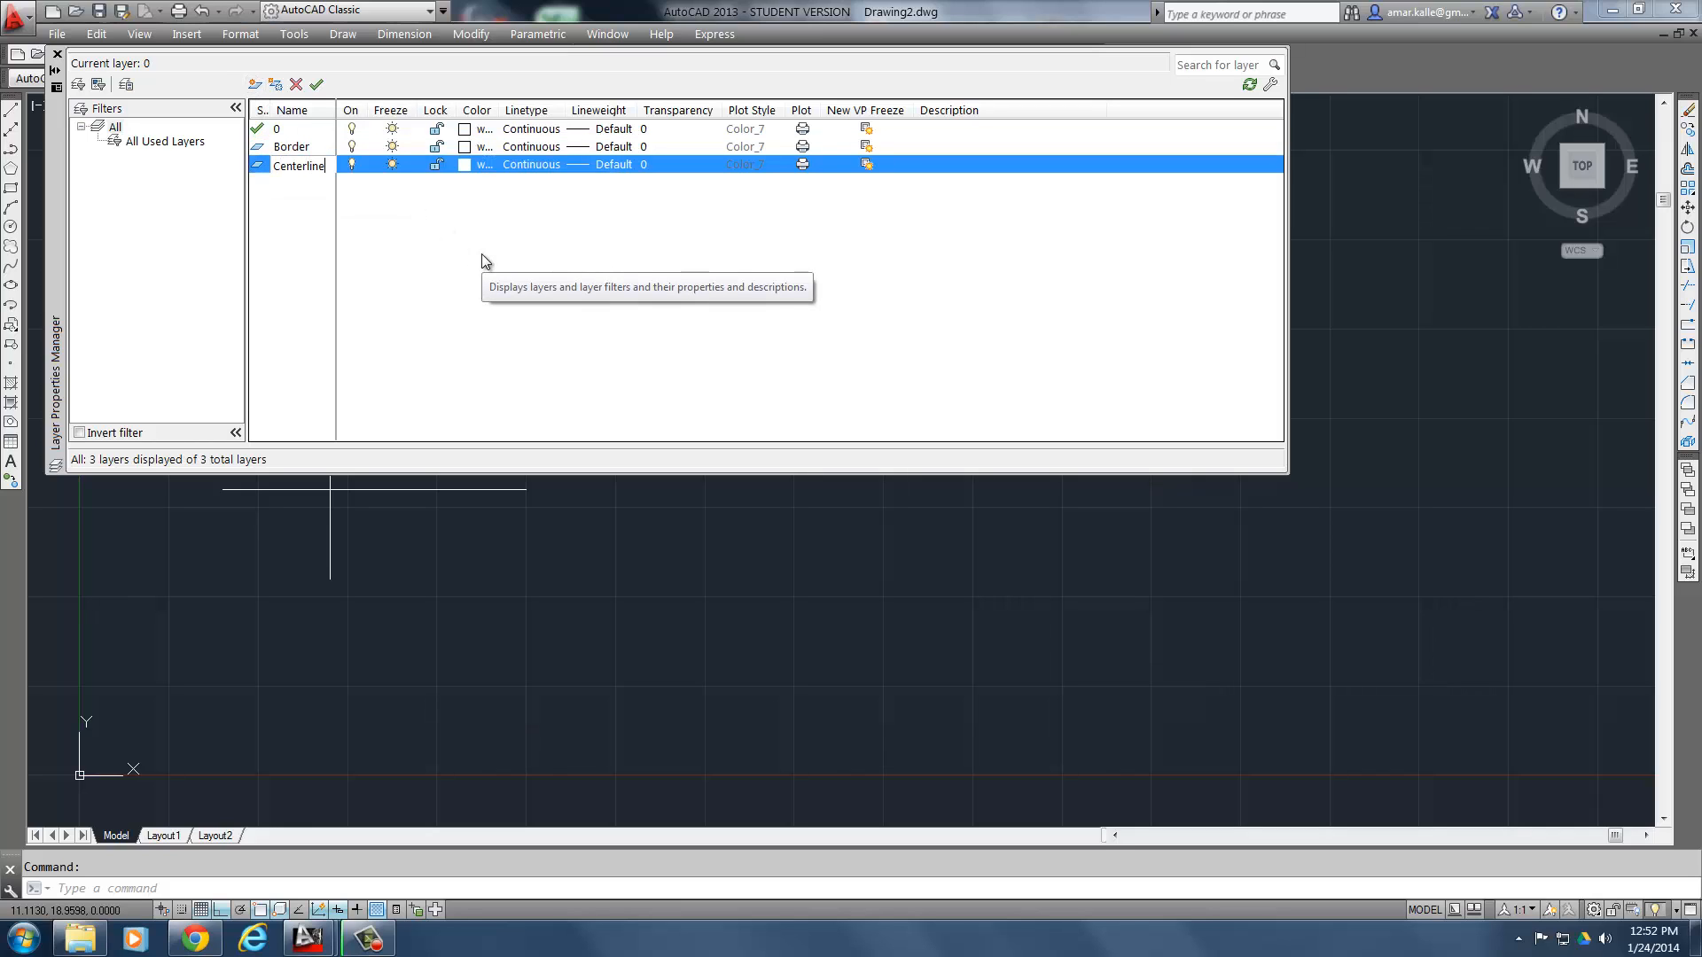
text(line)
key(Return)
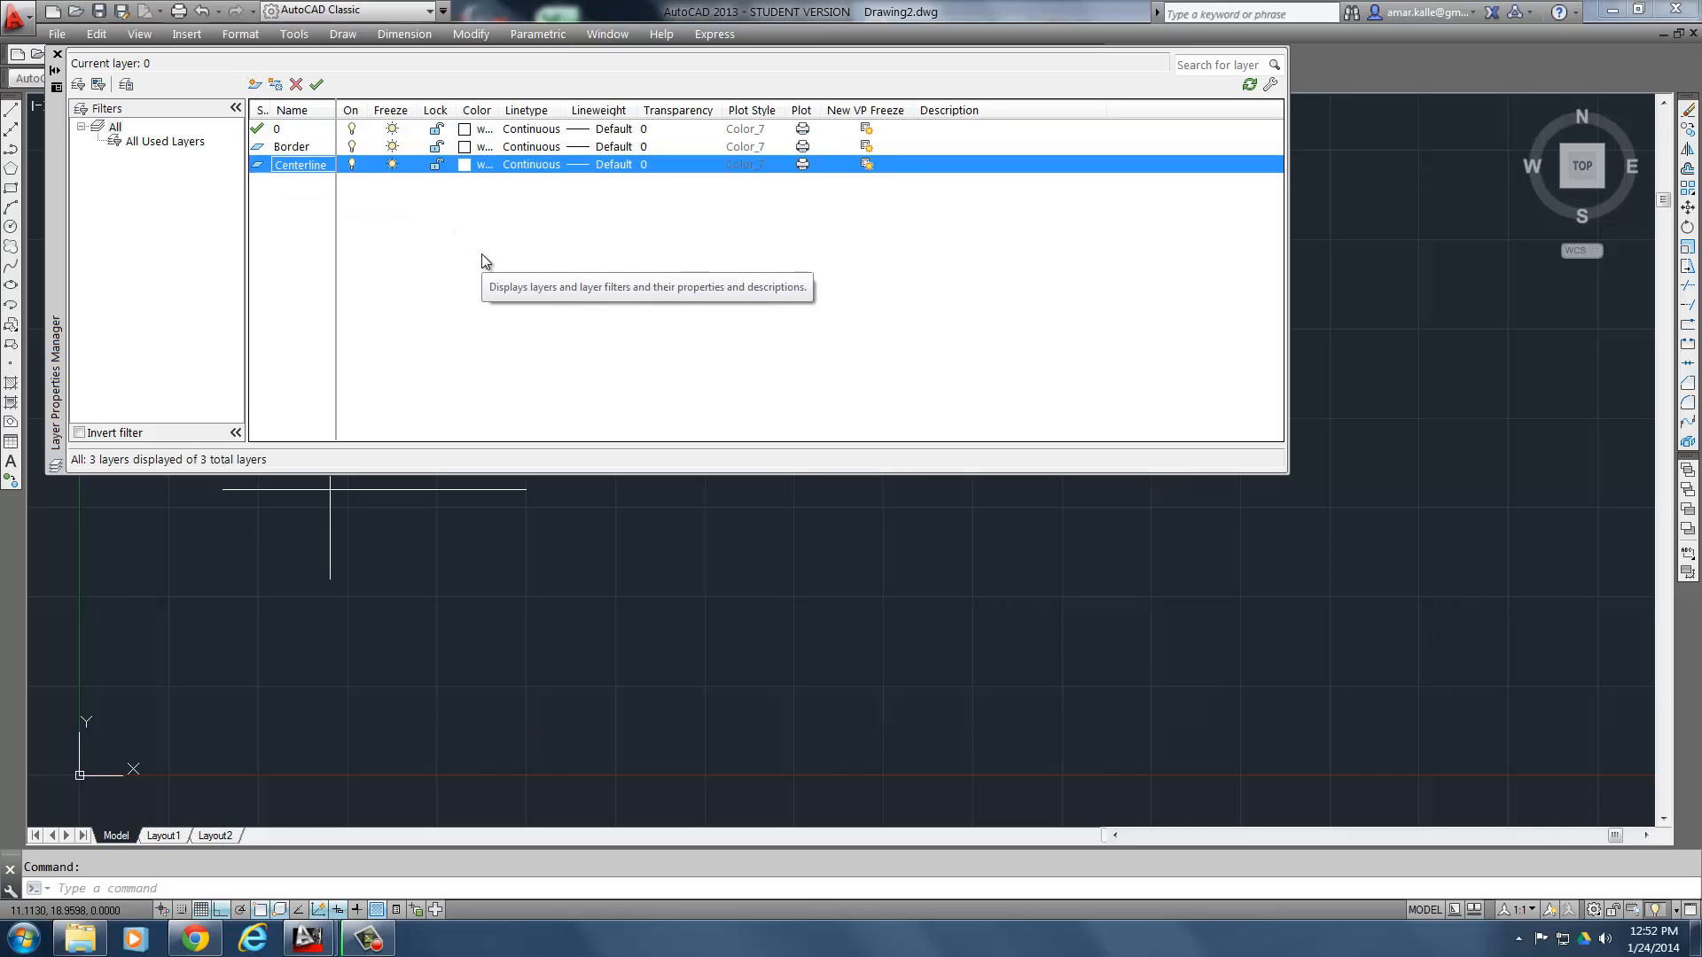
click(255, 84)
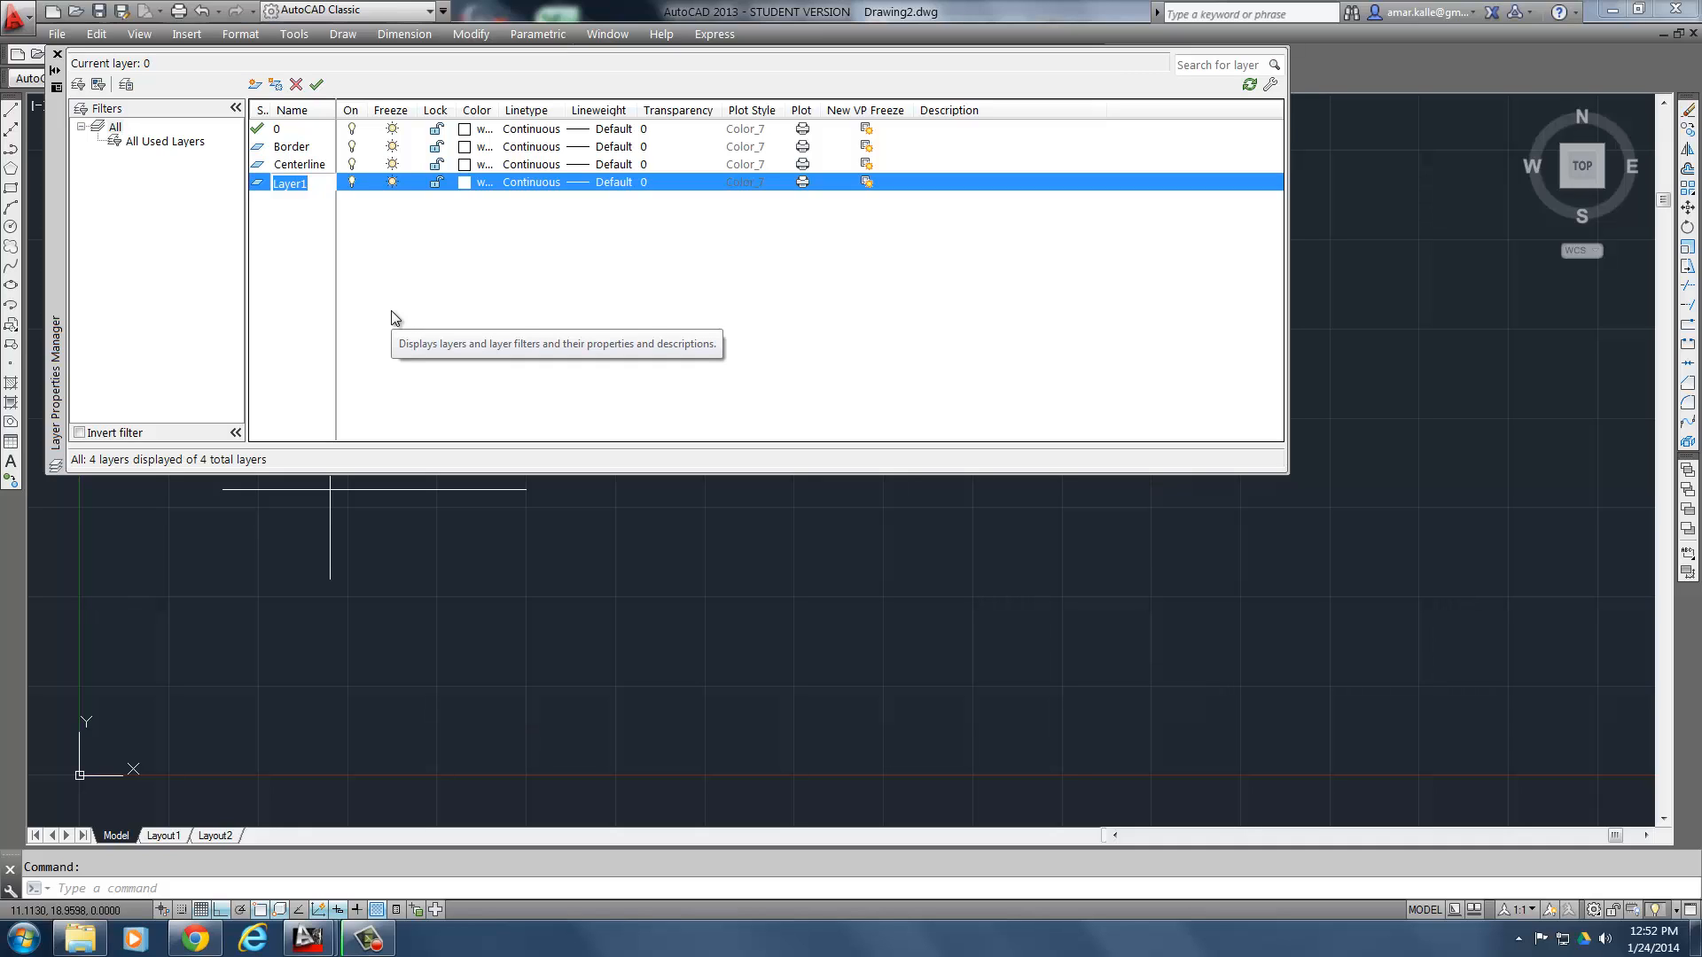
text(Object)
key(Return)
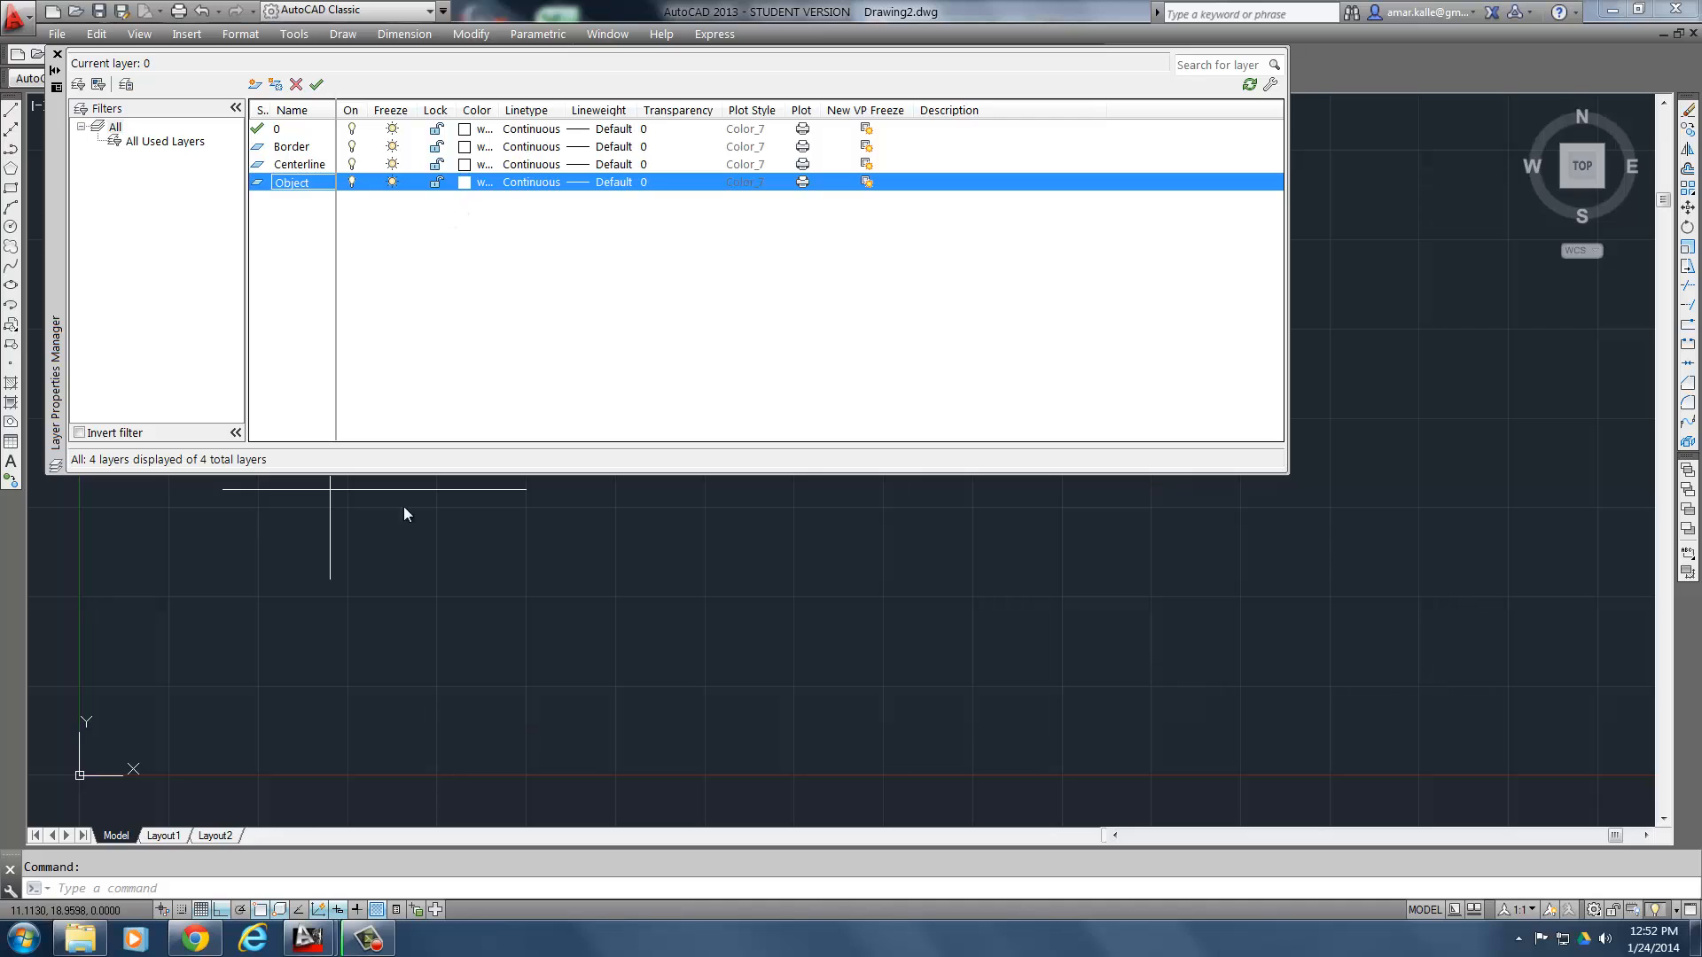
- Check the layer table in the exercise and set the Border layer's color to red
click(195, 938)
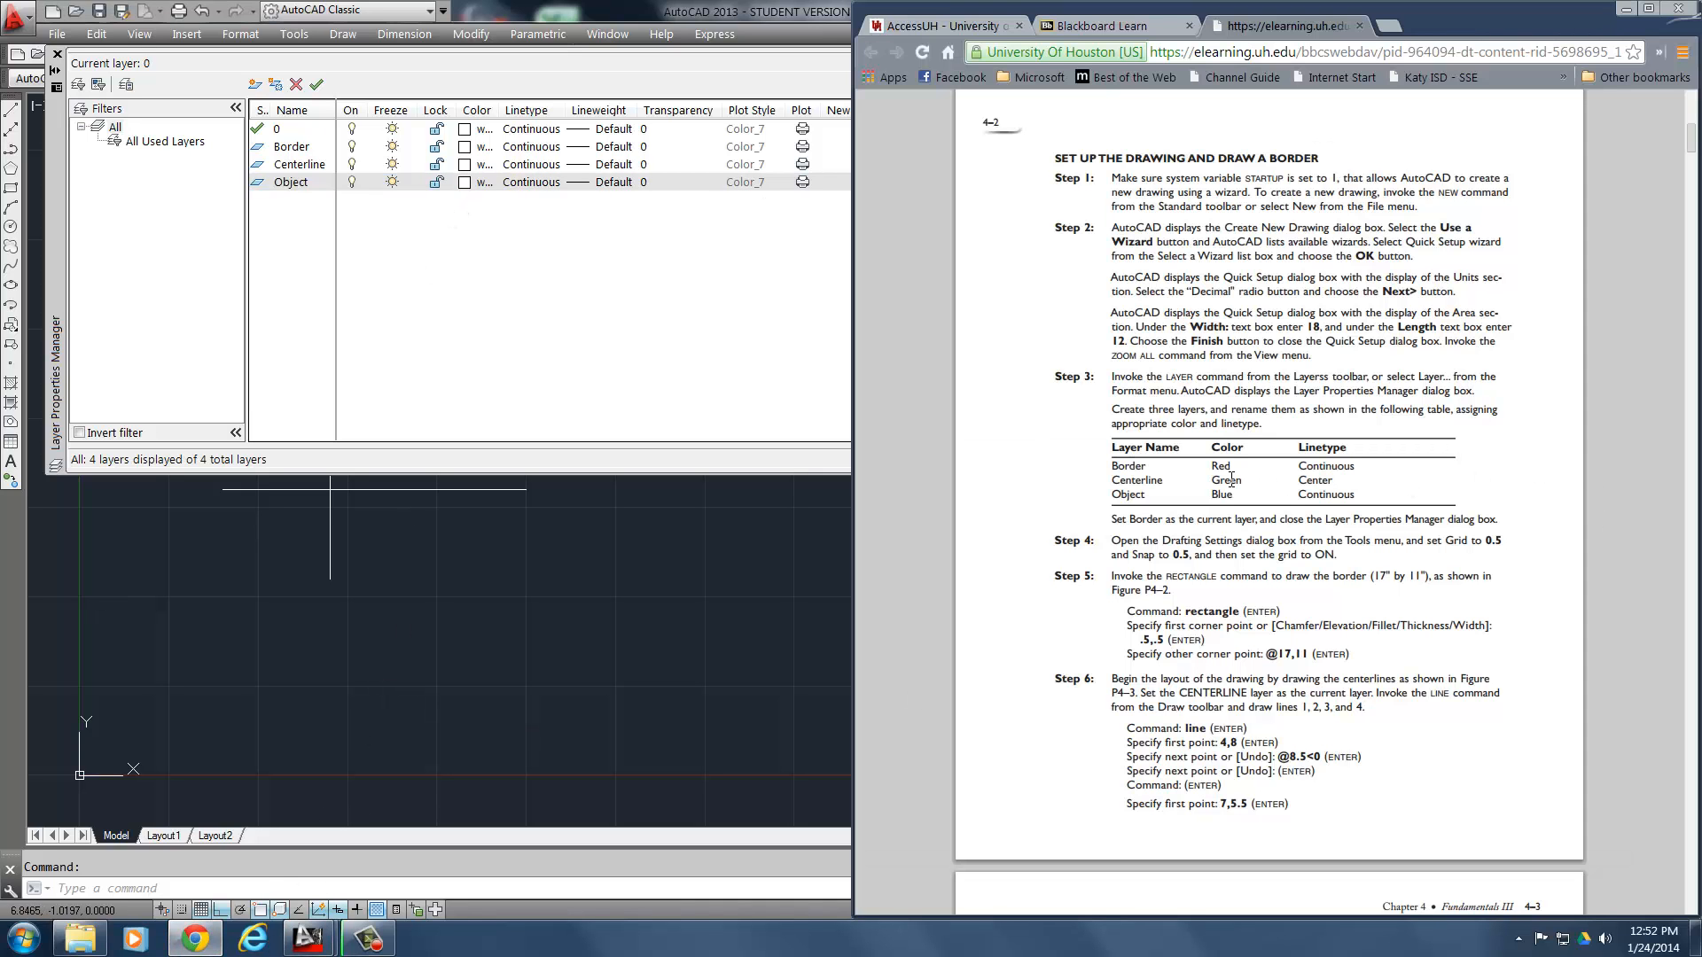
click(462, 147)
click(462, 147)
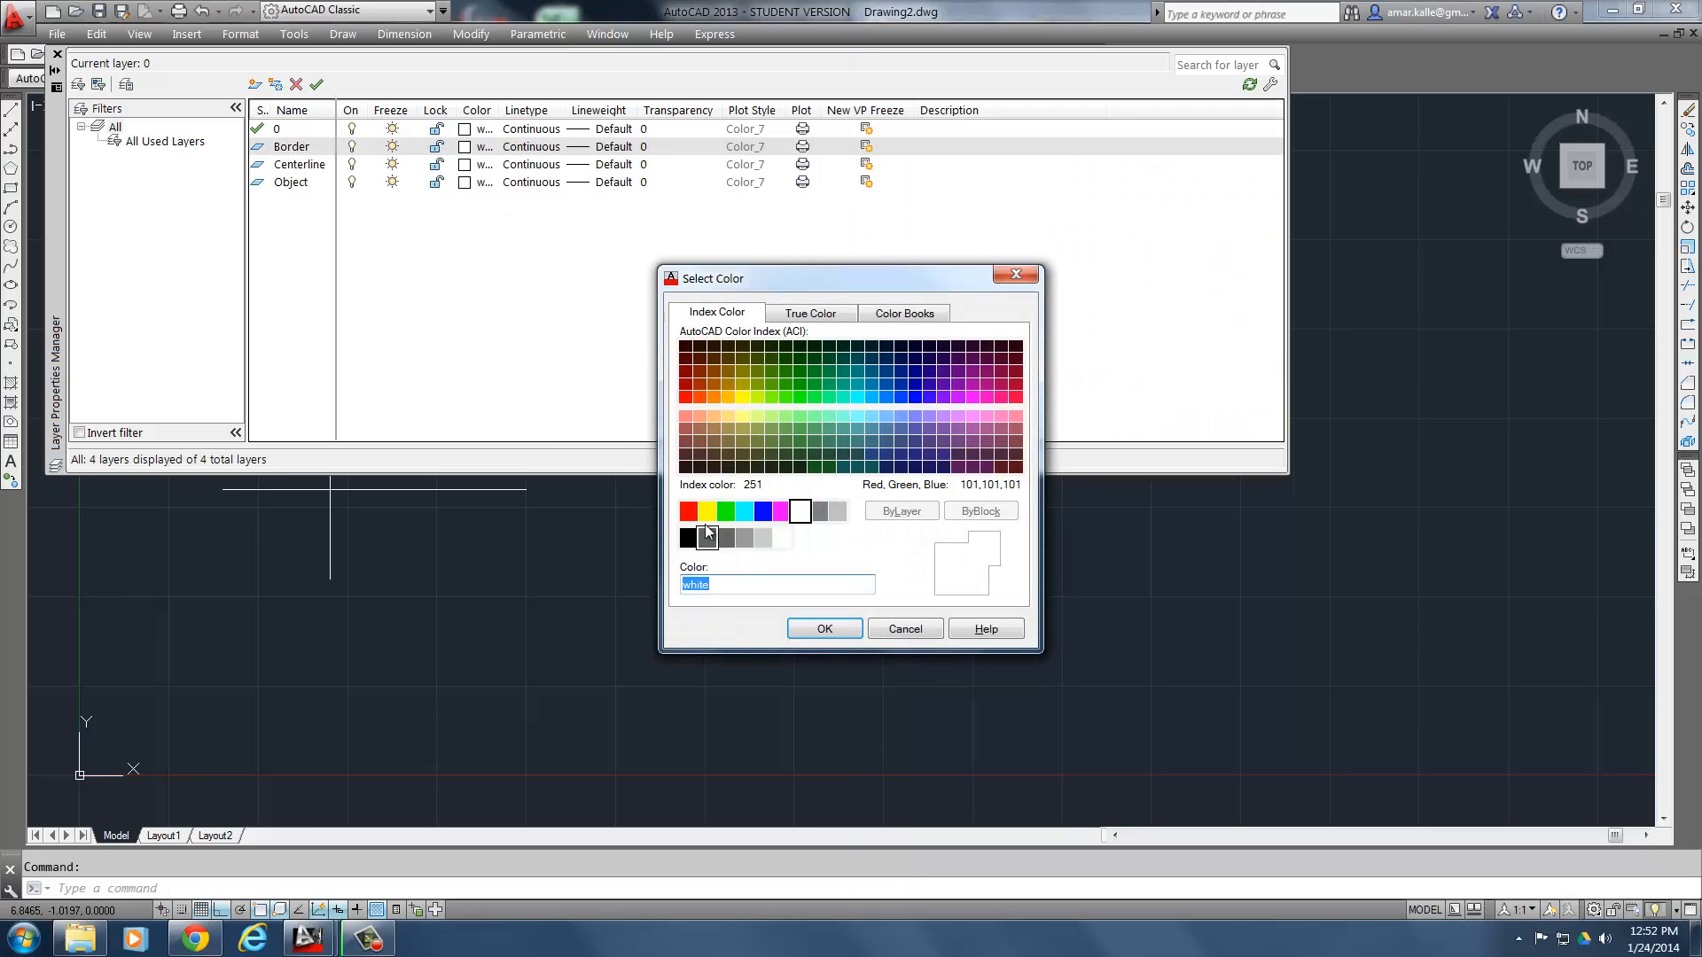
click(689, 512)
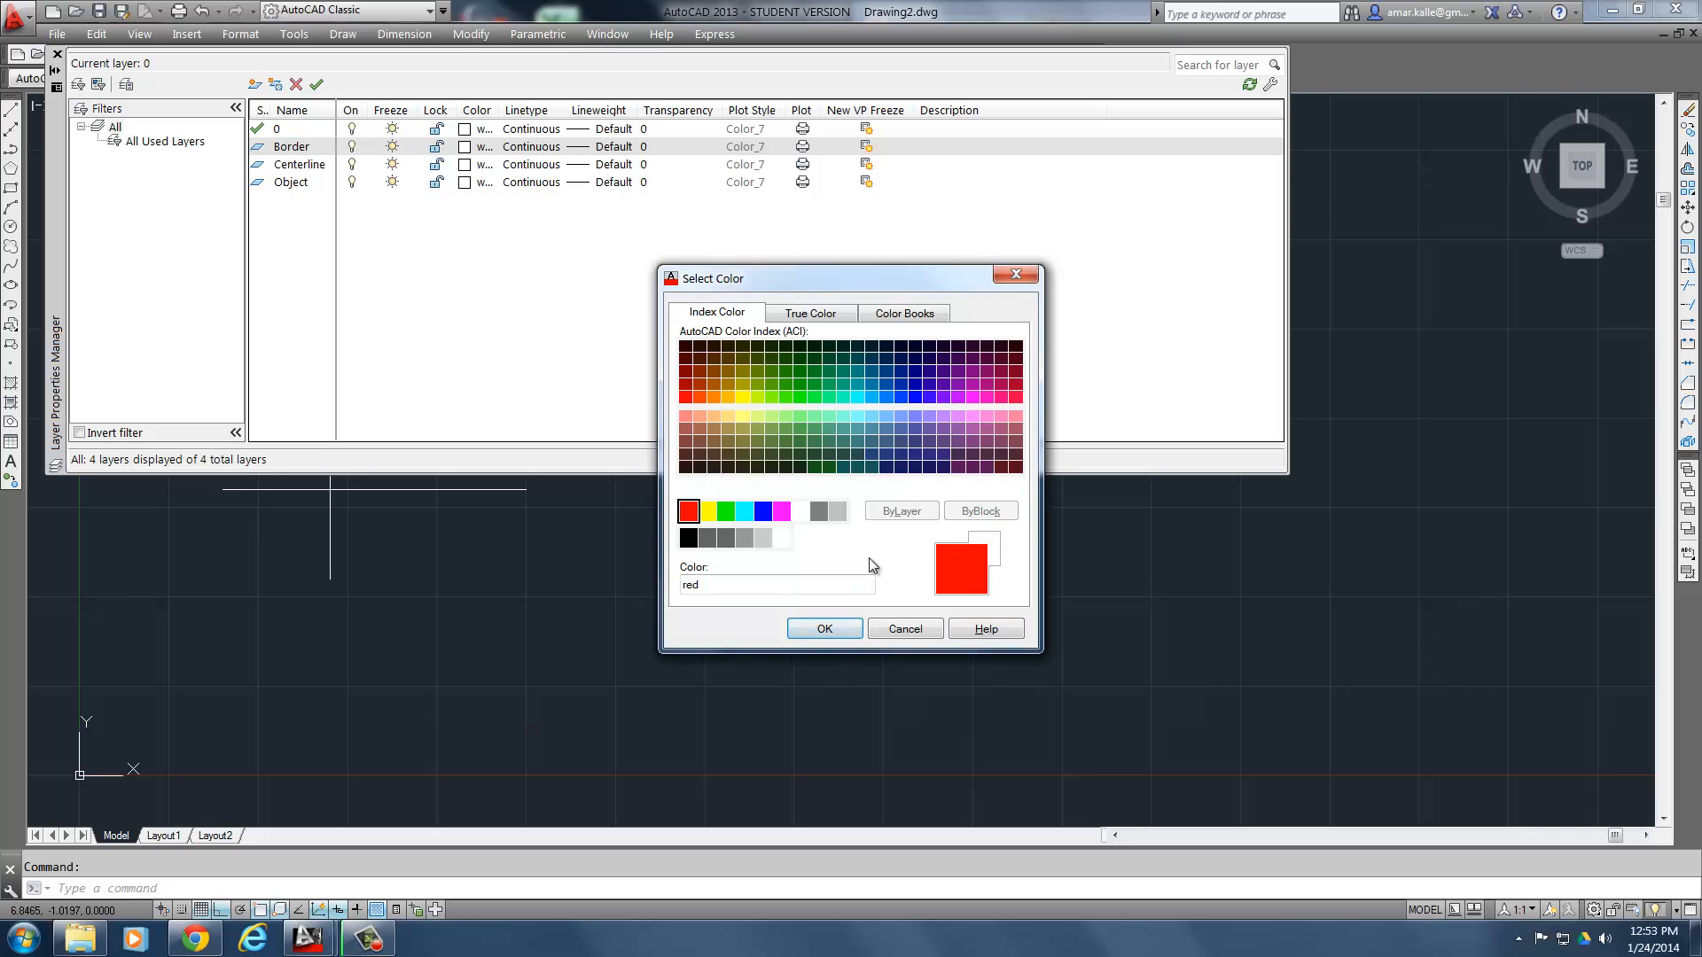
click(822, 629)
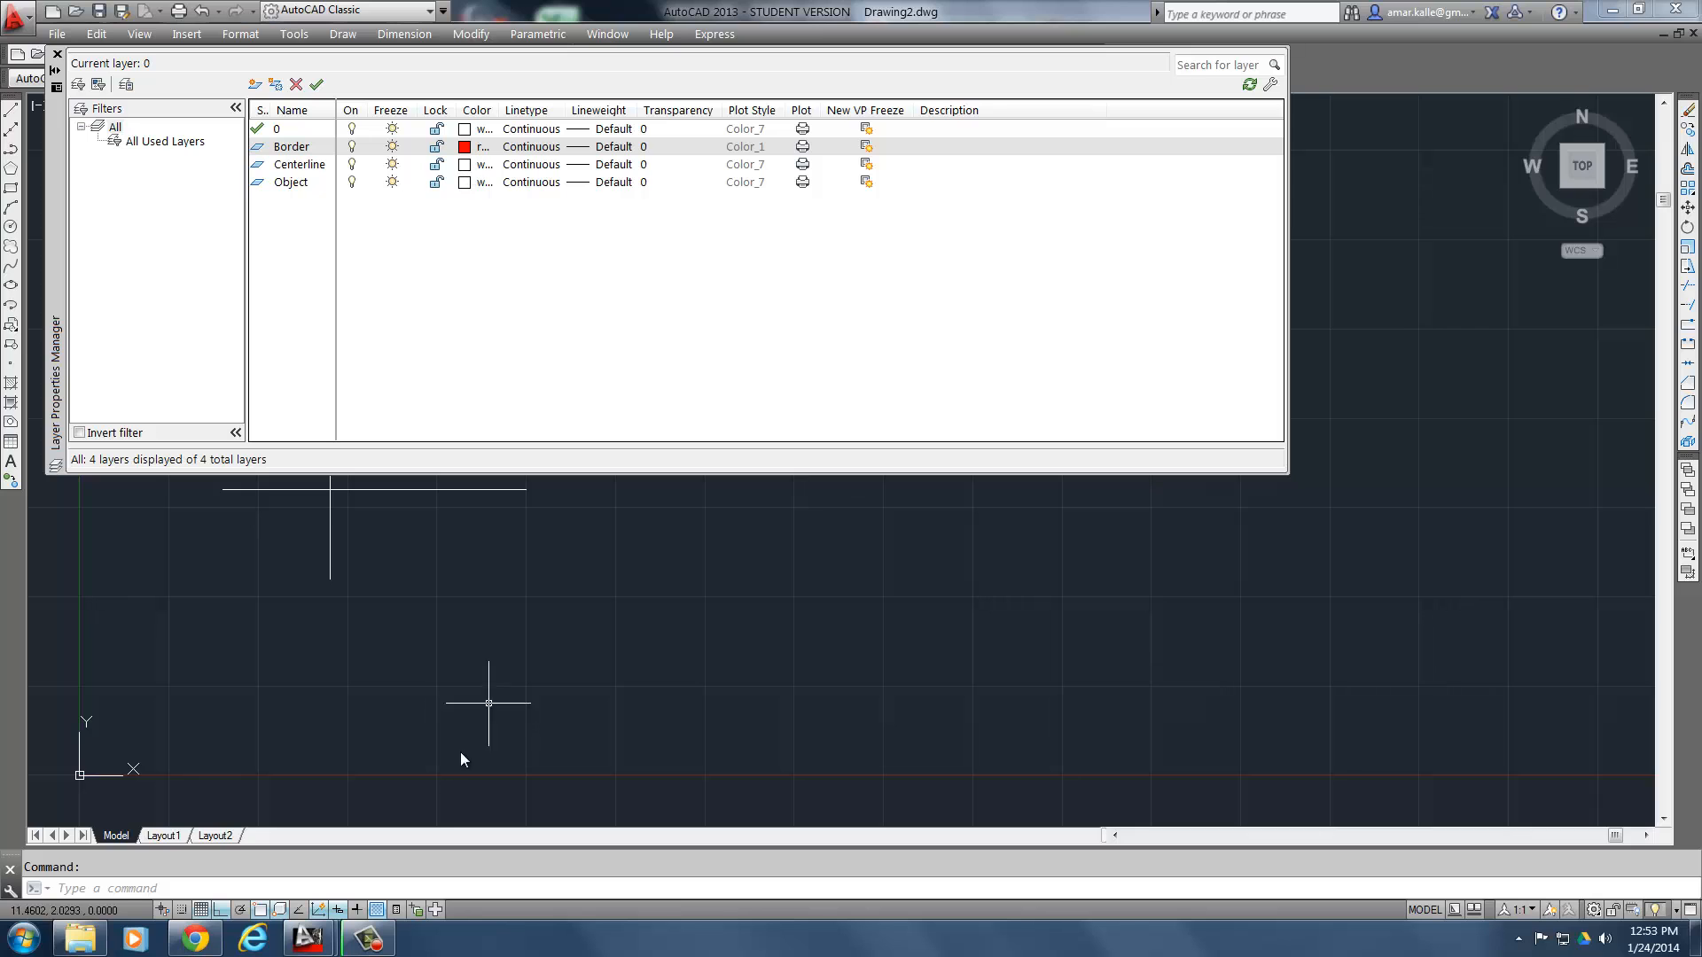
- Check the exercise's layer table again and set the Centerline layer's color to green
click(197, 939)
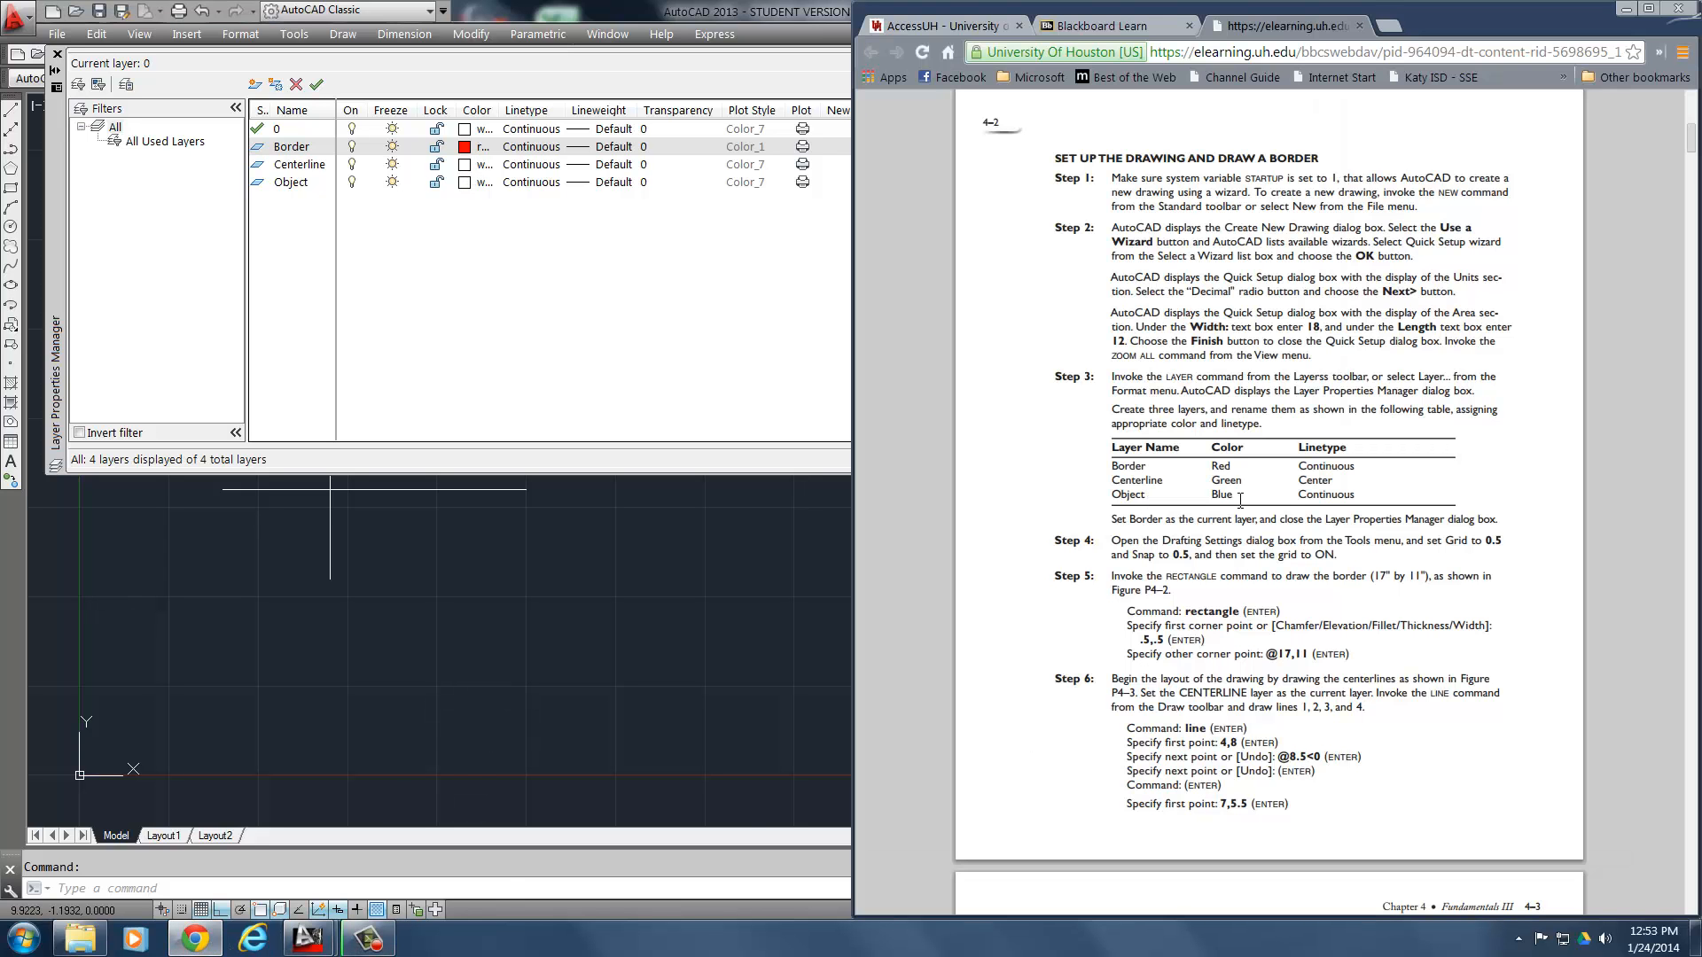
click(417, 271)
click(464, 165)
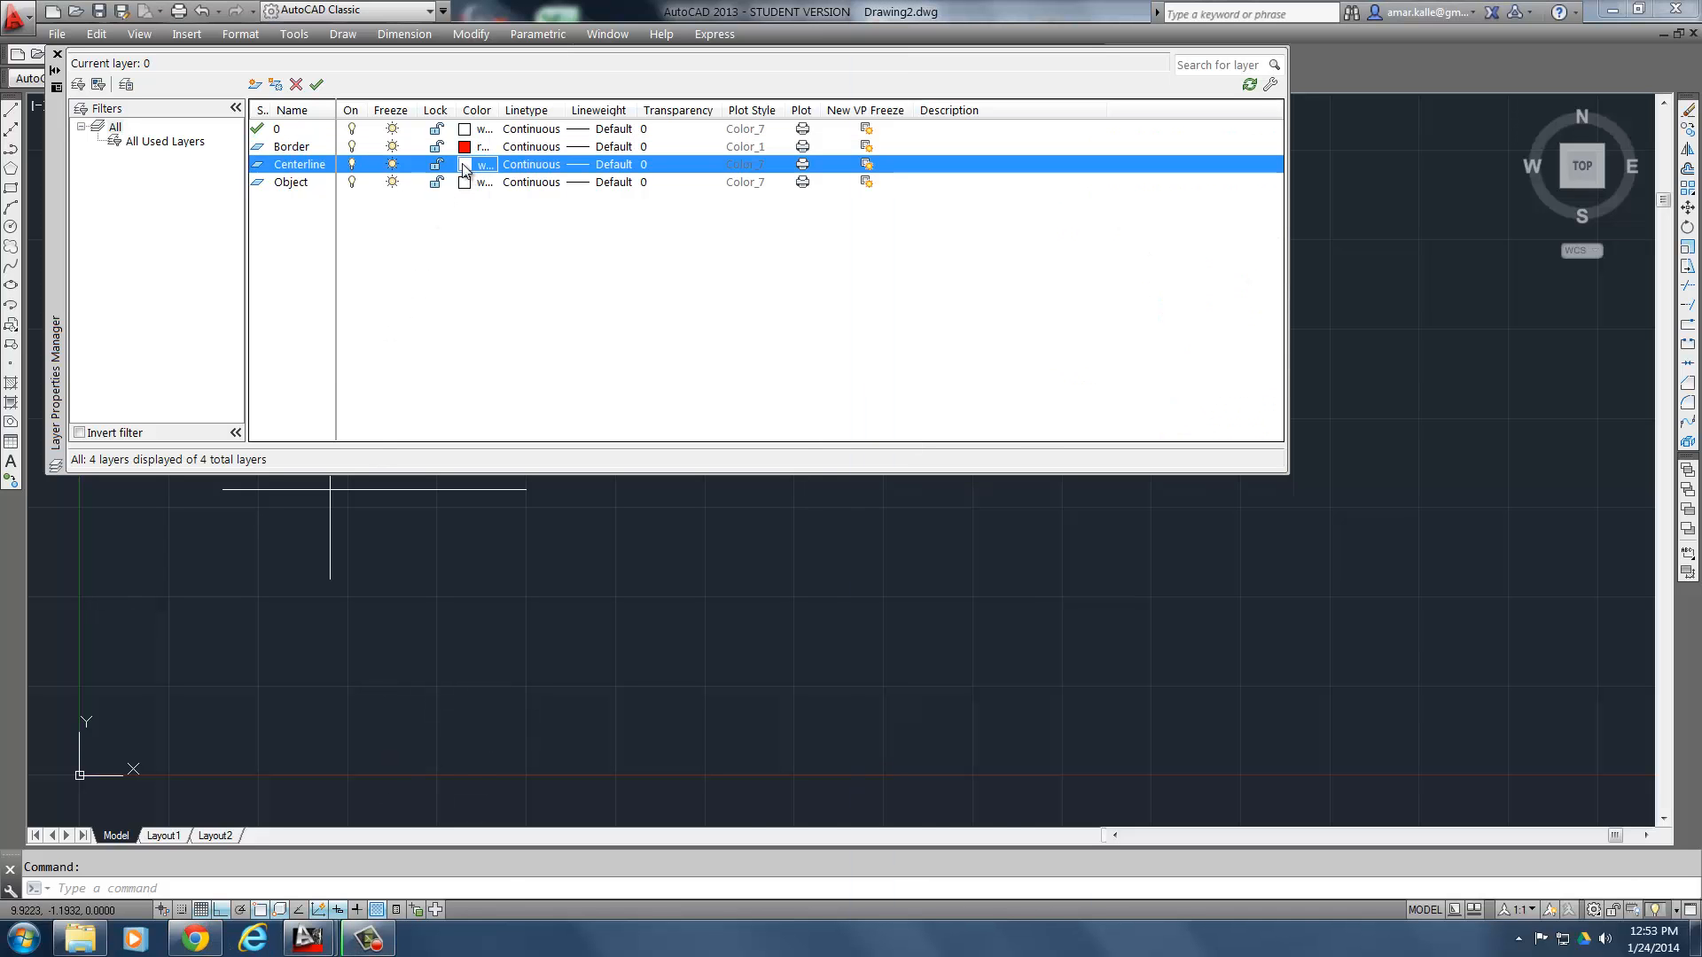
click(725, 511)
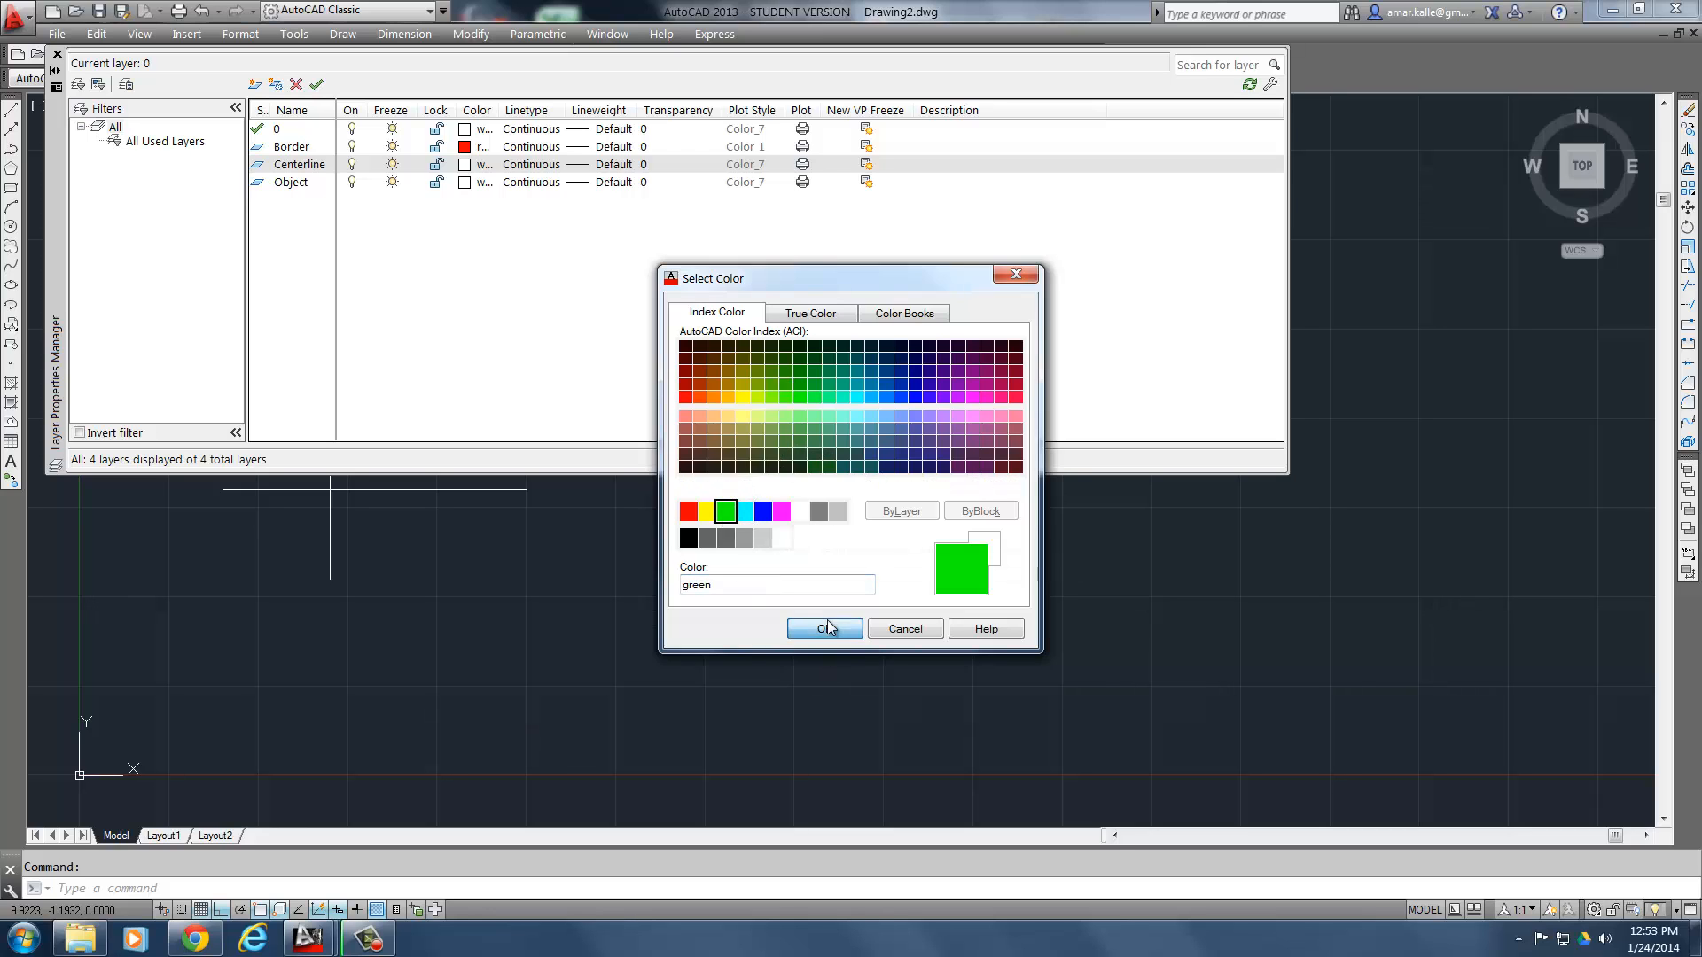
click(824, 629)
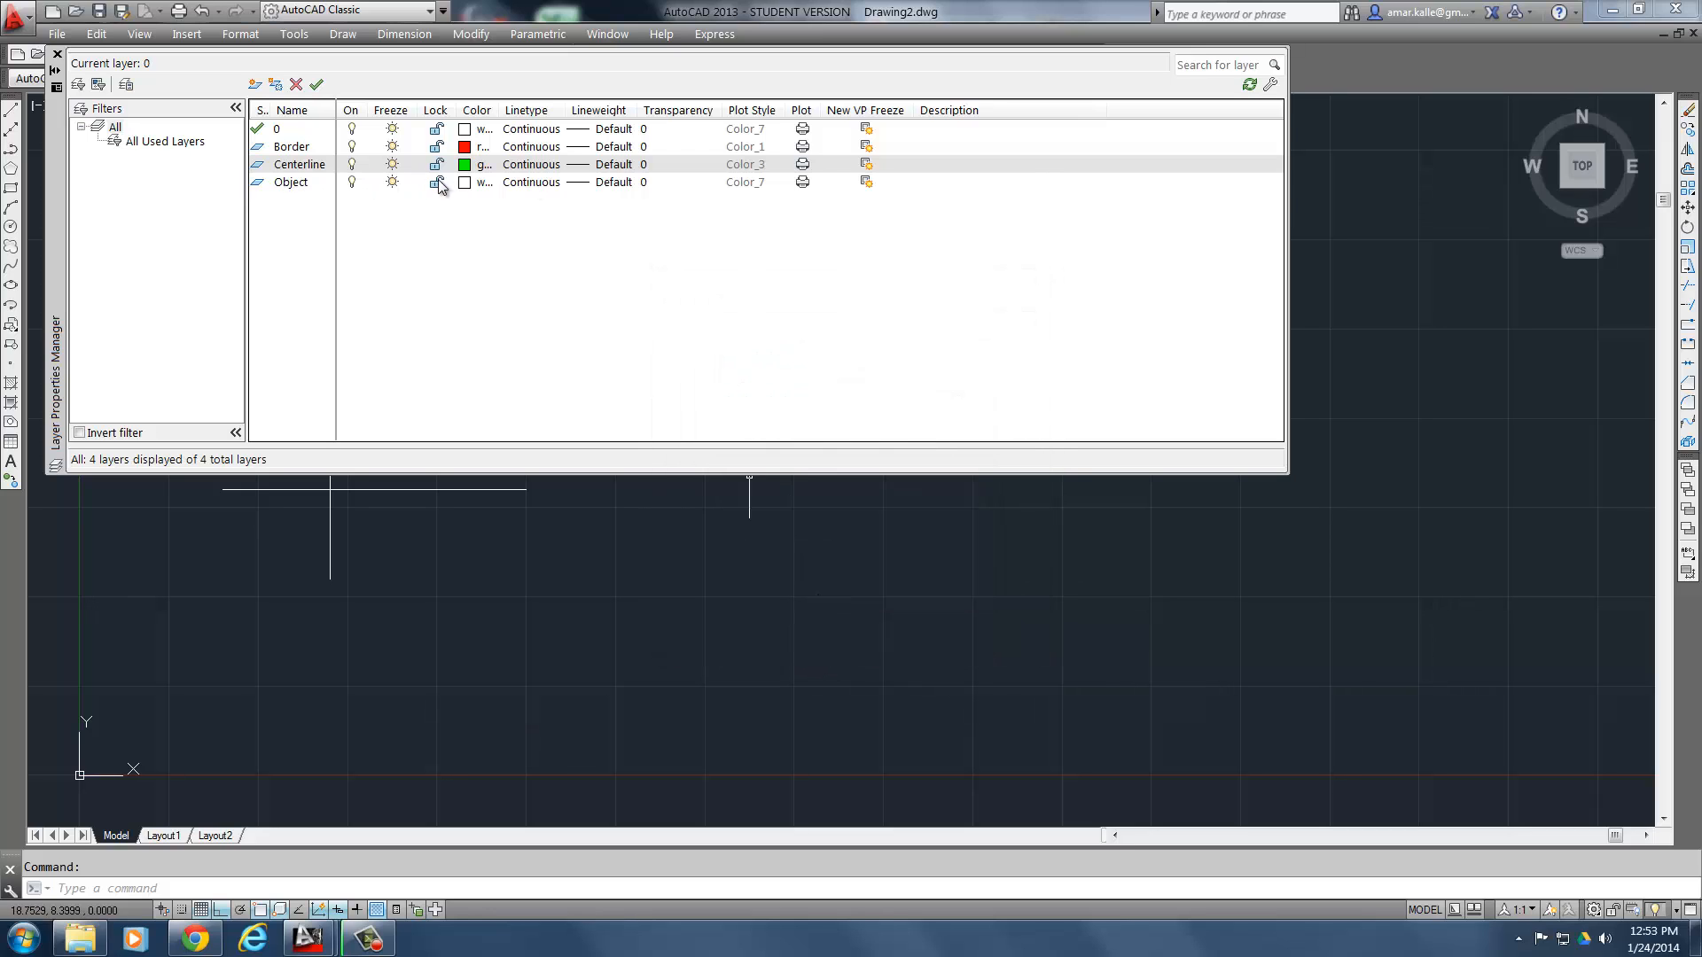
- Recheck the exercise and set the Object layer's color to cyan
click(464, 183)
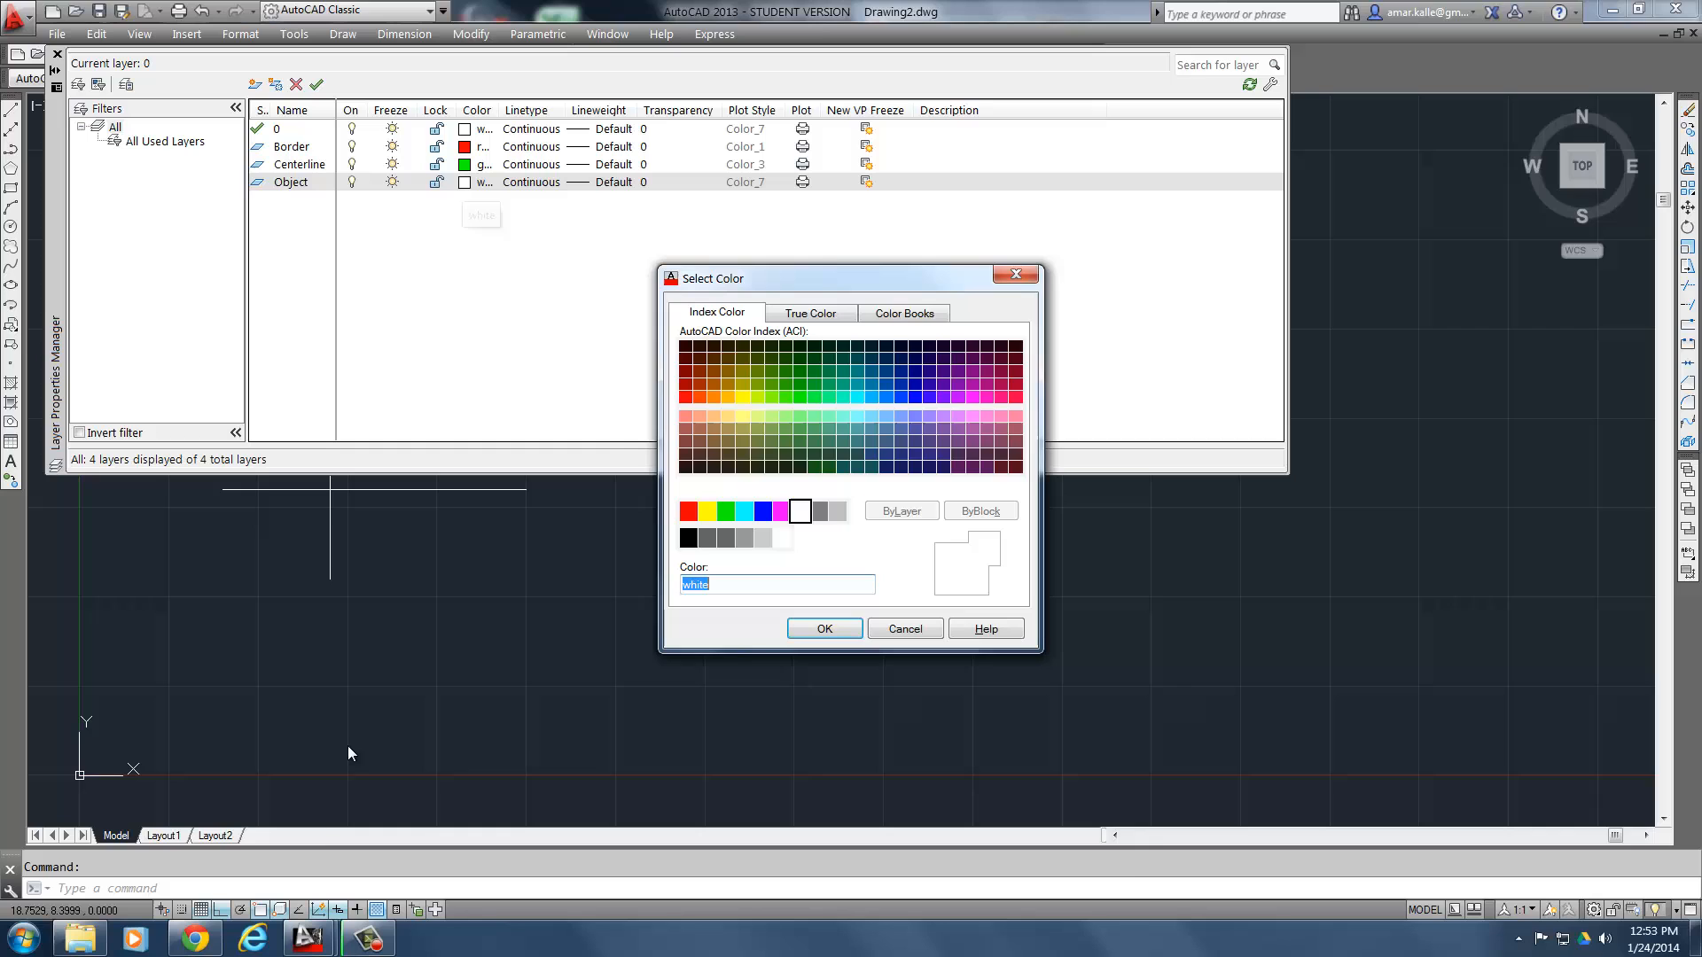
click(193, 939)
click(194, 939)
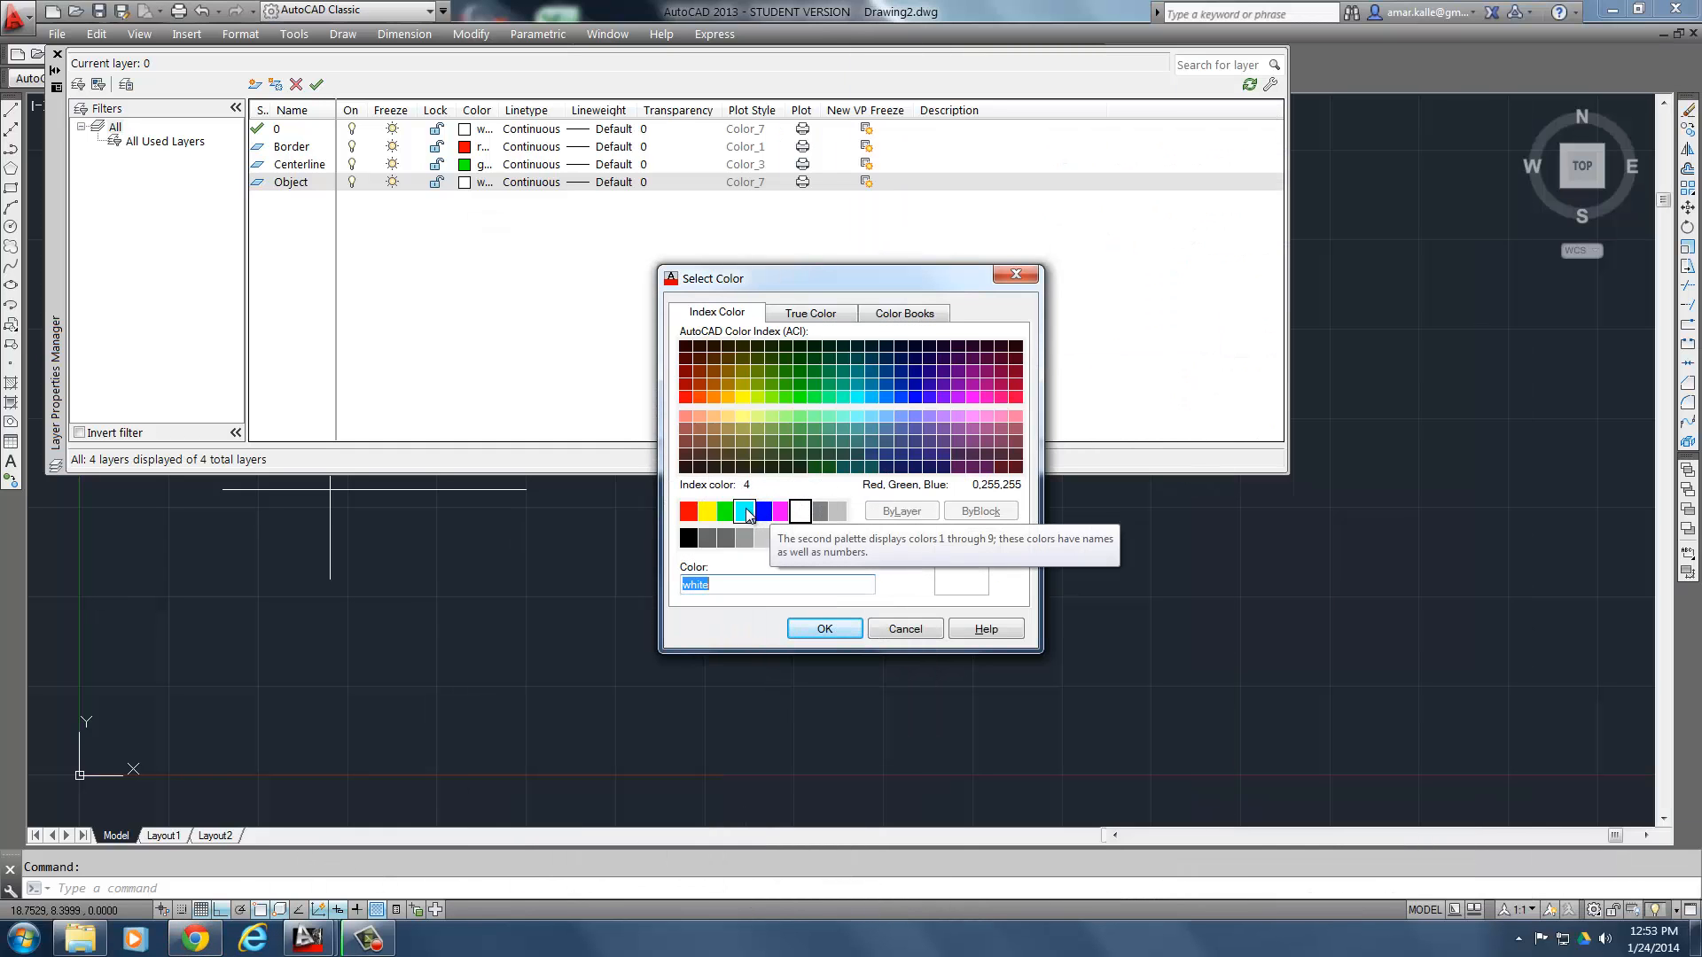
click(743, 511)
click(823, 629)
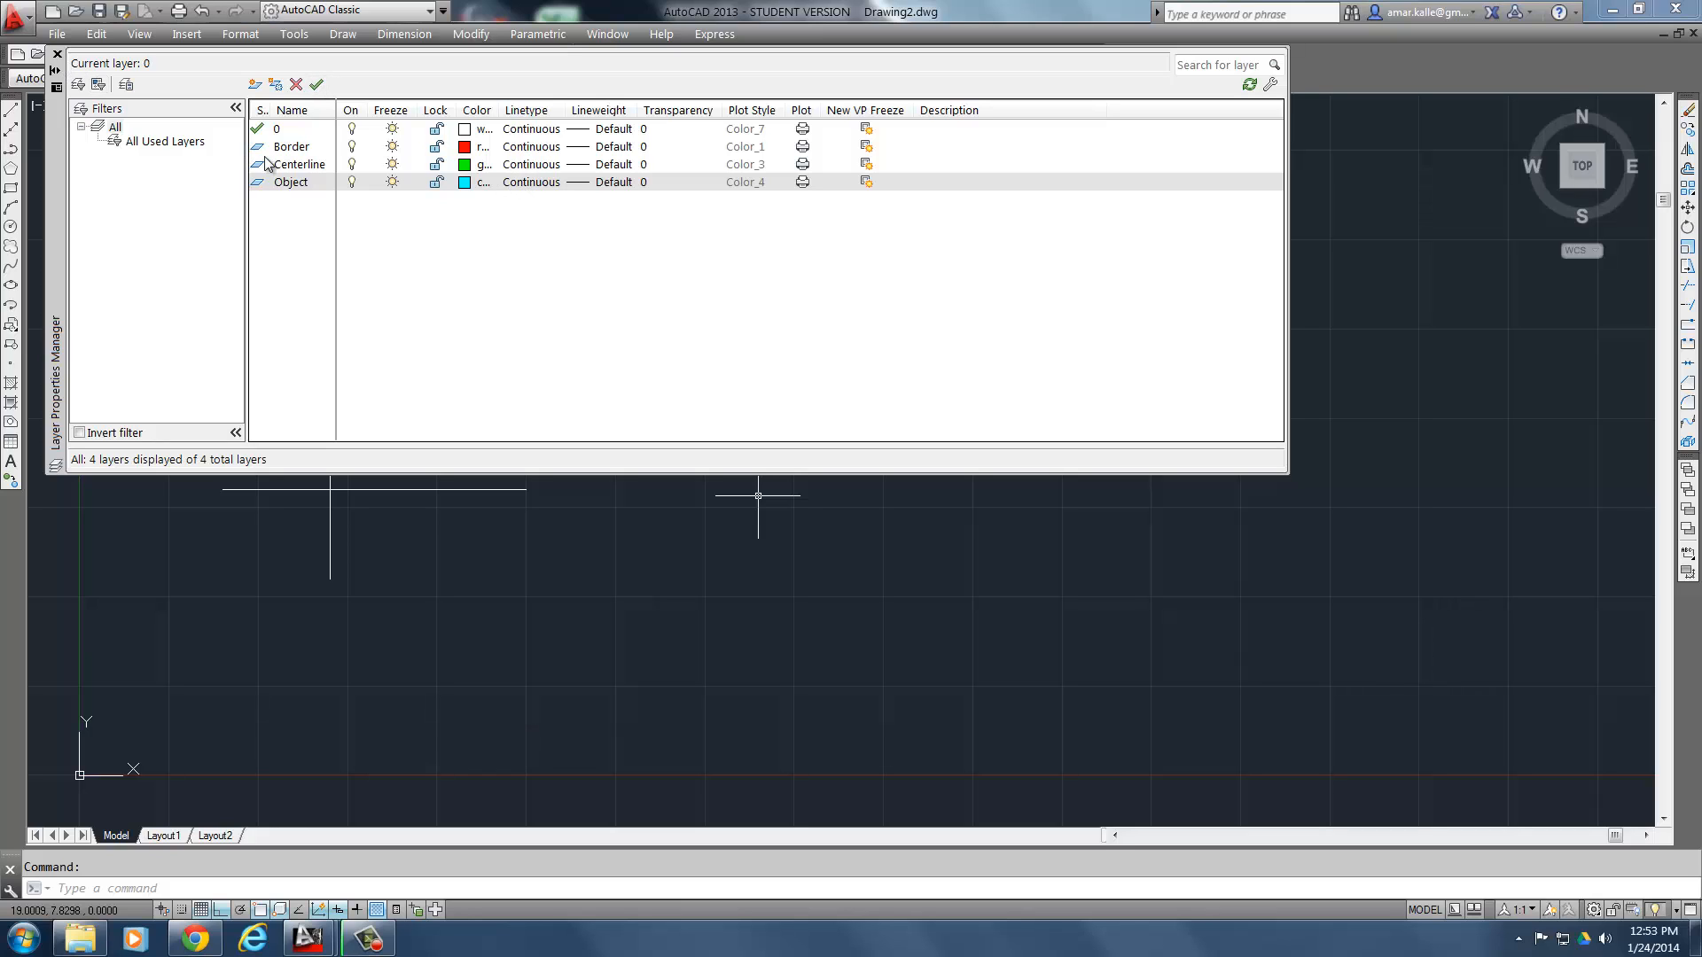
- Load the CENTER linetype from acad.lin, assign it to the Centerline layer, and close the layer manager
click(540, 166)
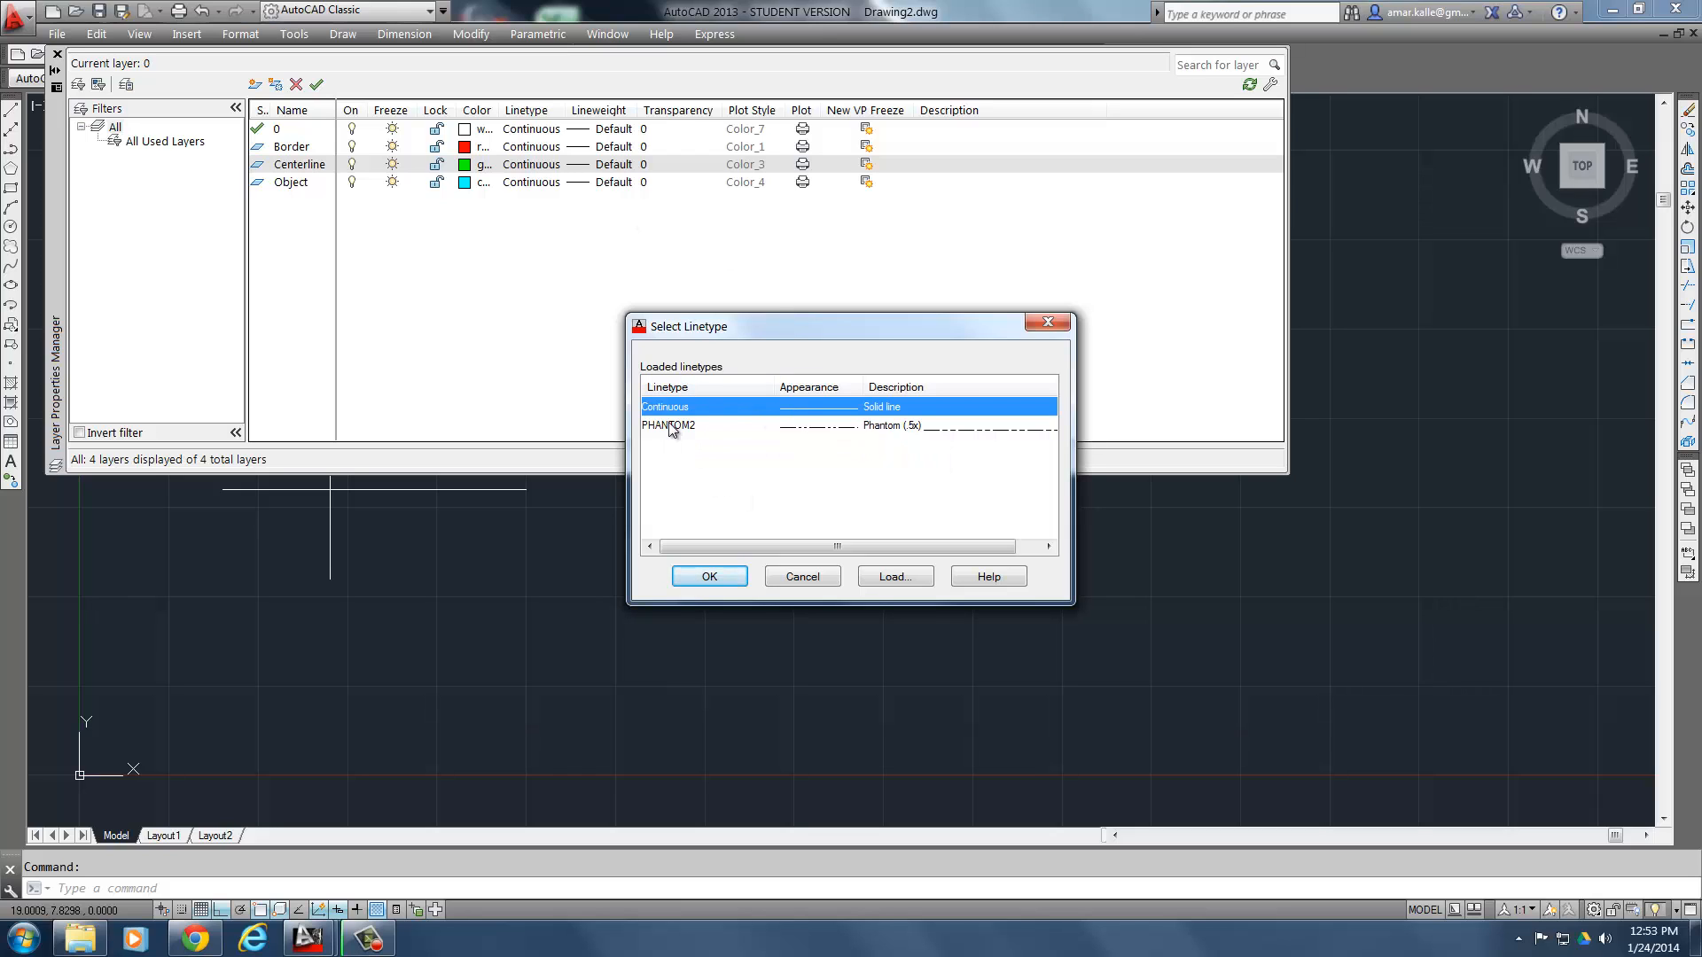
click(895, 576)
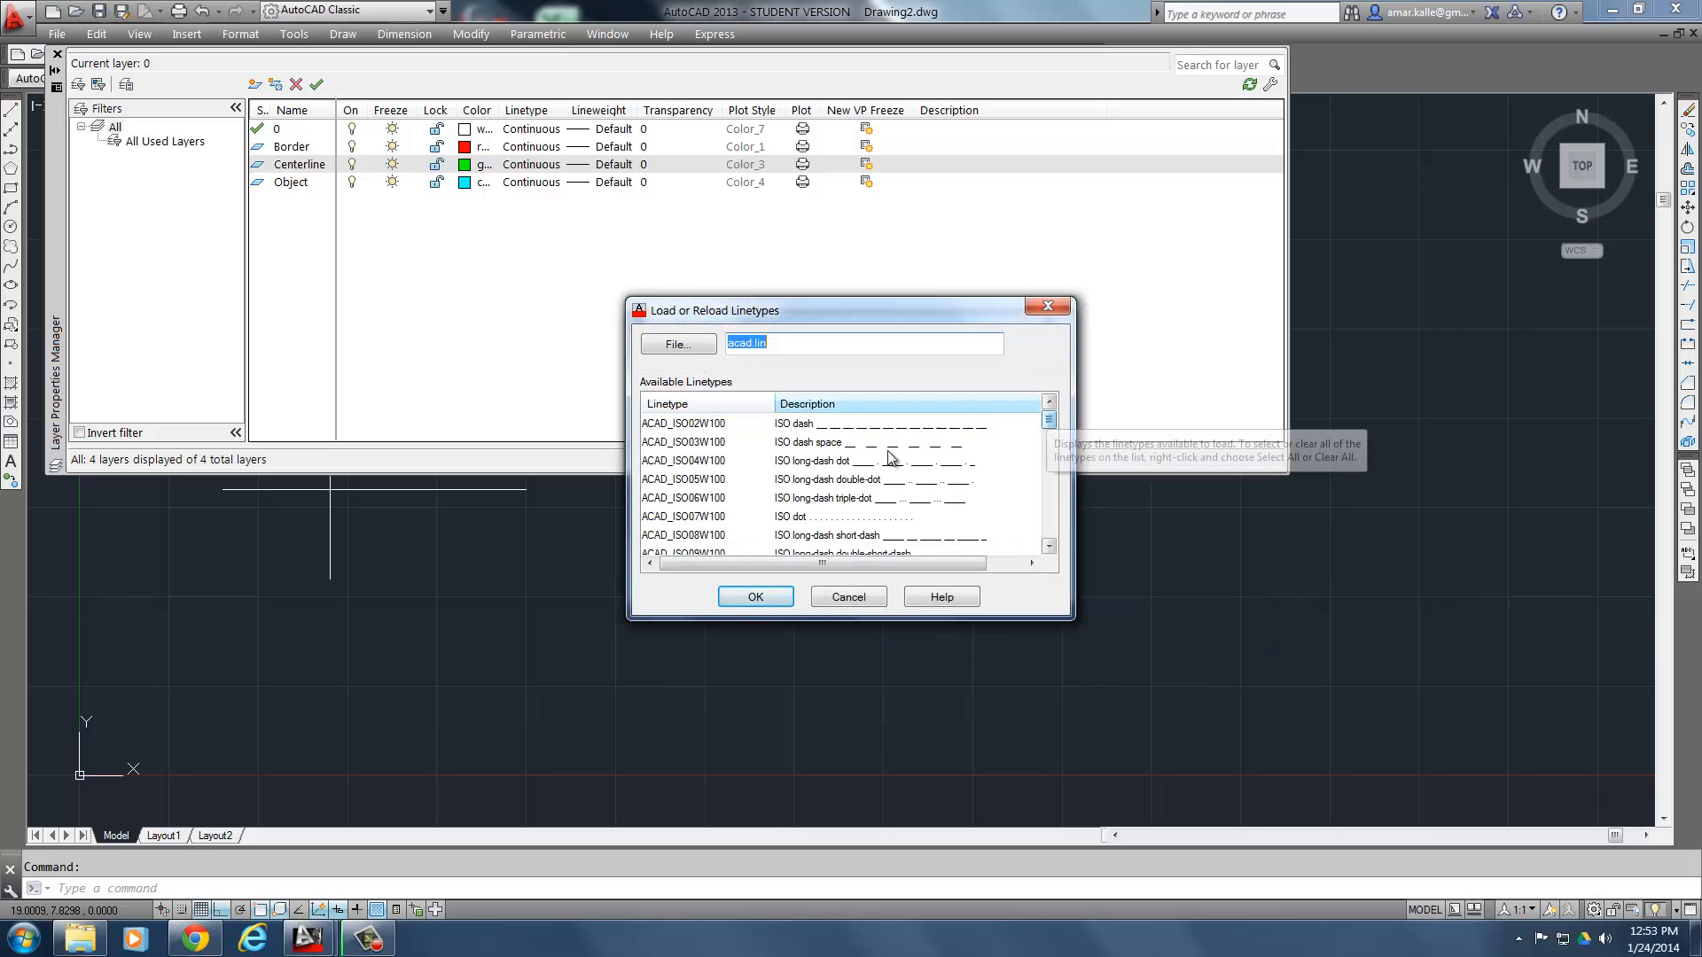
drag(1049, 424, 1049, 467)
click(675, 442)
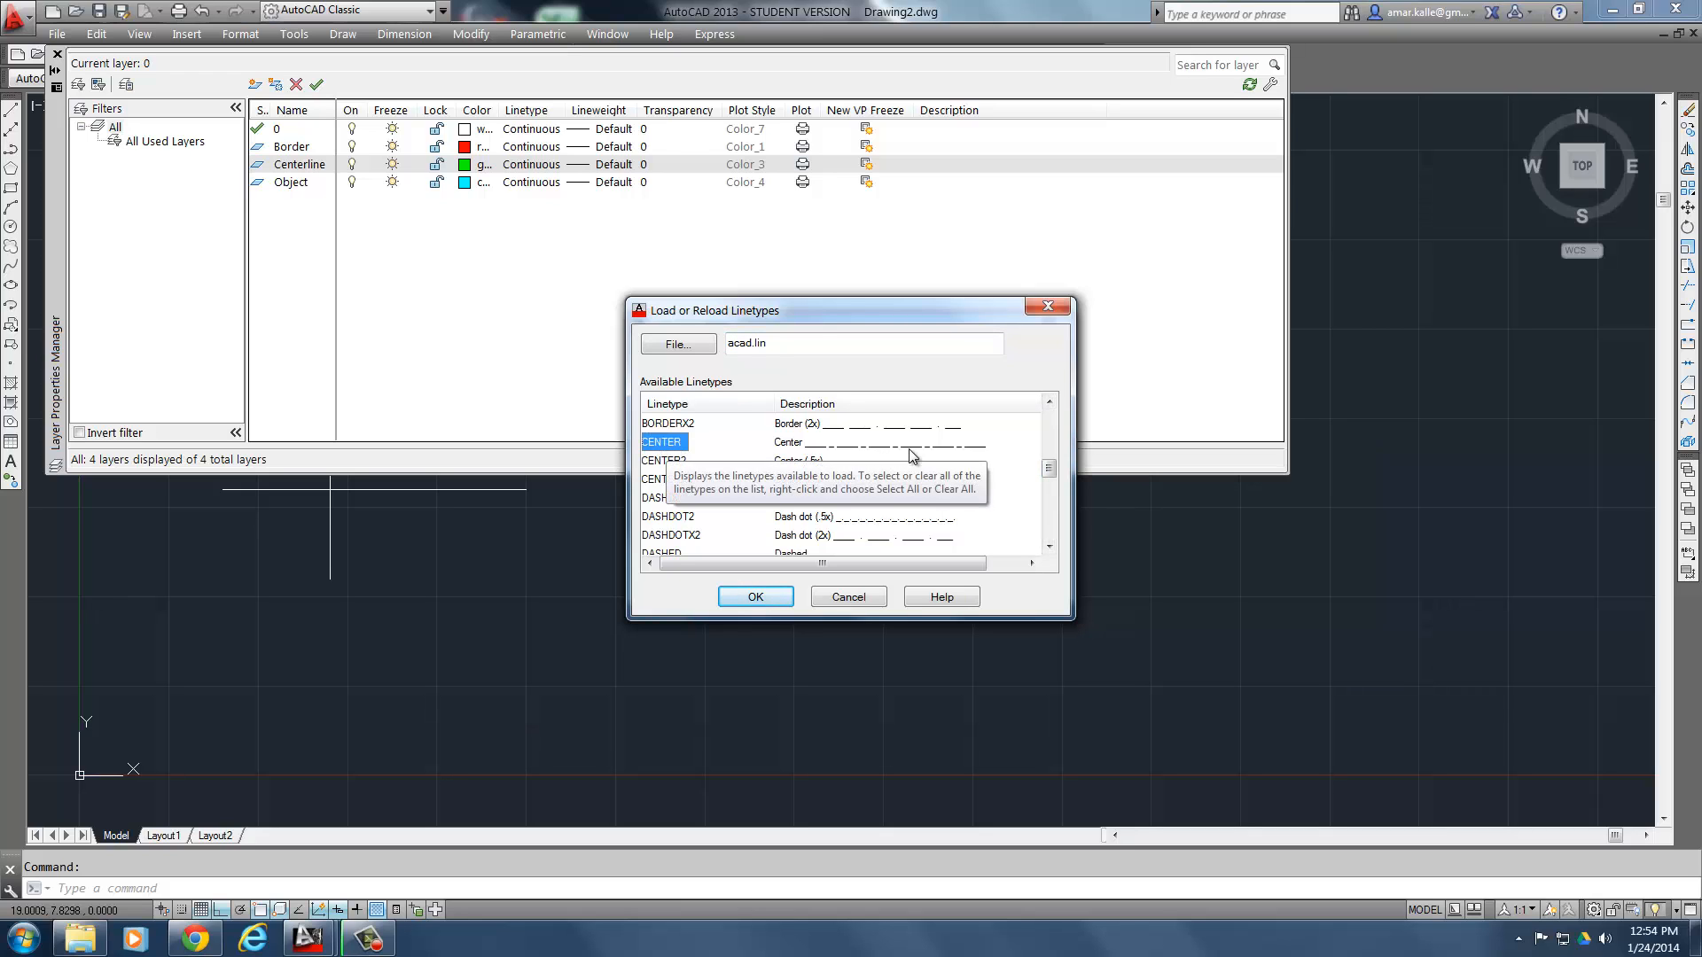
click(749, 597)
click(665, 408)
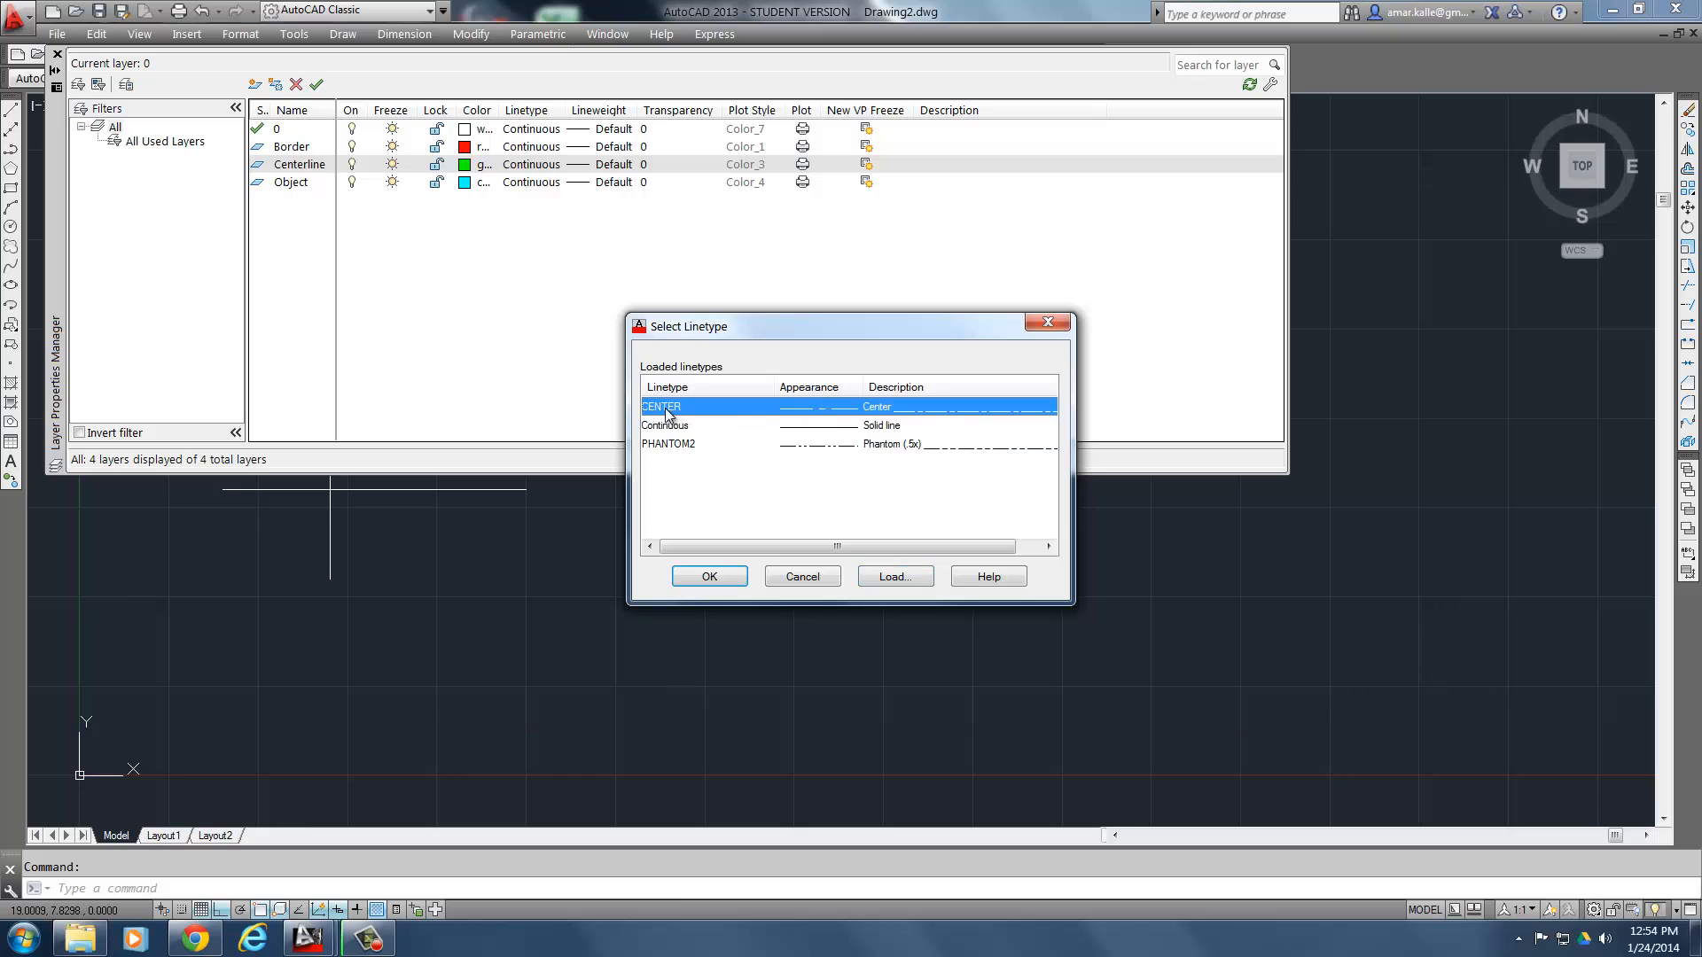
click(709, 577)
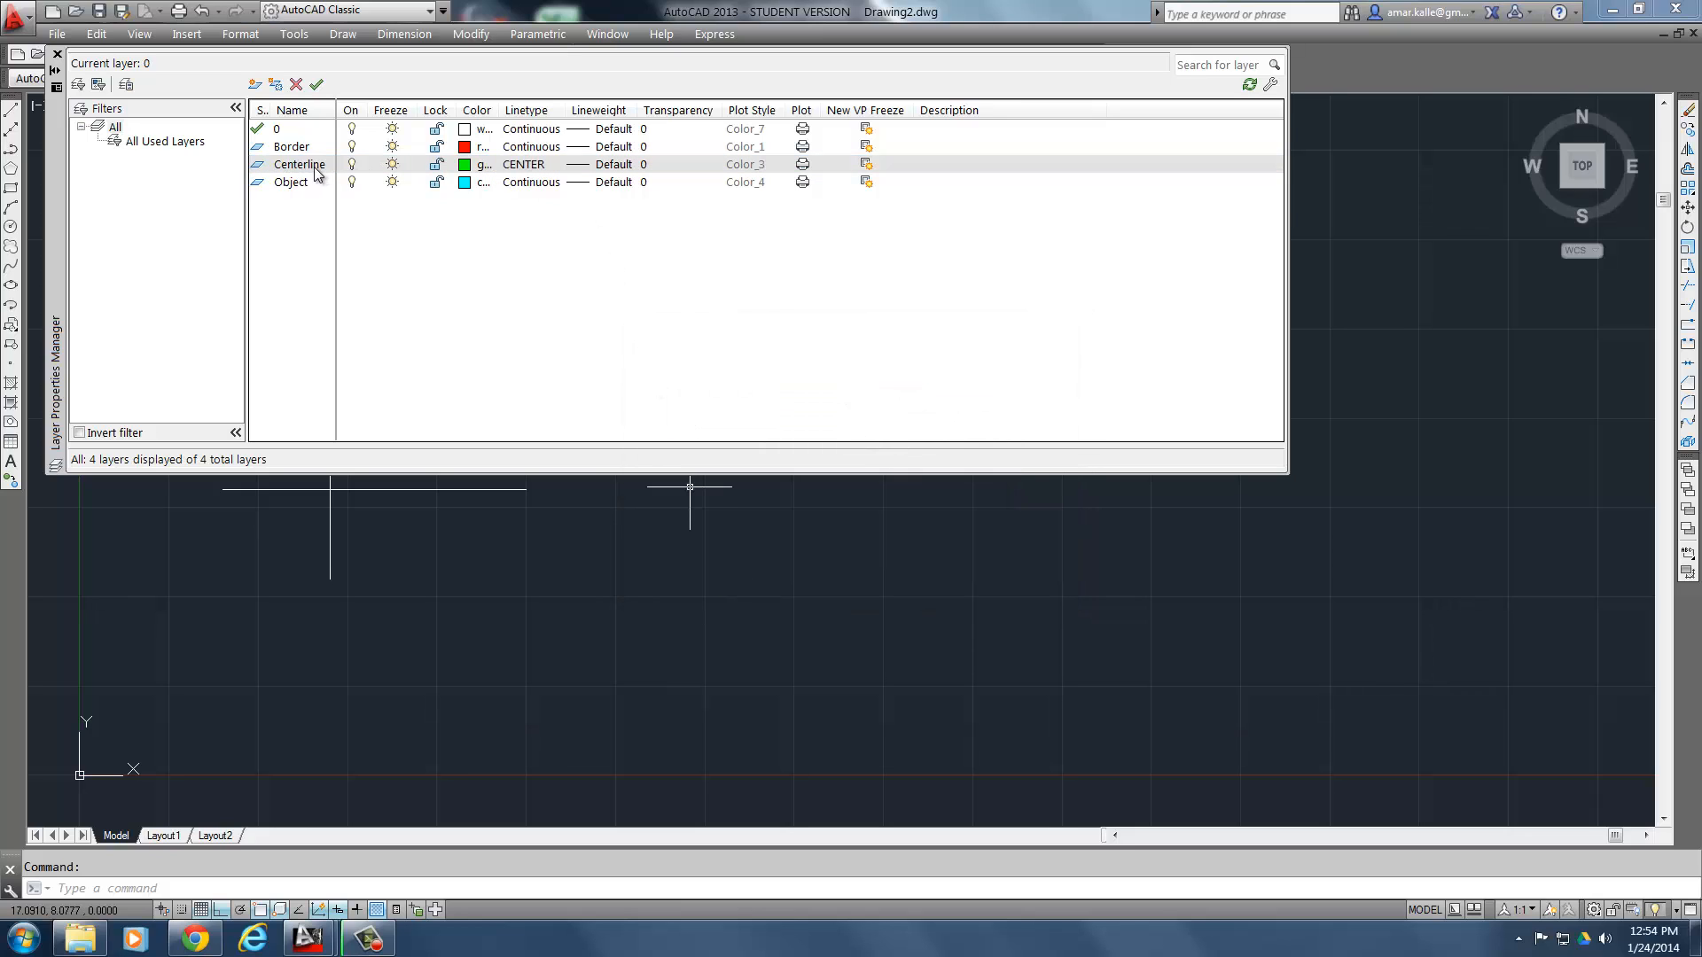
click(56, 55)
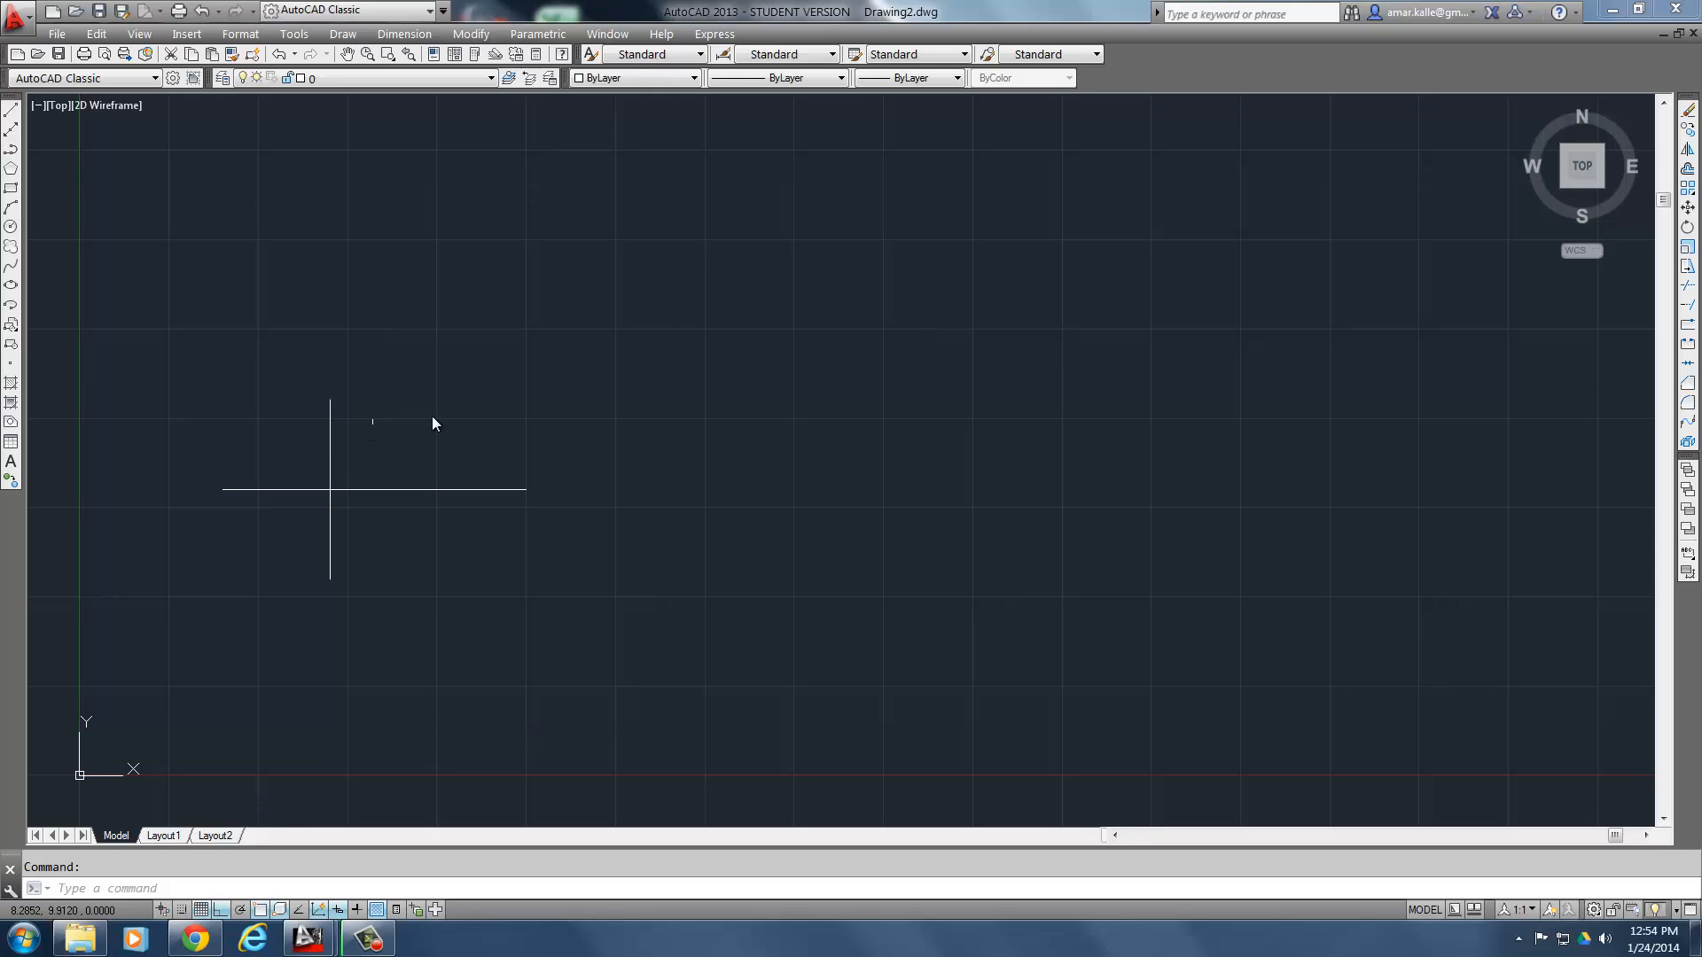
- Move the crossing horizontal and vertical lines from layer 0 to the Centerline layer and clear the selection
click(648, 280)
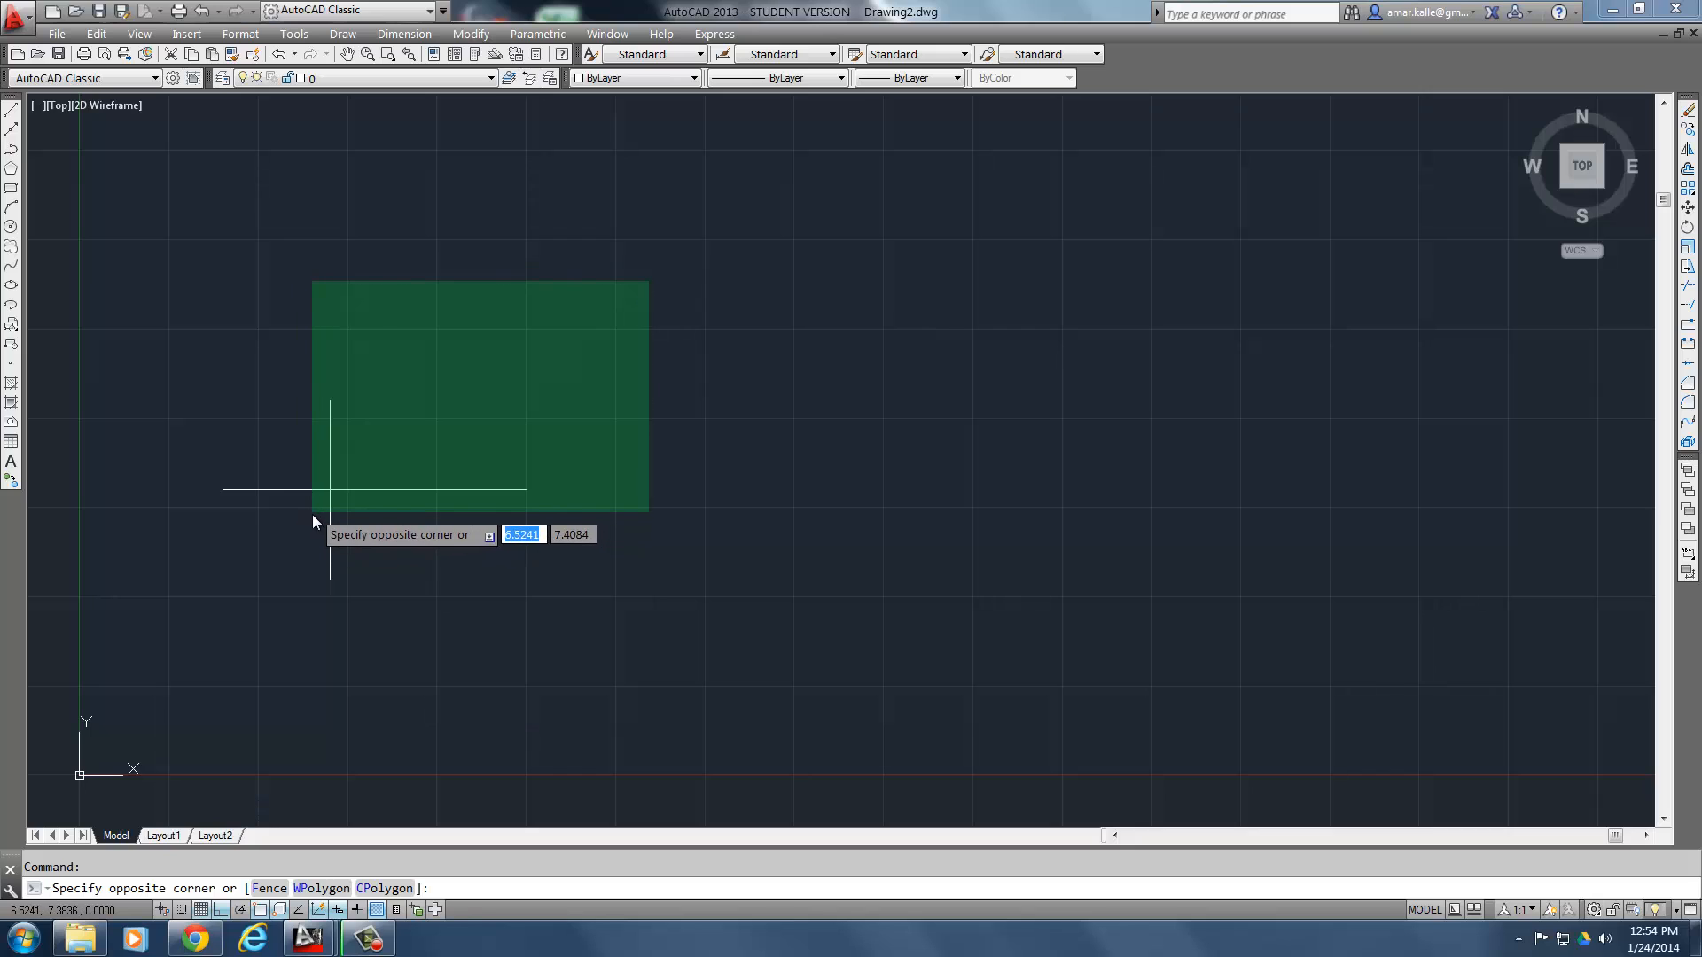
click(306, 519)
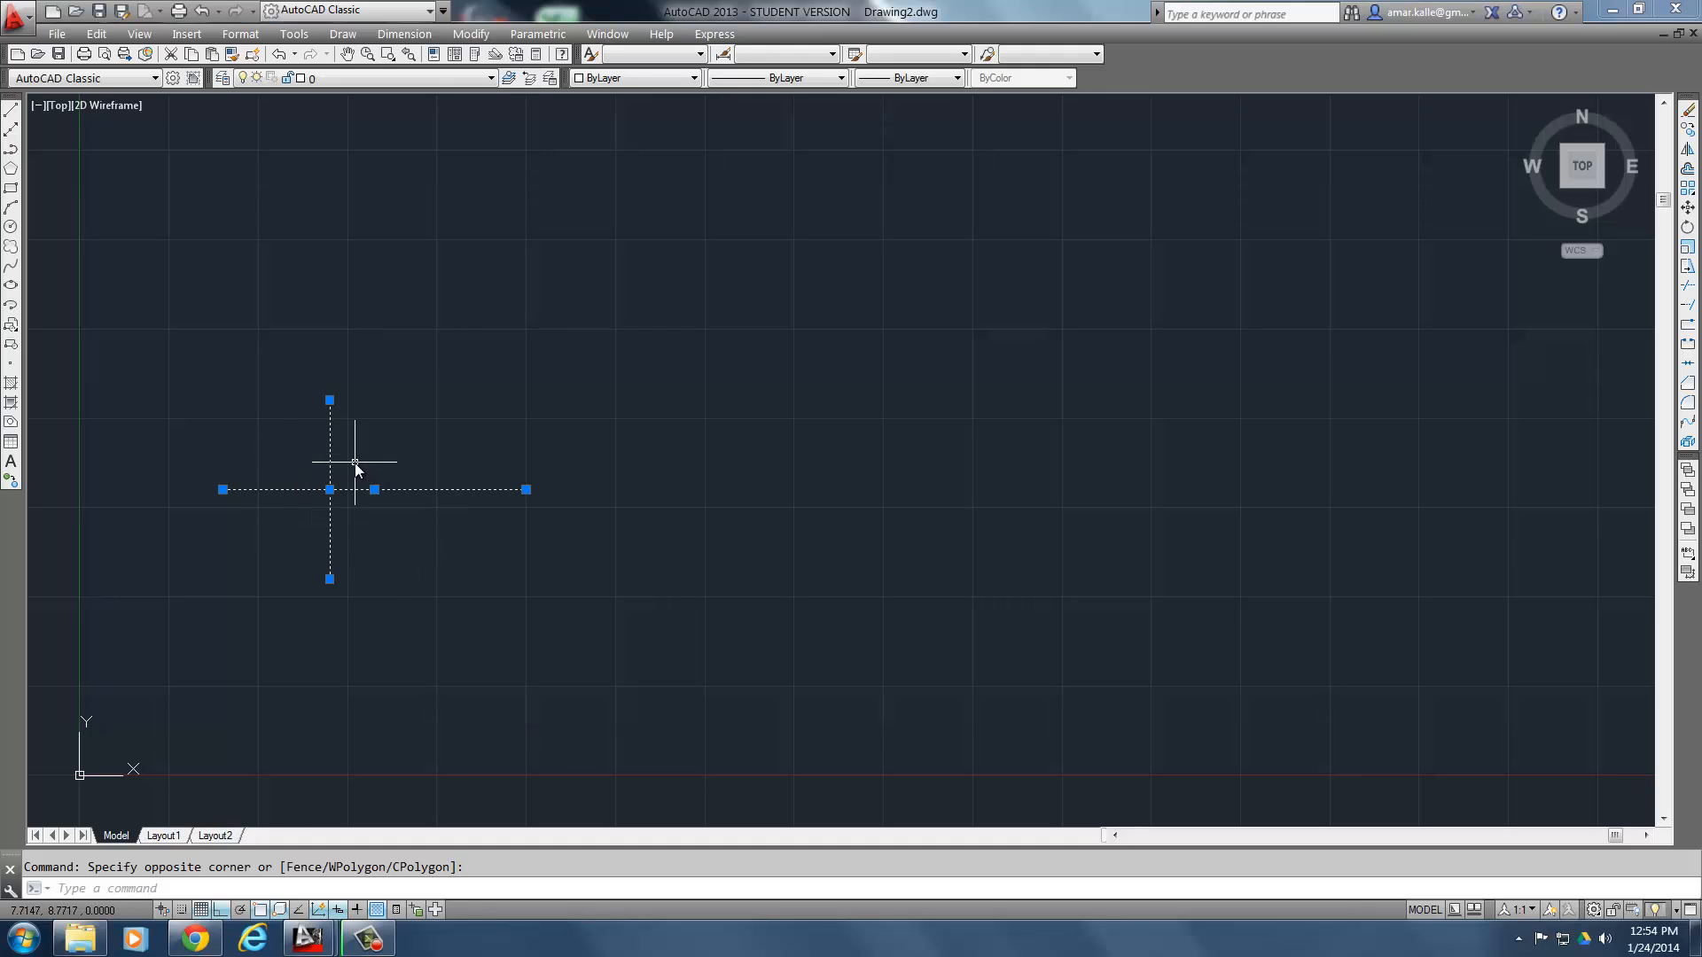
click(386, 78)
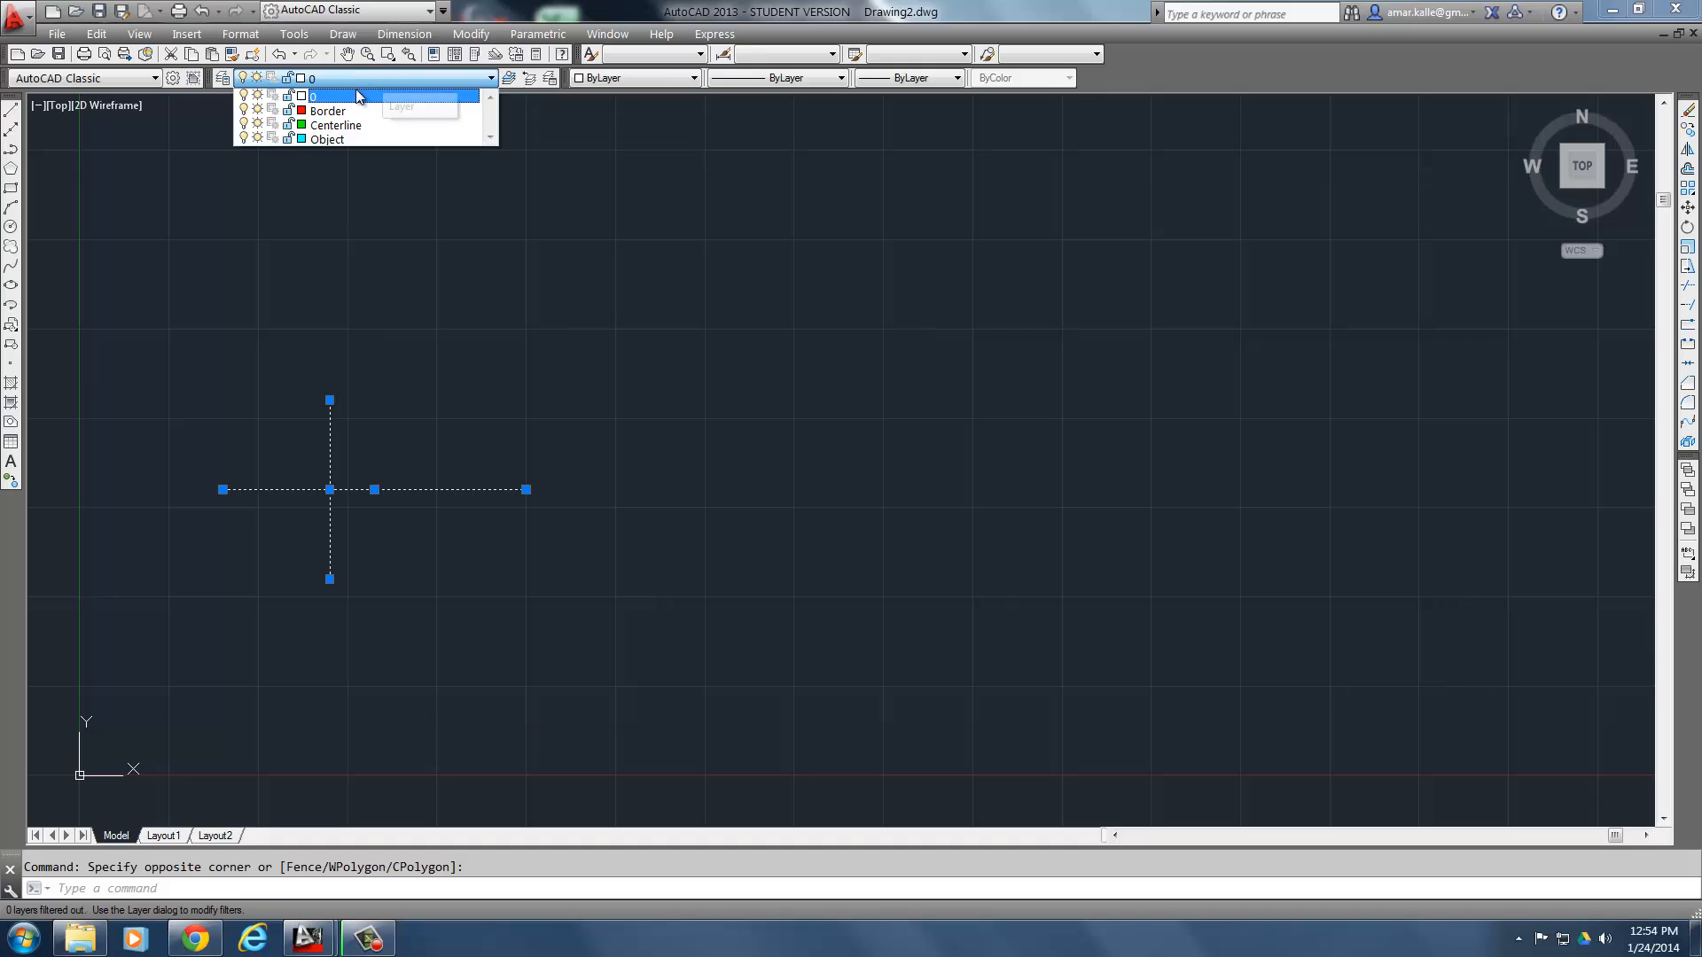
click(347, 124)
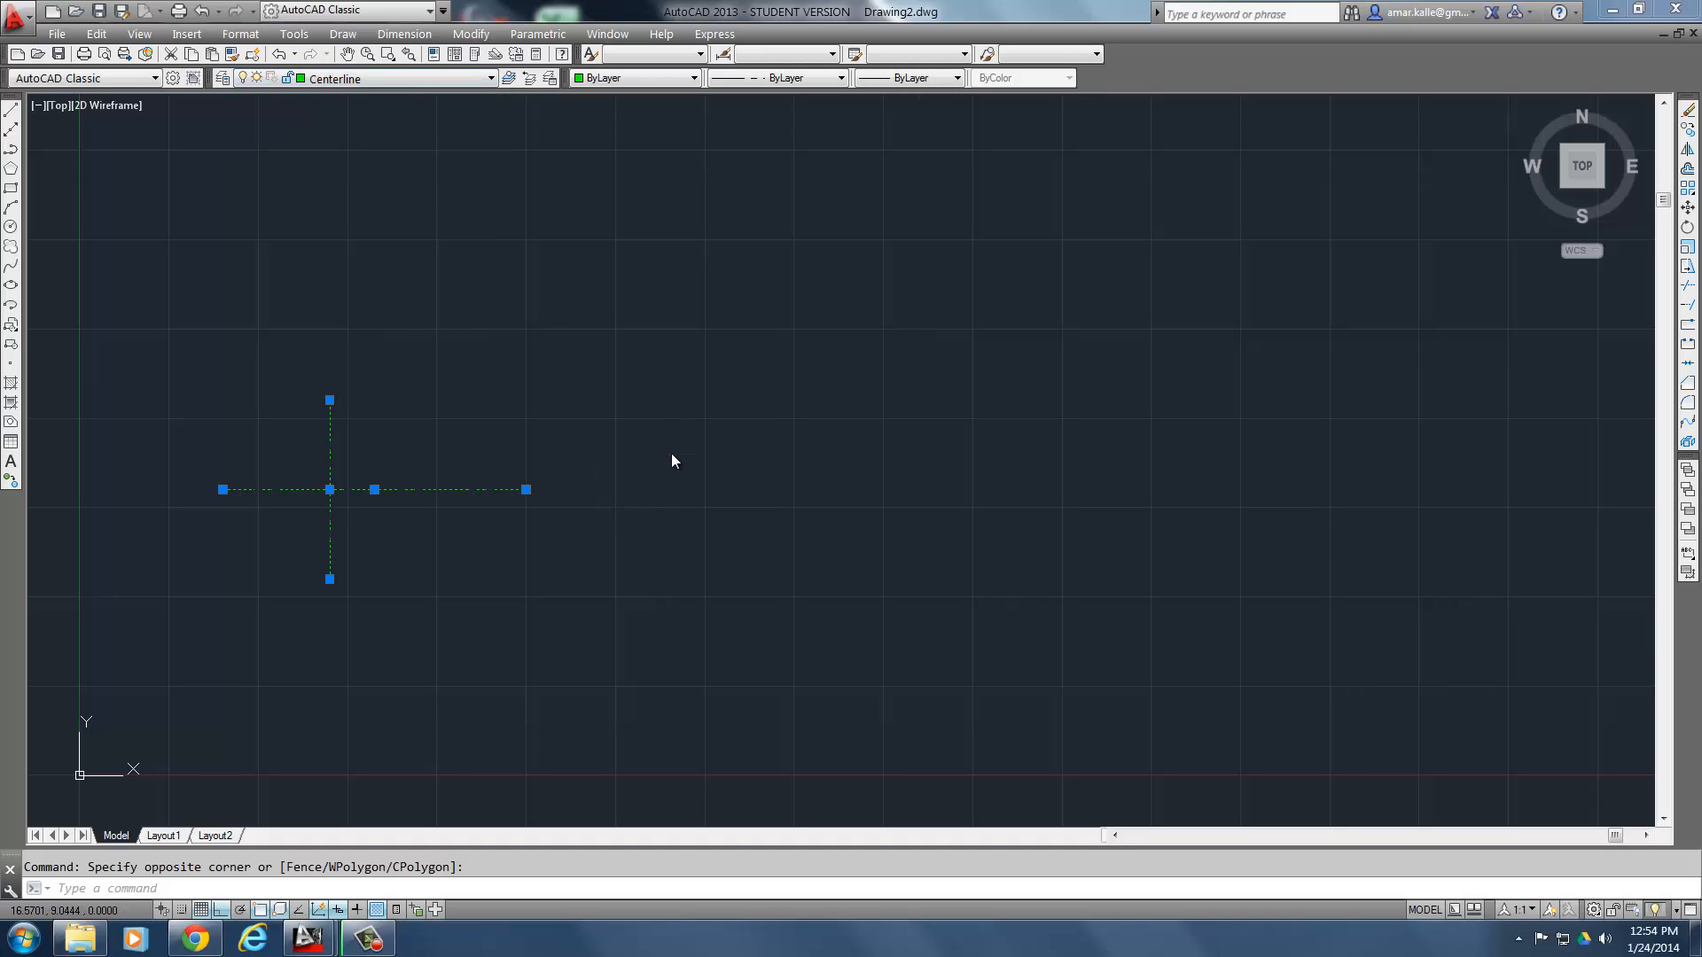
key(Escape)
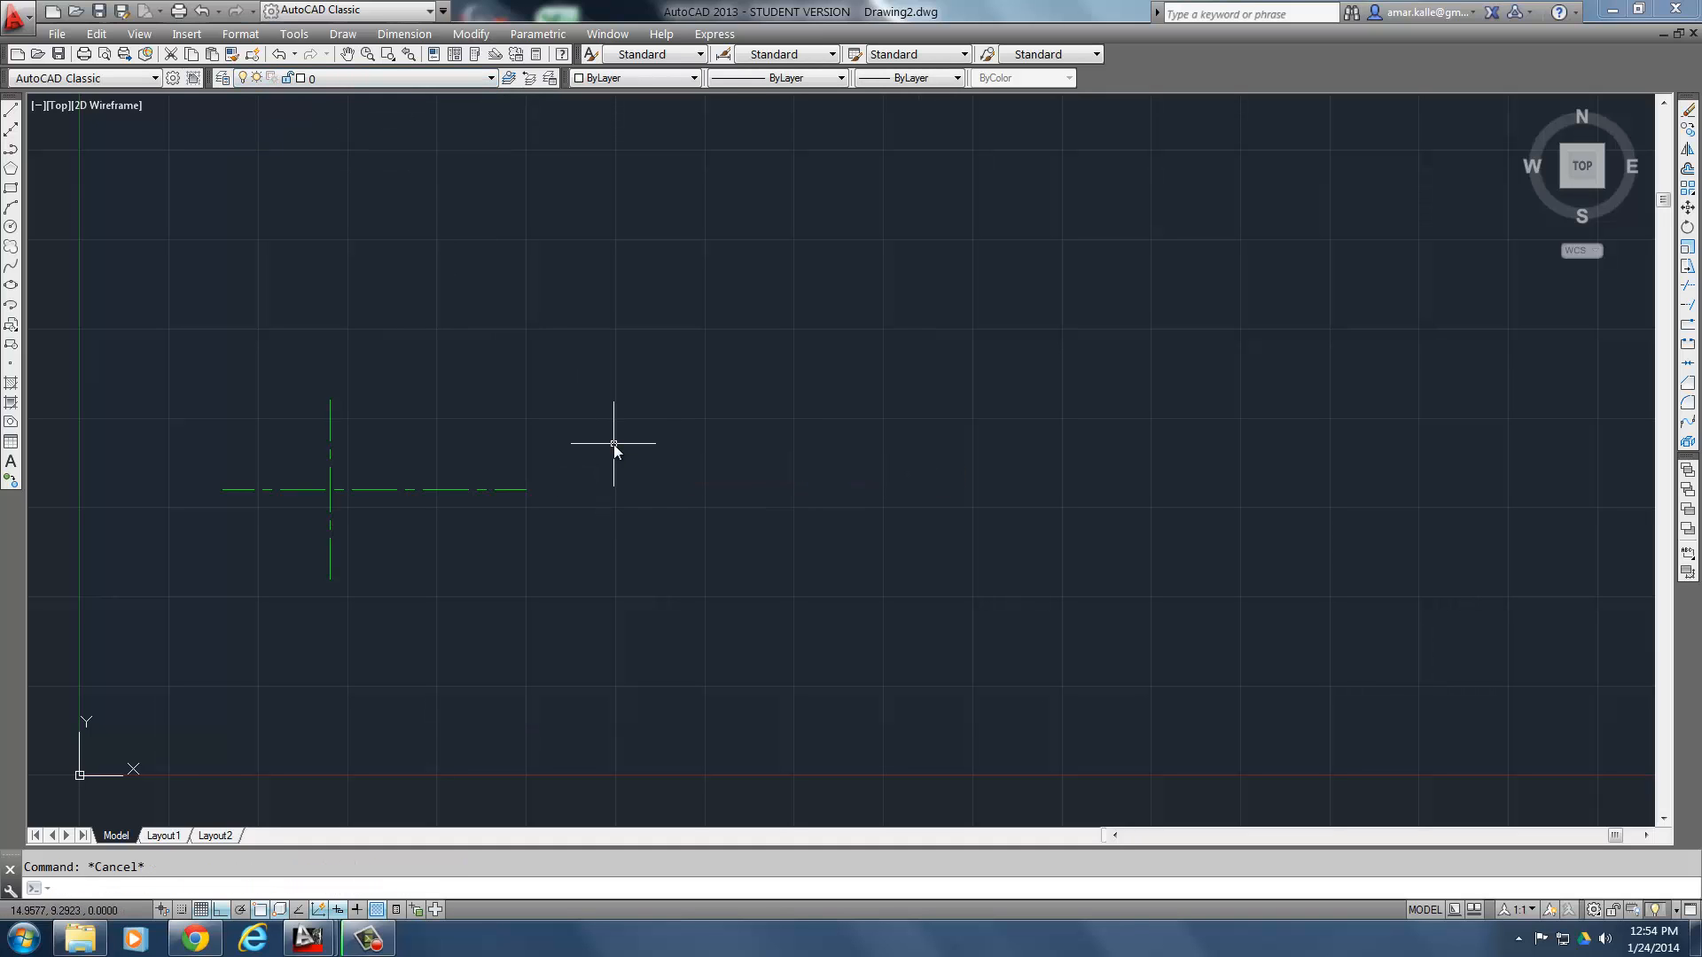